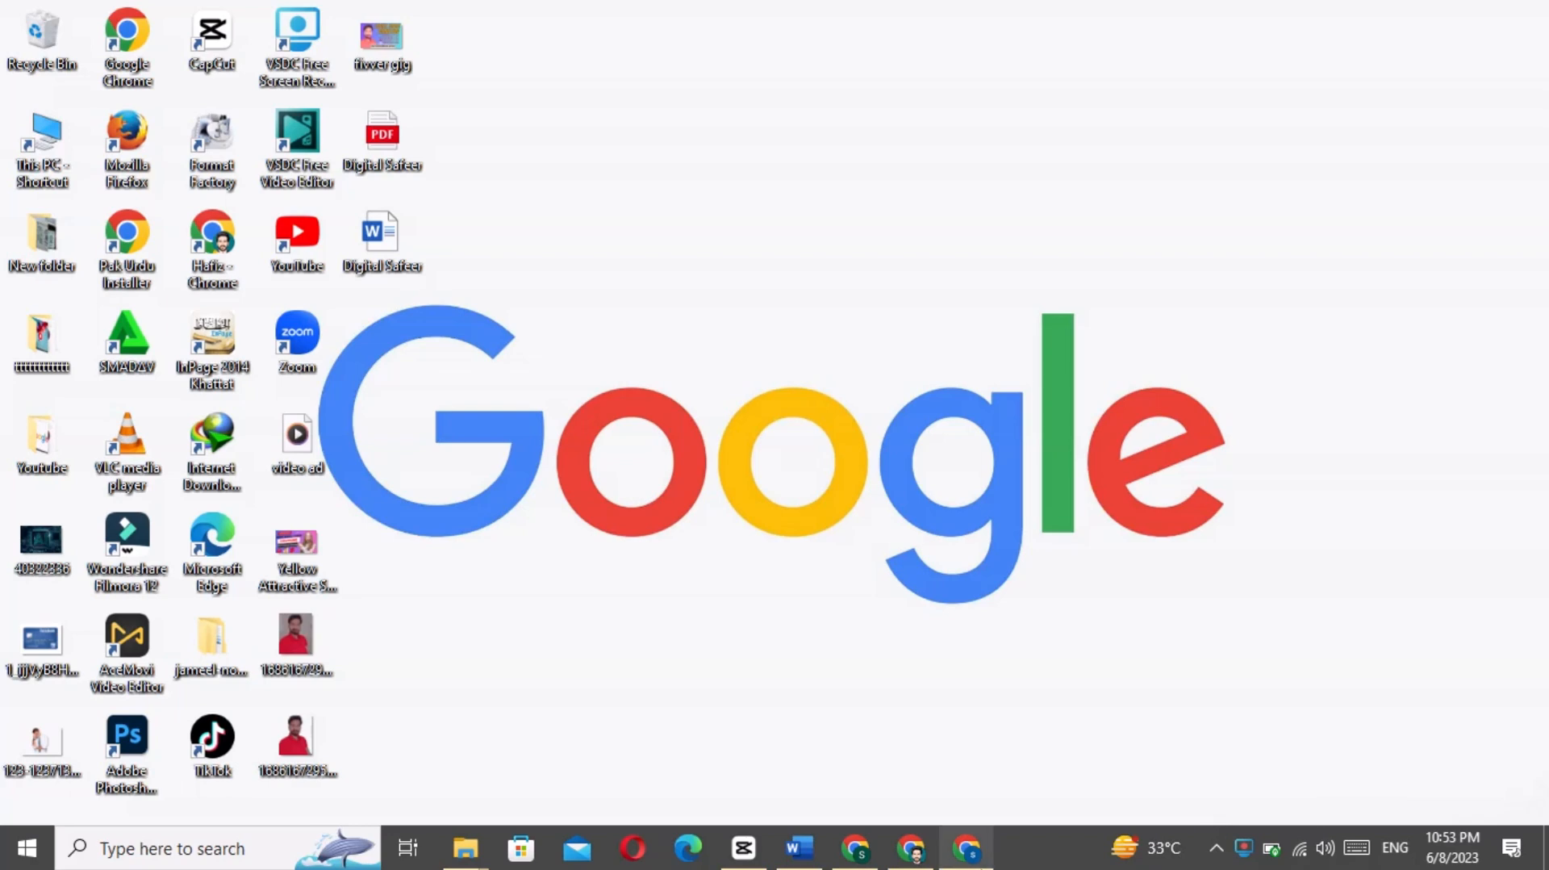
# Step: Switch to Google Ads in Chrome, start a new campaign and hide the payments profile notice
pyautogui.click(968, 849)
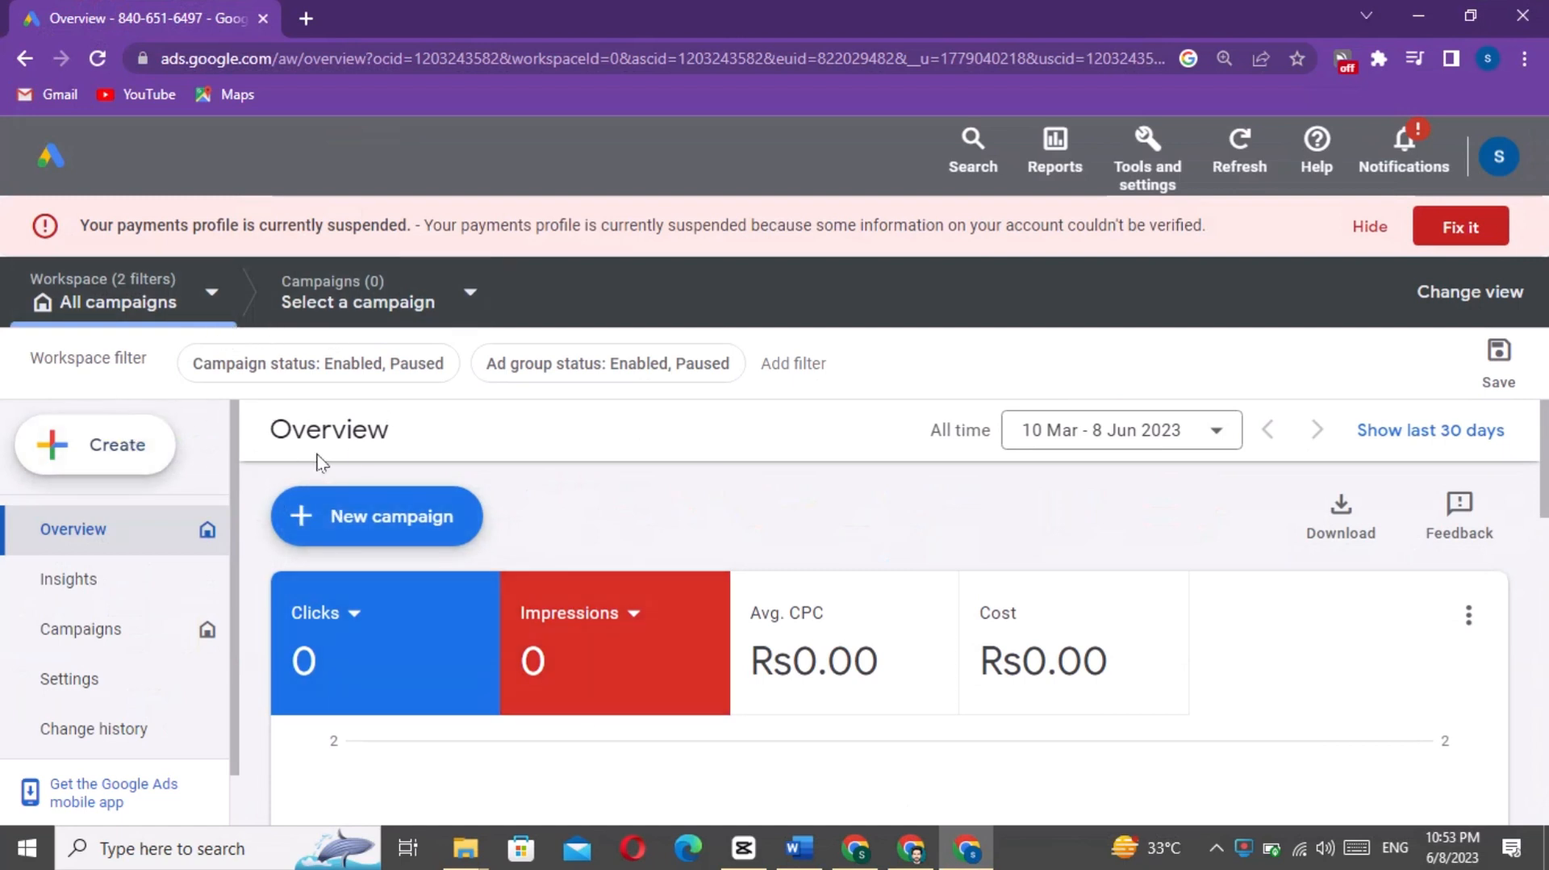
pyautogui.click(401, 511)
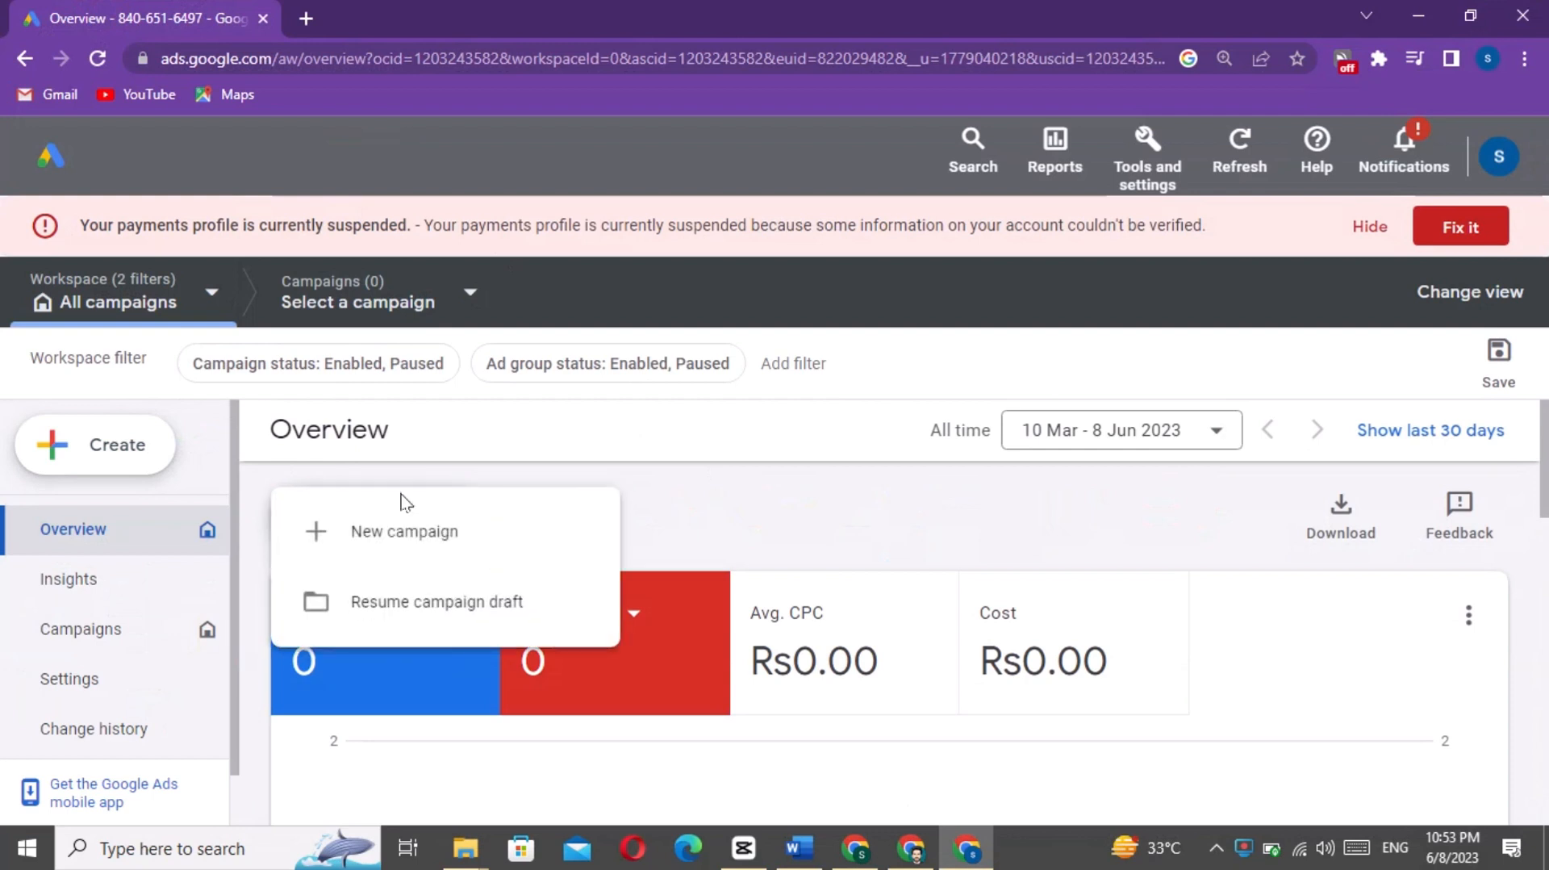
pyautogui.click(401, 532)
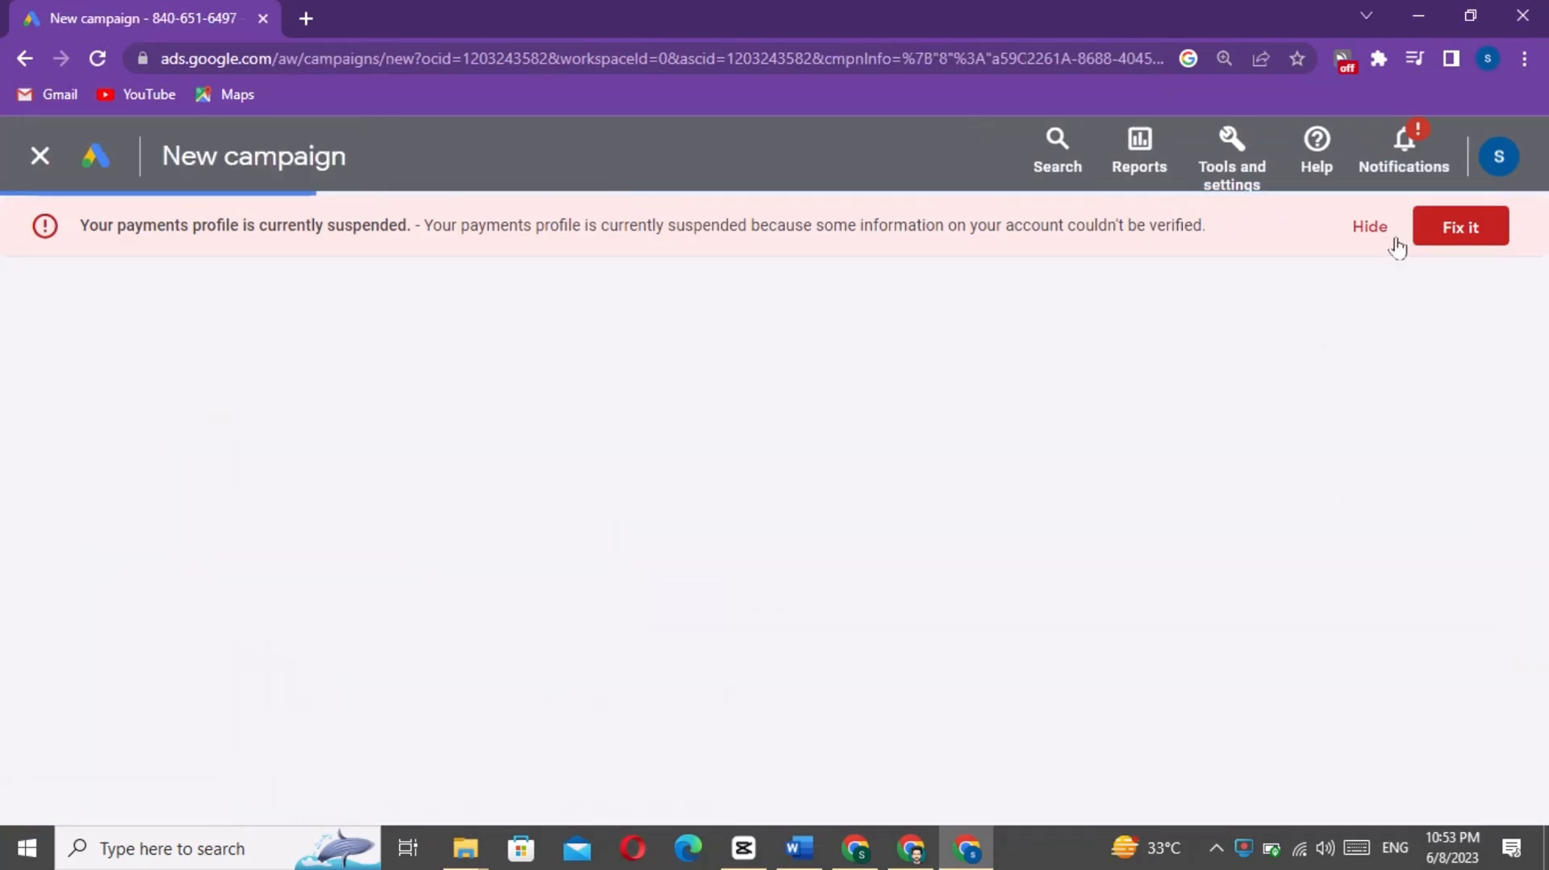
pyautogui.click(1372, 228)
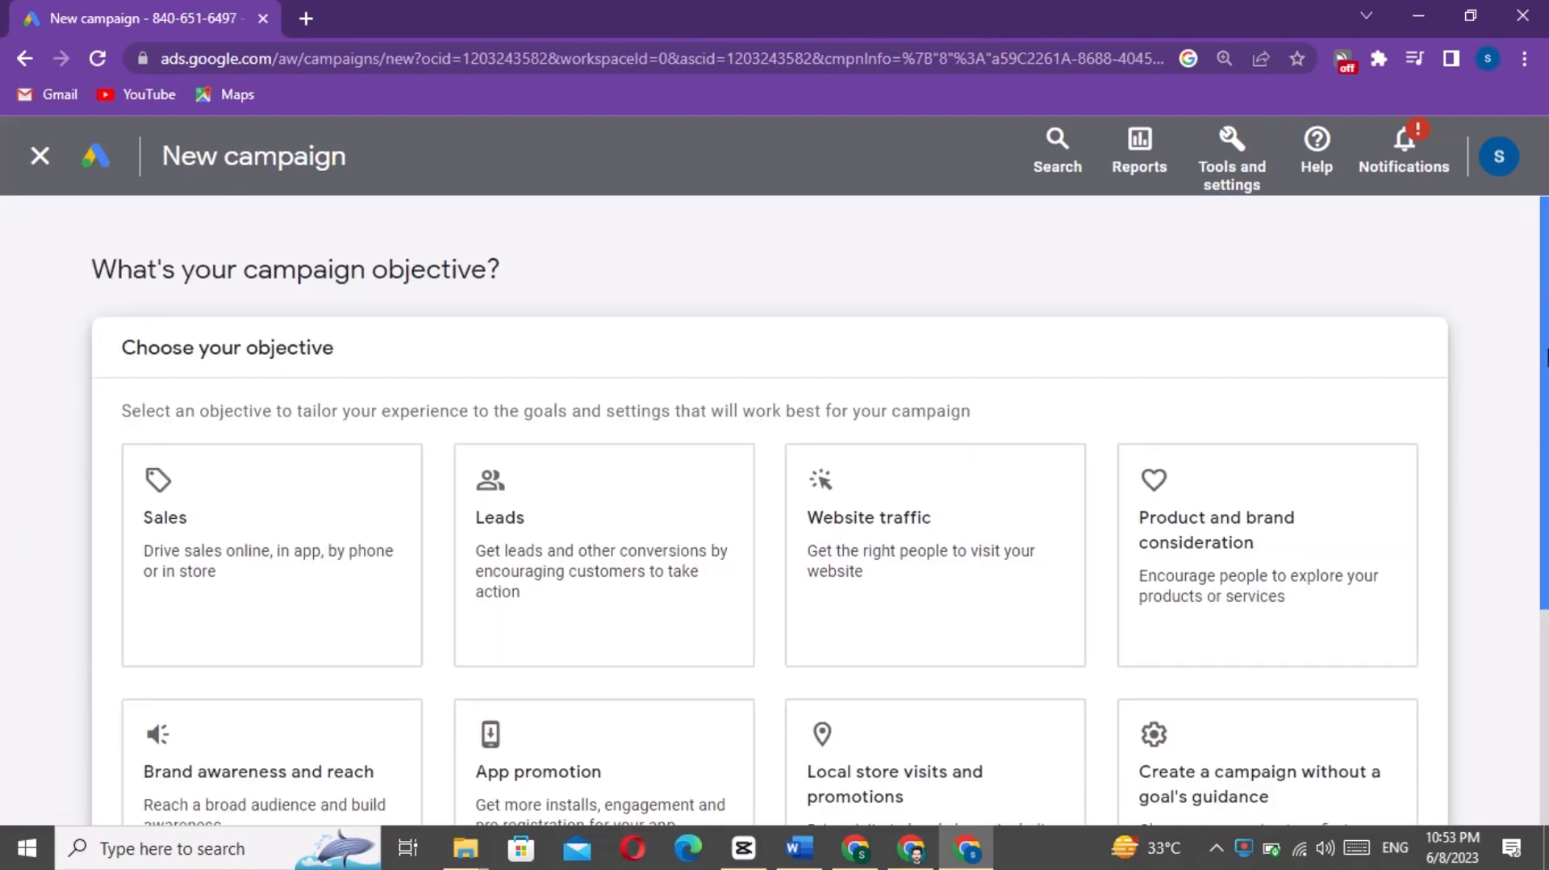
# Step: Choose to create the campaign without a goal's guidance as its objective
pyautogui.moveTo(1544, 300); pyautogui.dragTo(1545, 401)
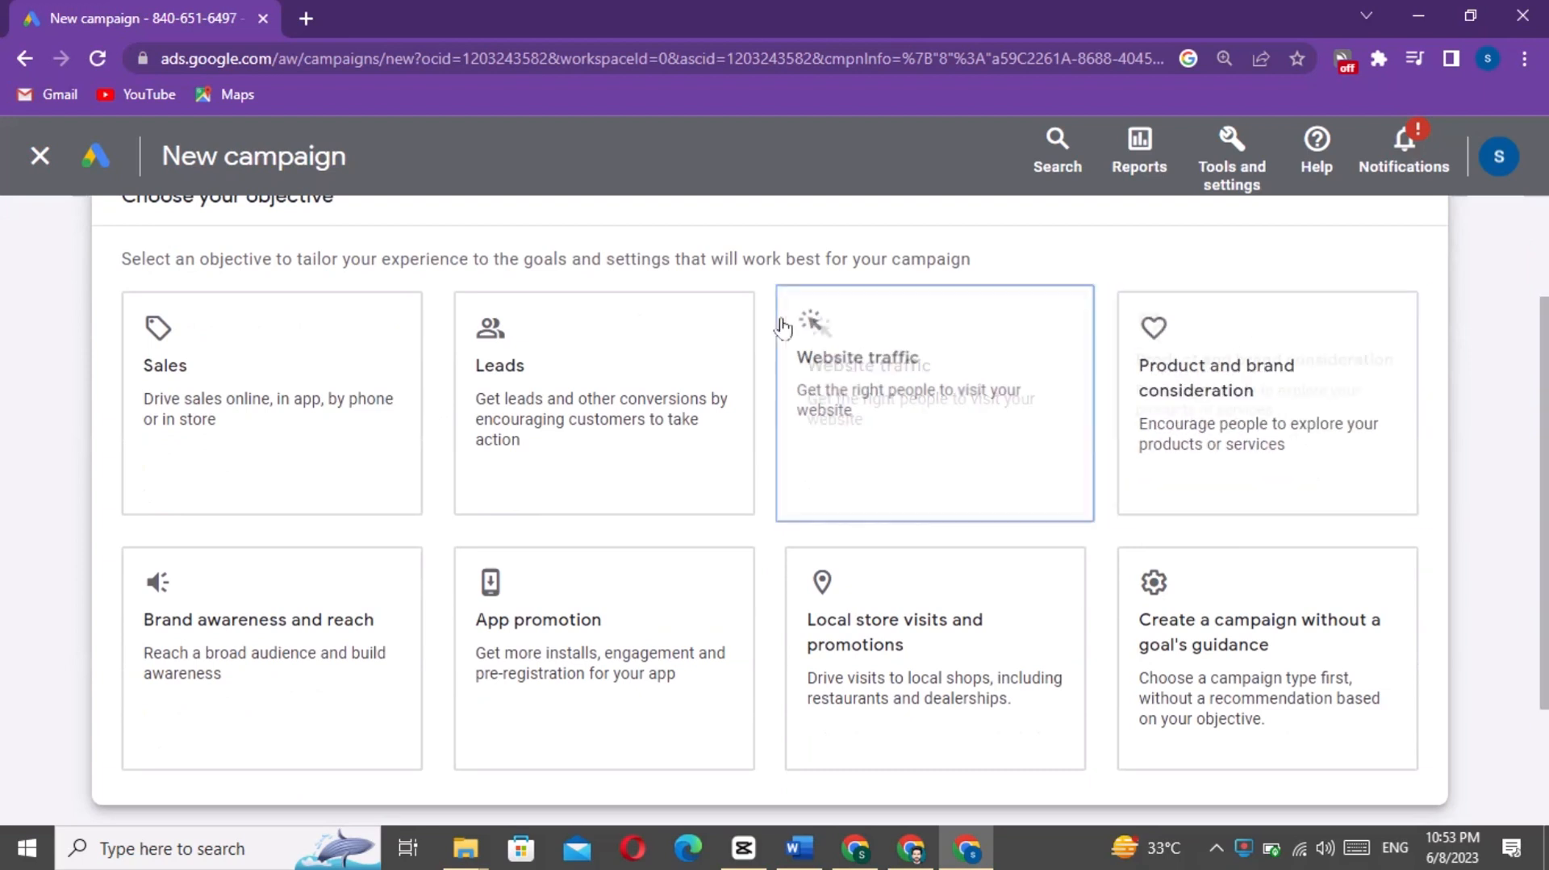
pyautogui.click(223, 633)
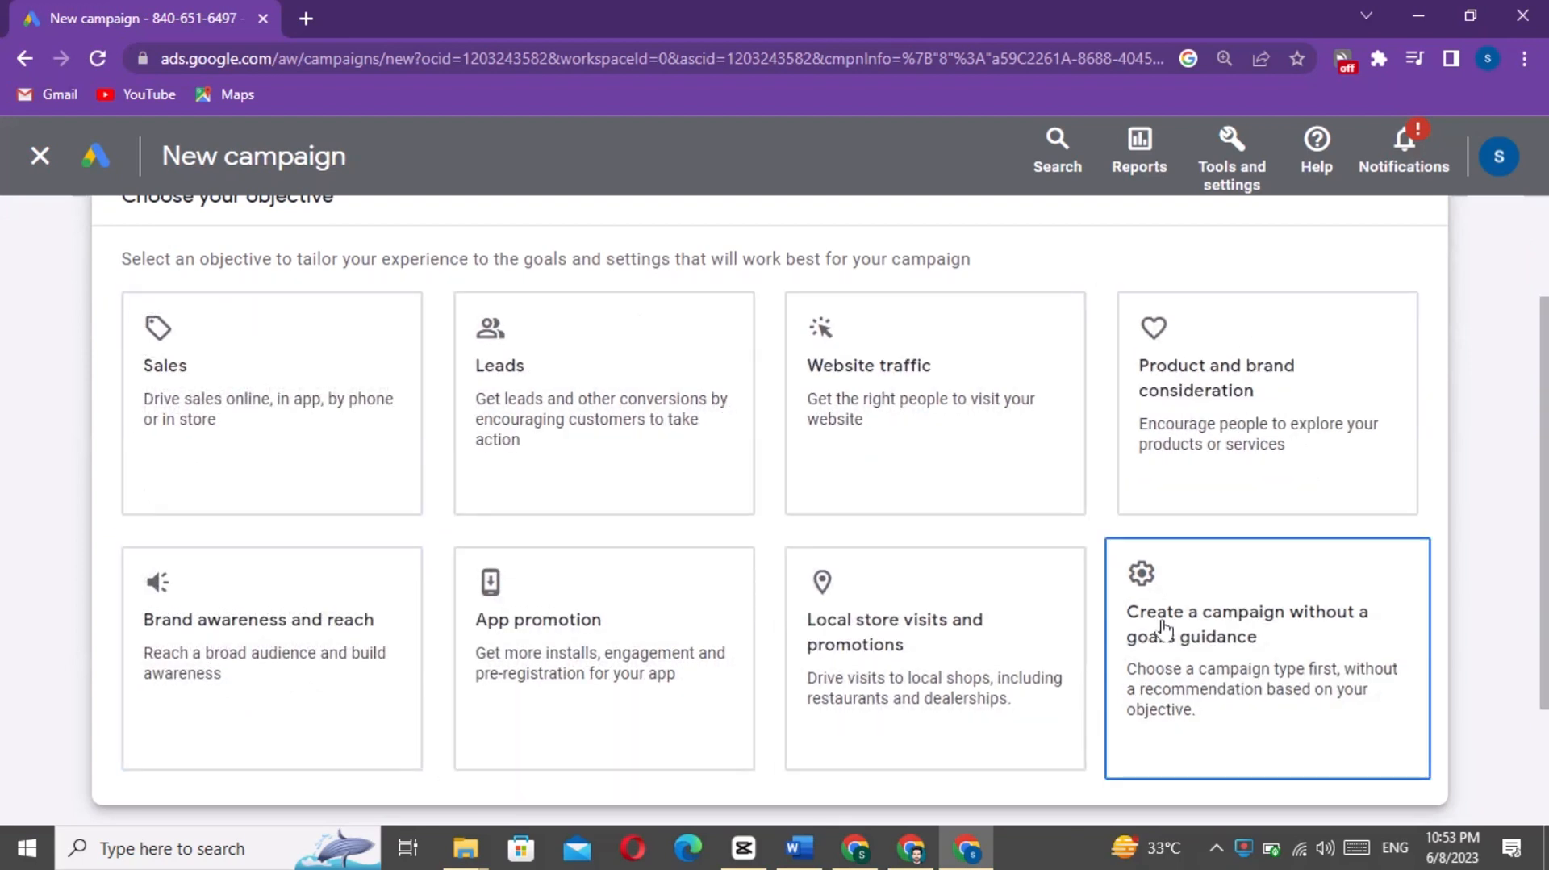
pyautogui.click(1240, 629)
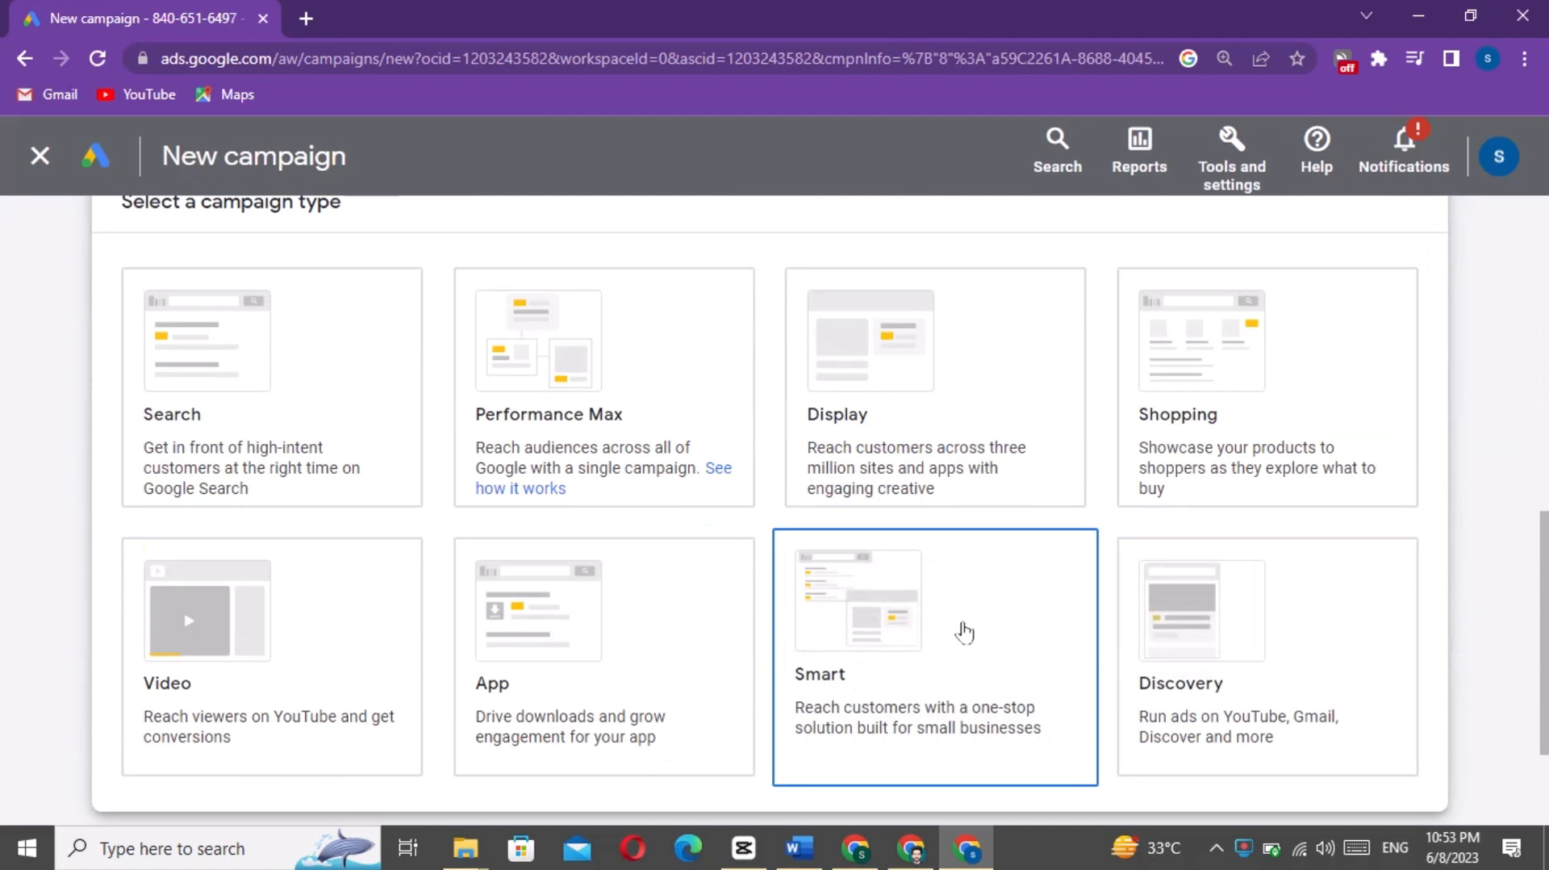
# Step: Select the Smart campaign type and enter Digital Safeer as the business name
pyautogui.click(964, 633)
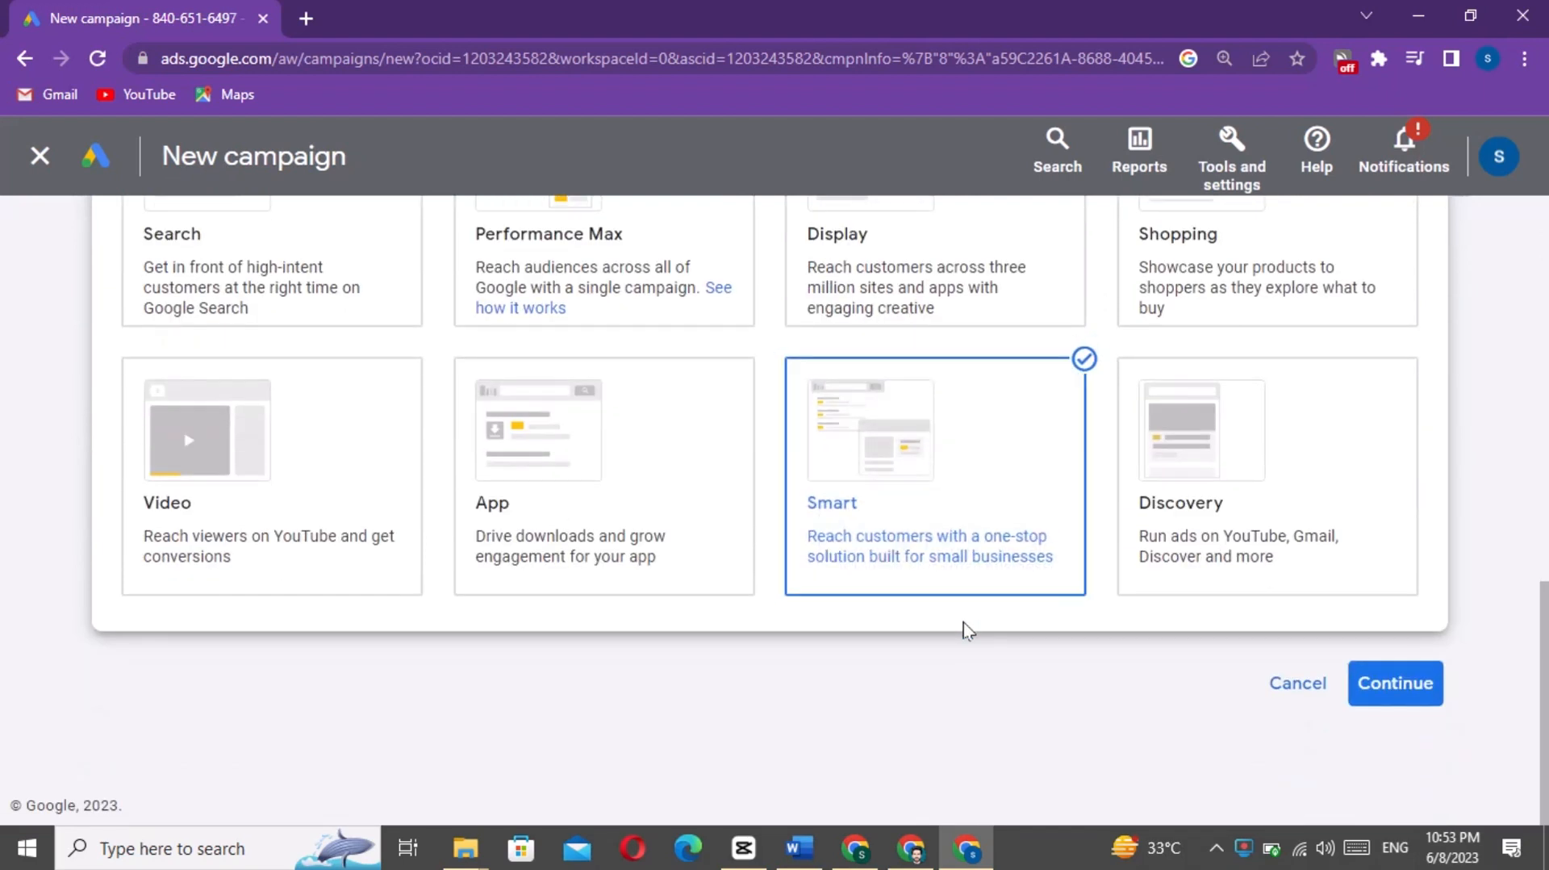
pyautogui.click(1413, 696)
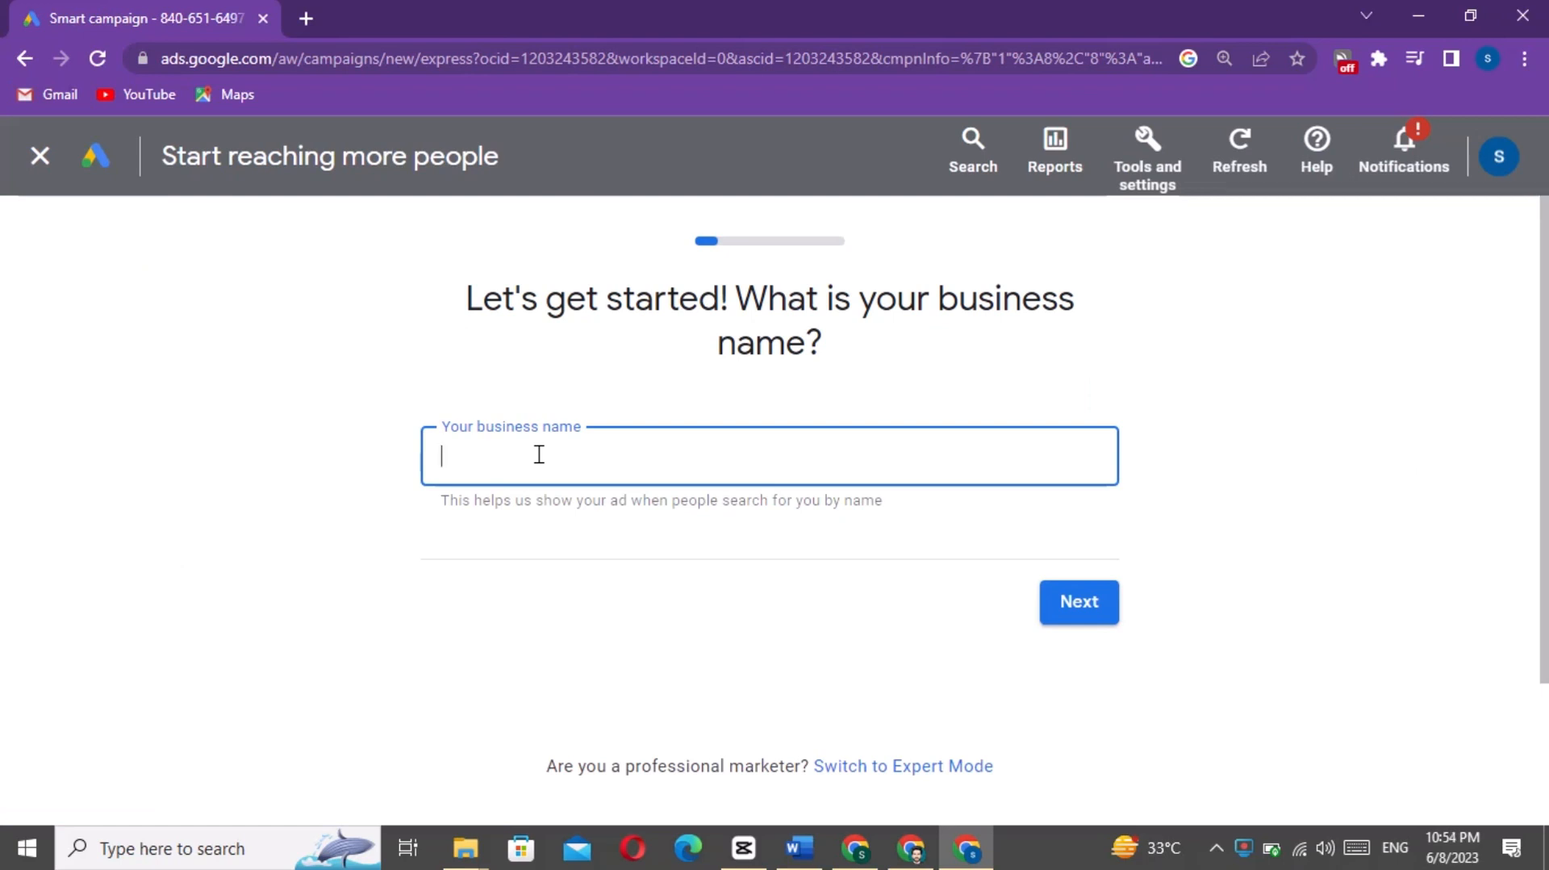
pyautogui.write('Digital Safeer')
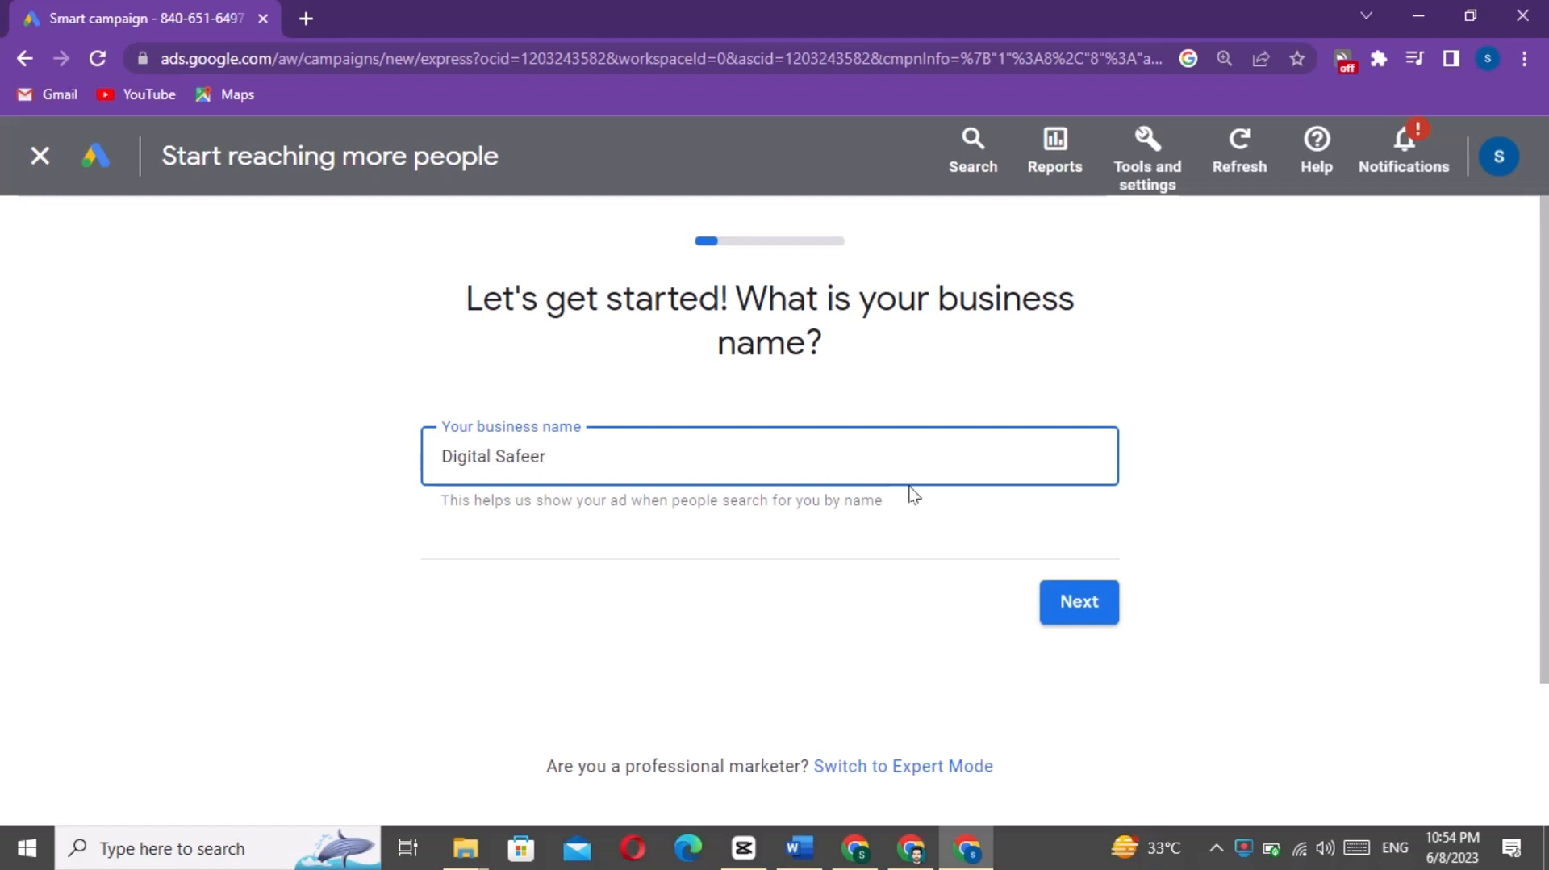
pyautogui.click(1059, 605)
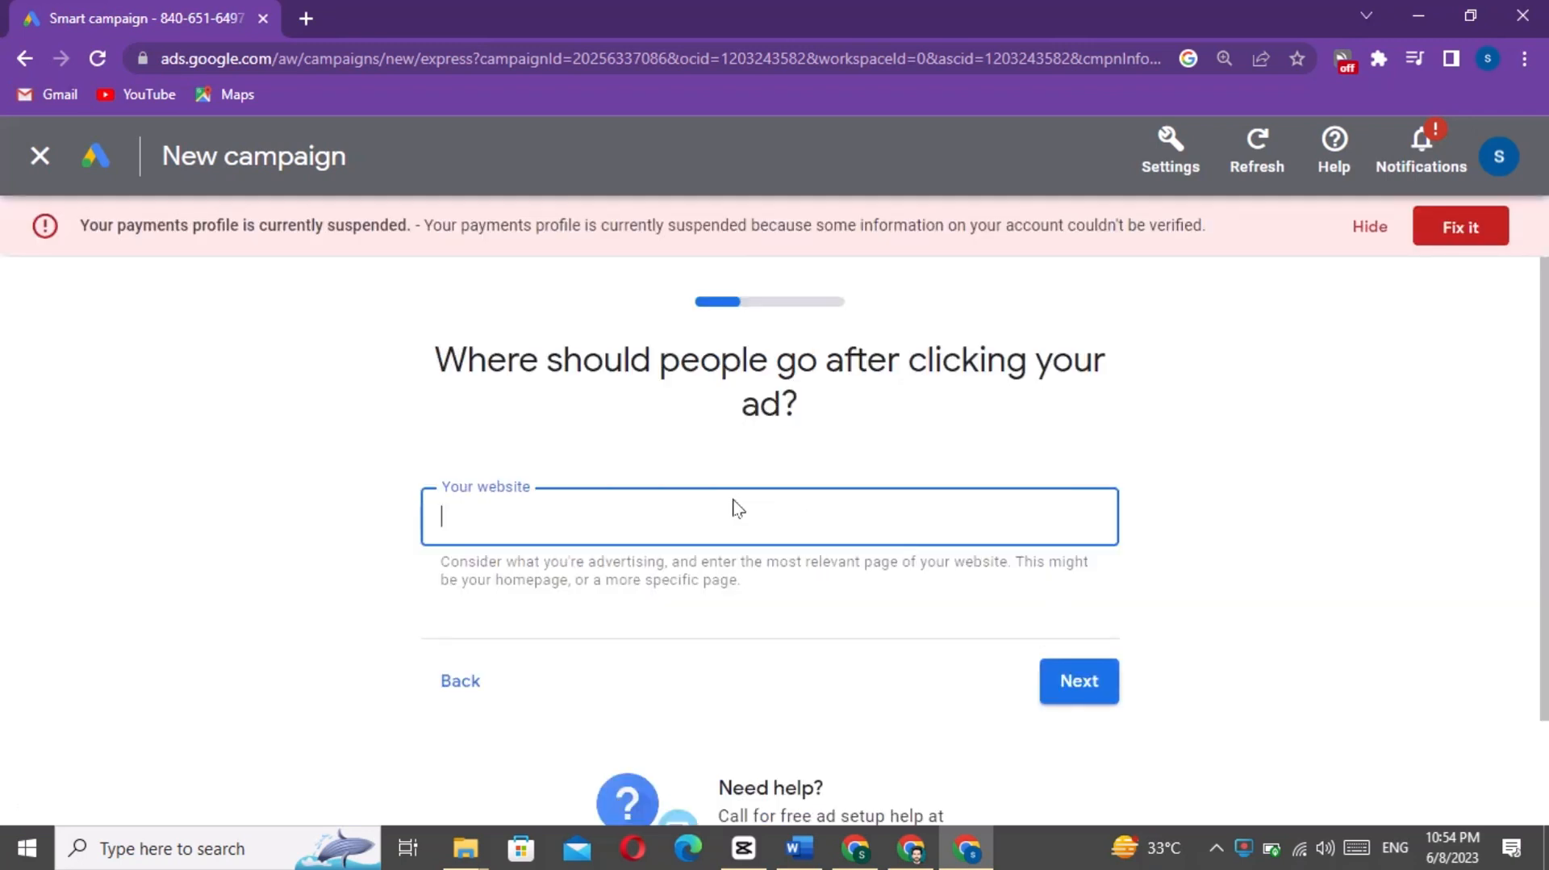
# Step: Open YouTube in a new browser tab, search for "digital safeer" and open the Digital Safeer channel
pyautogui.click(307, 18)
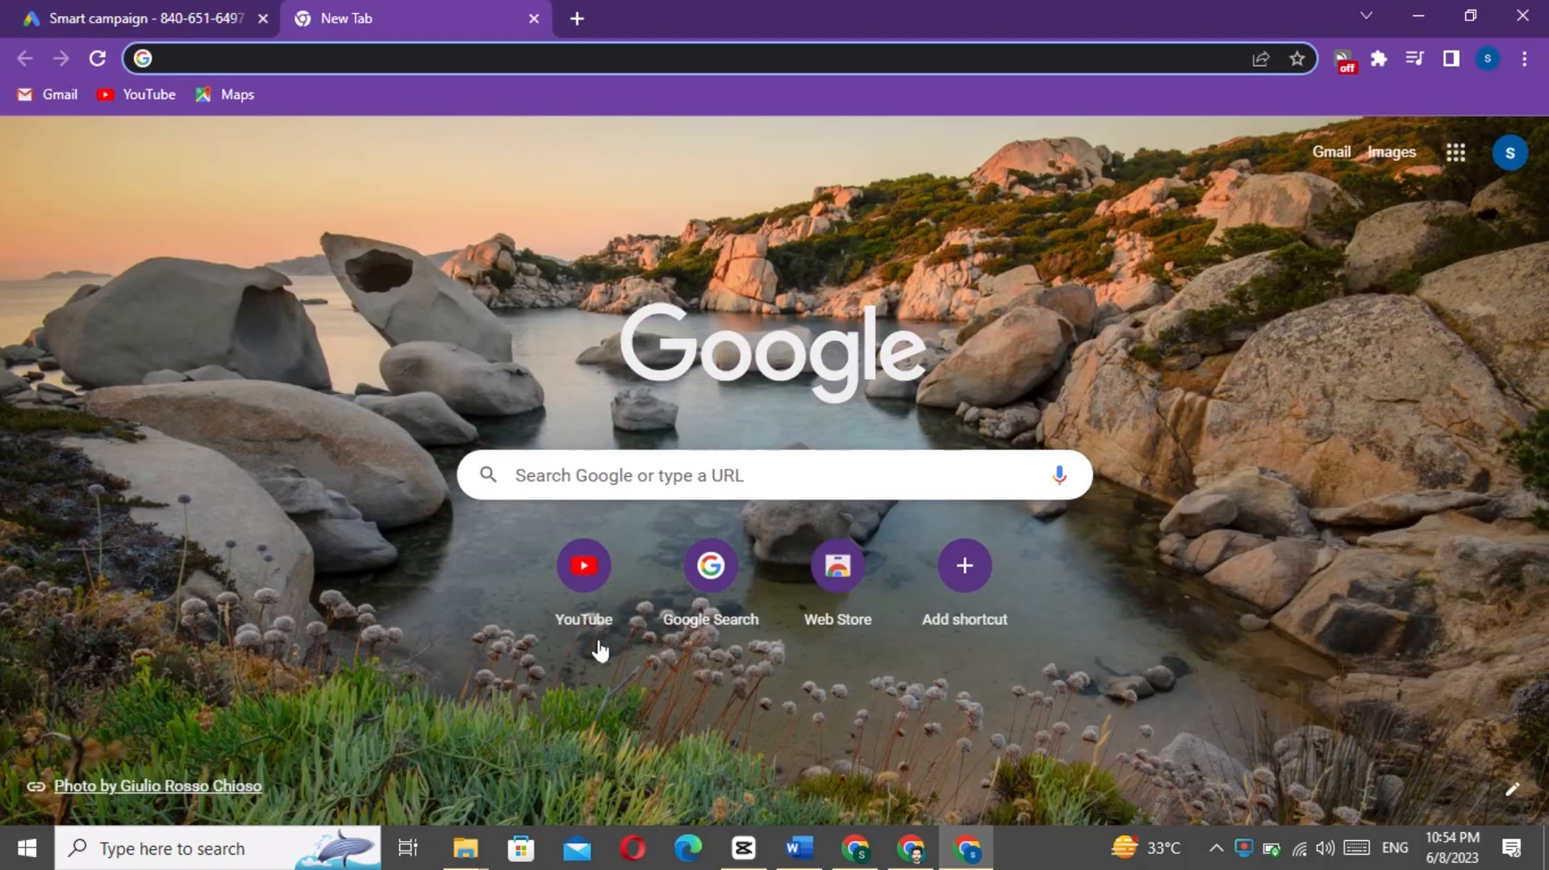
pyautogui.click(577, 581)
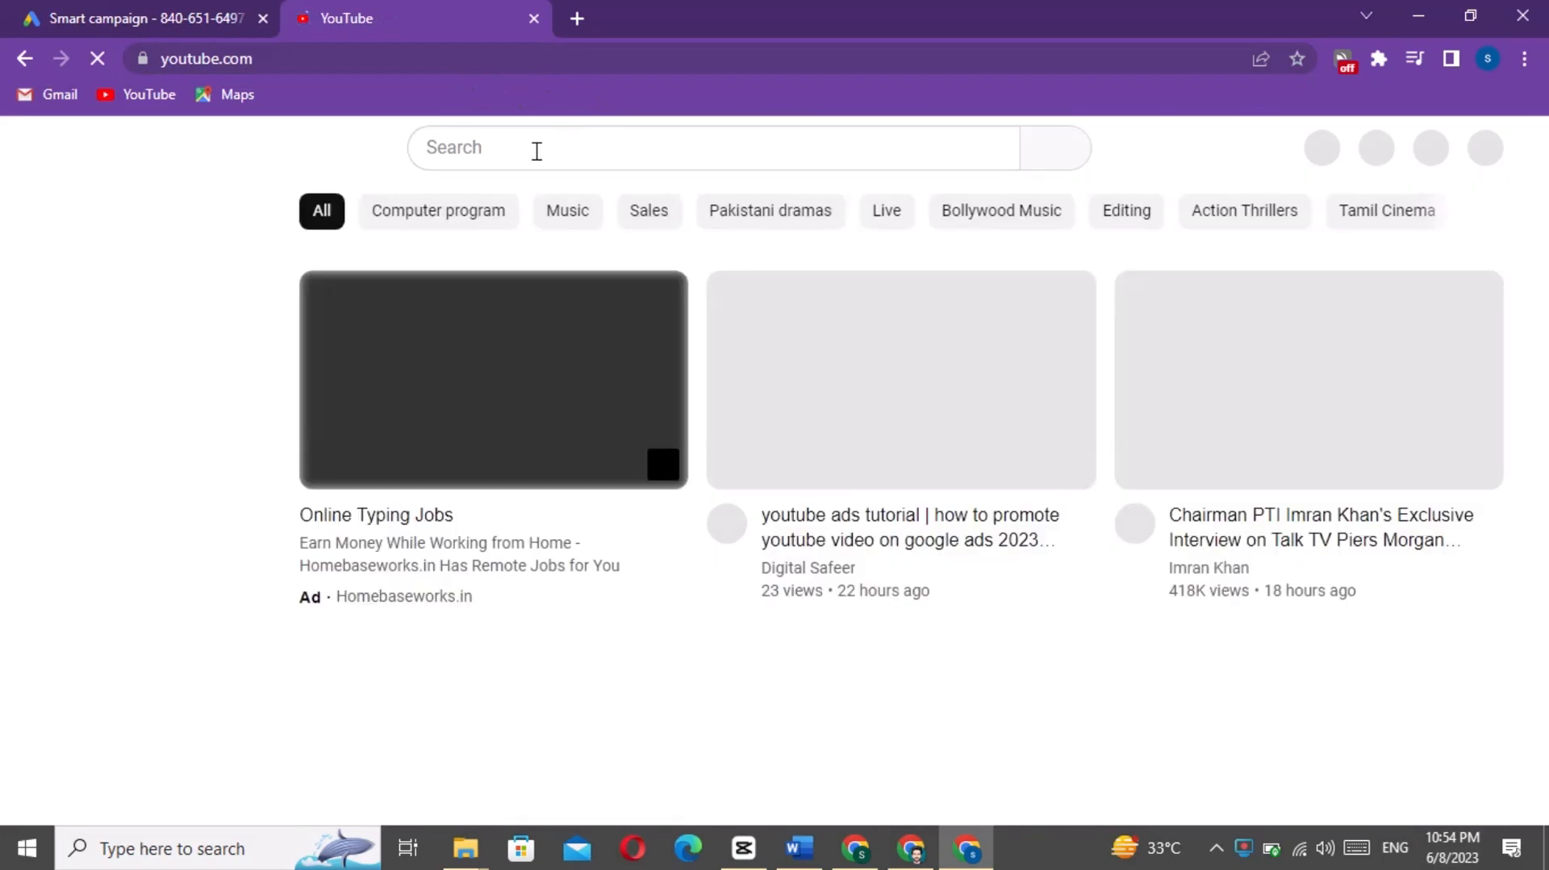
pyautogui.click(536, 151)
pyautogui.write('dig')
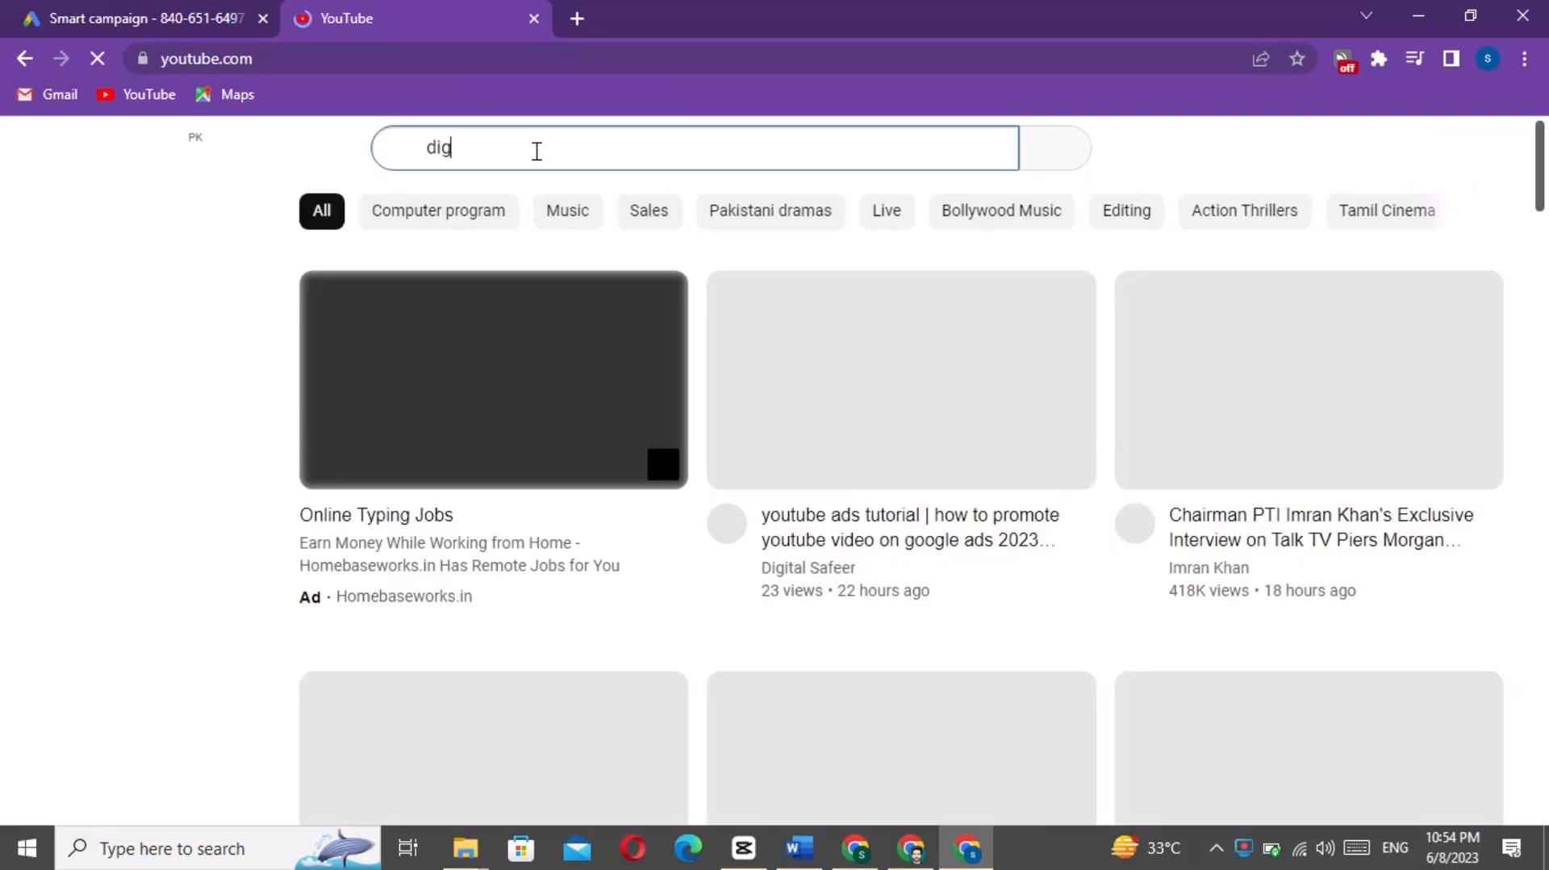
pyautogui.write('ita')
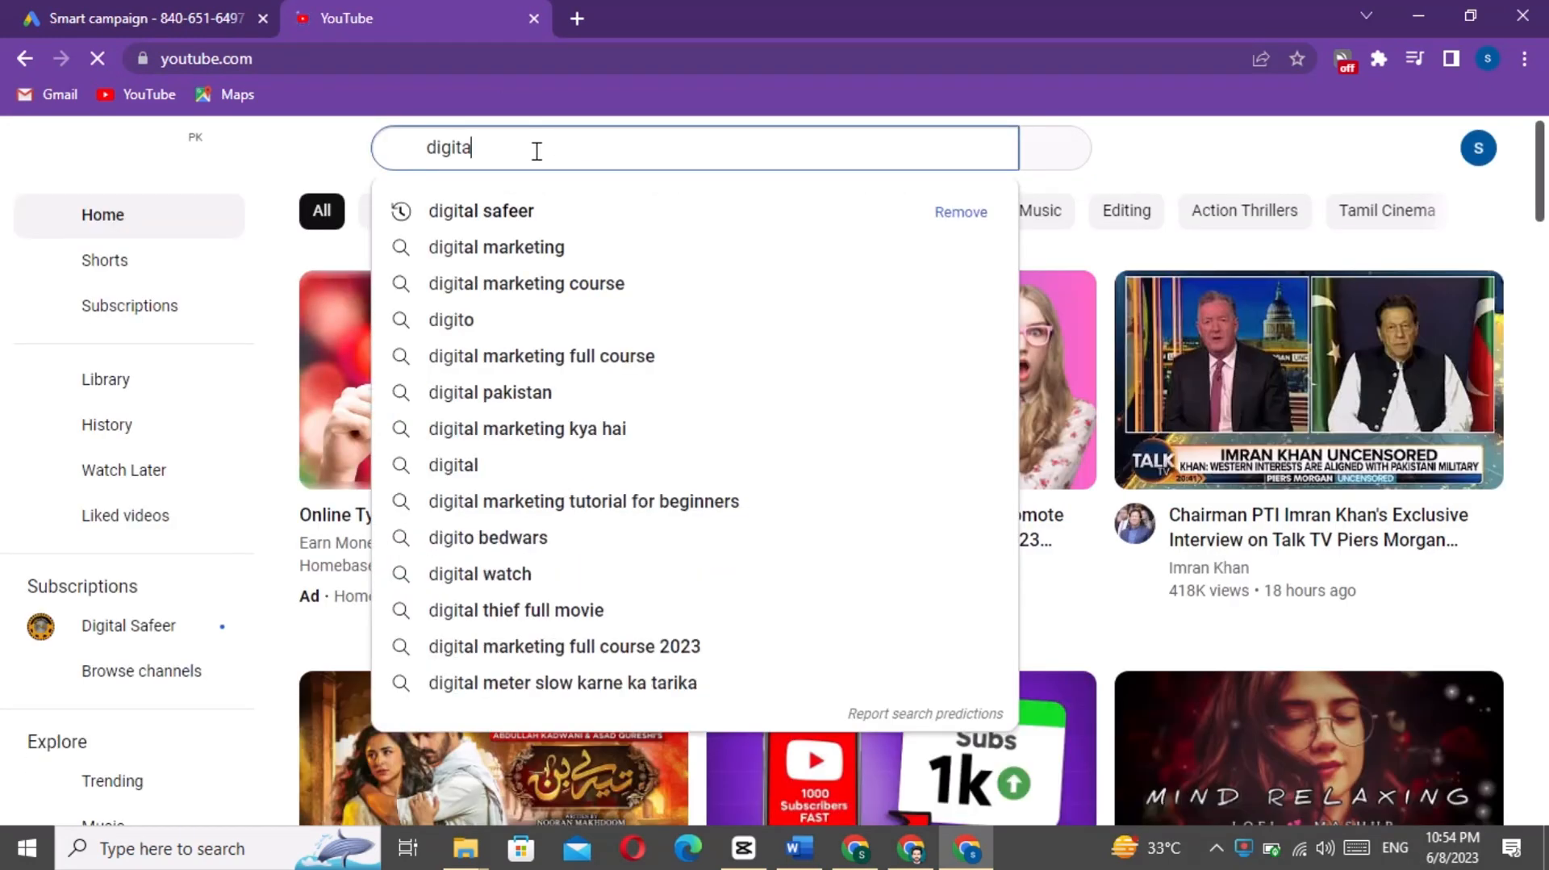
pyautogui.write('l safeer')
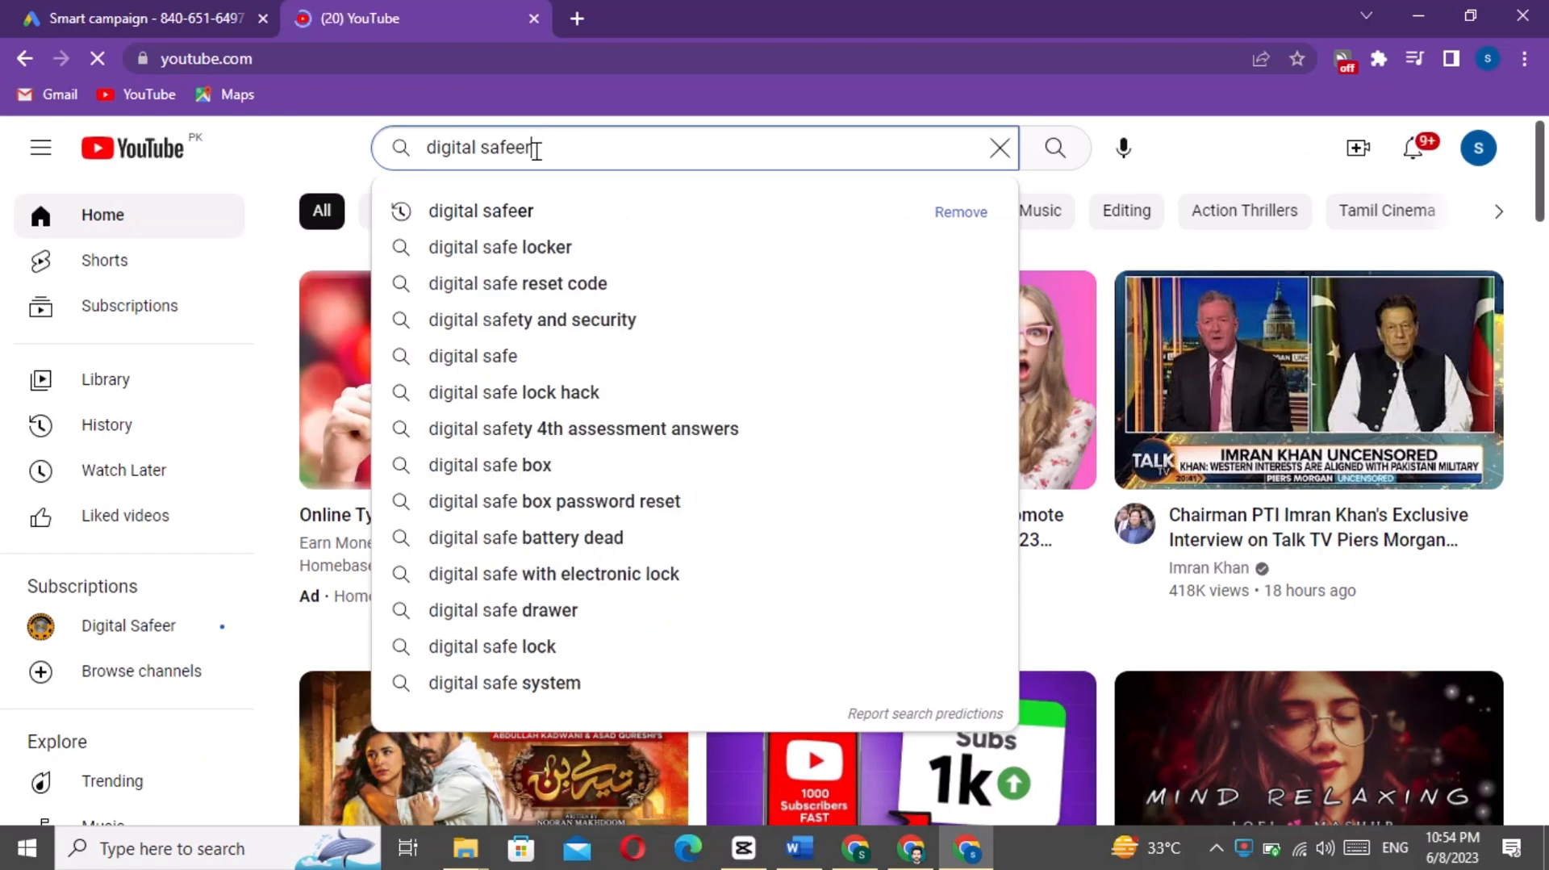
pyautogui.press('Return')
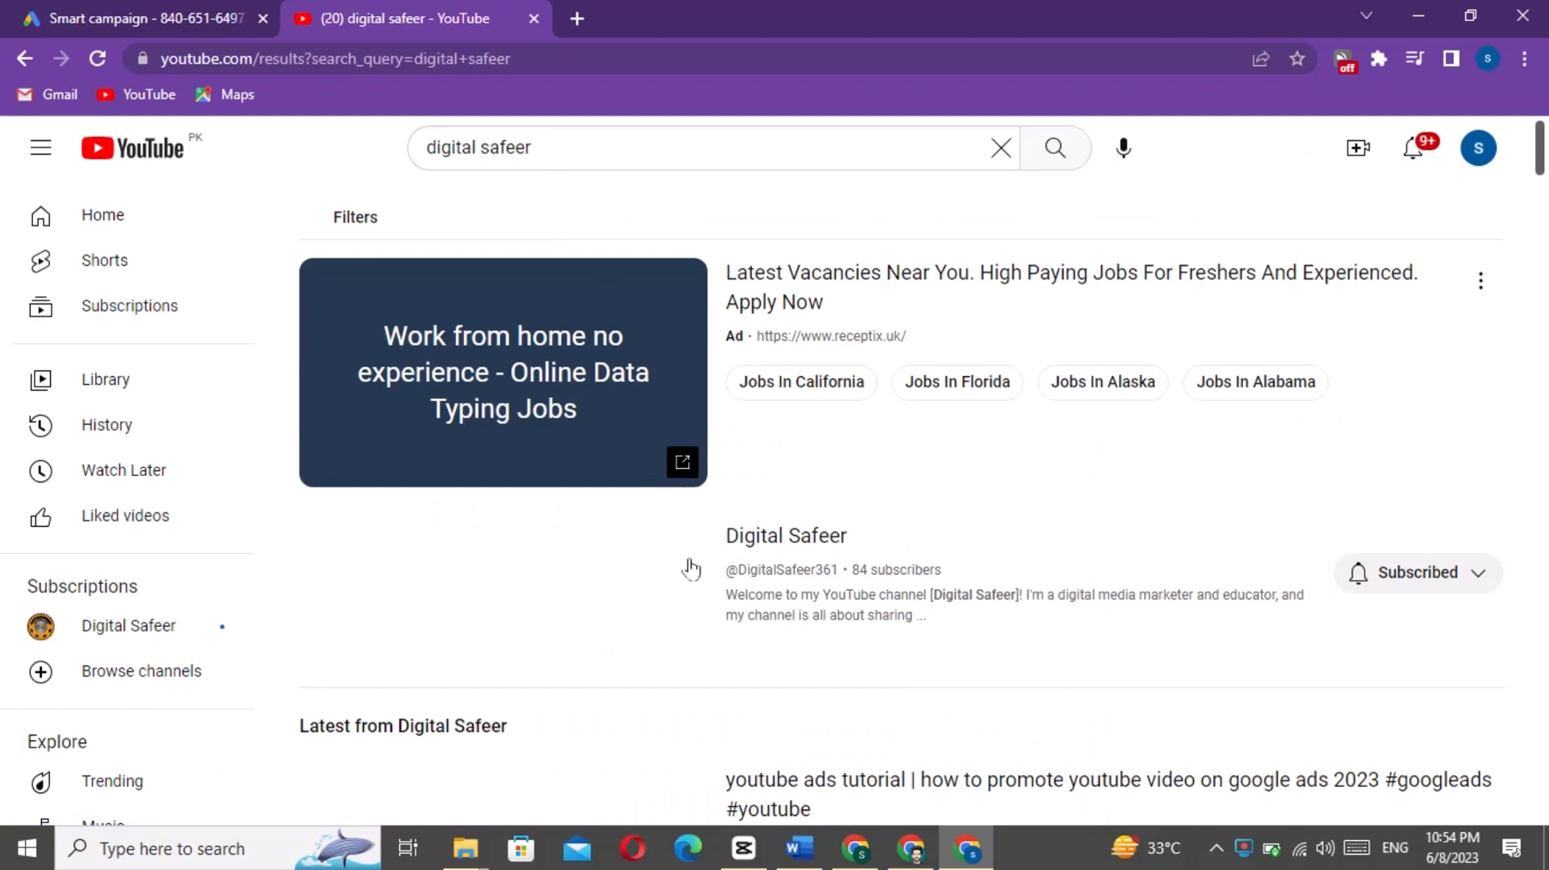
pyautogui.click(783, 539)
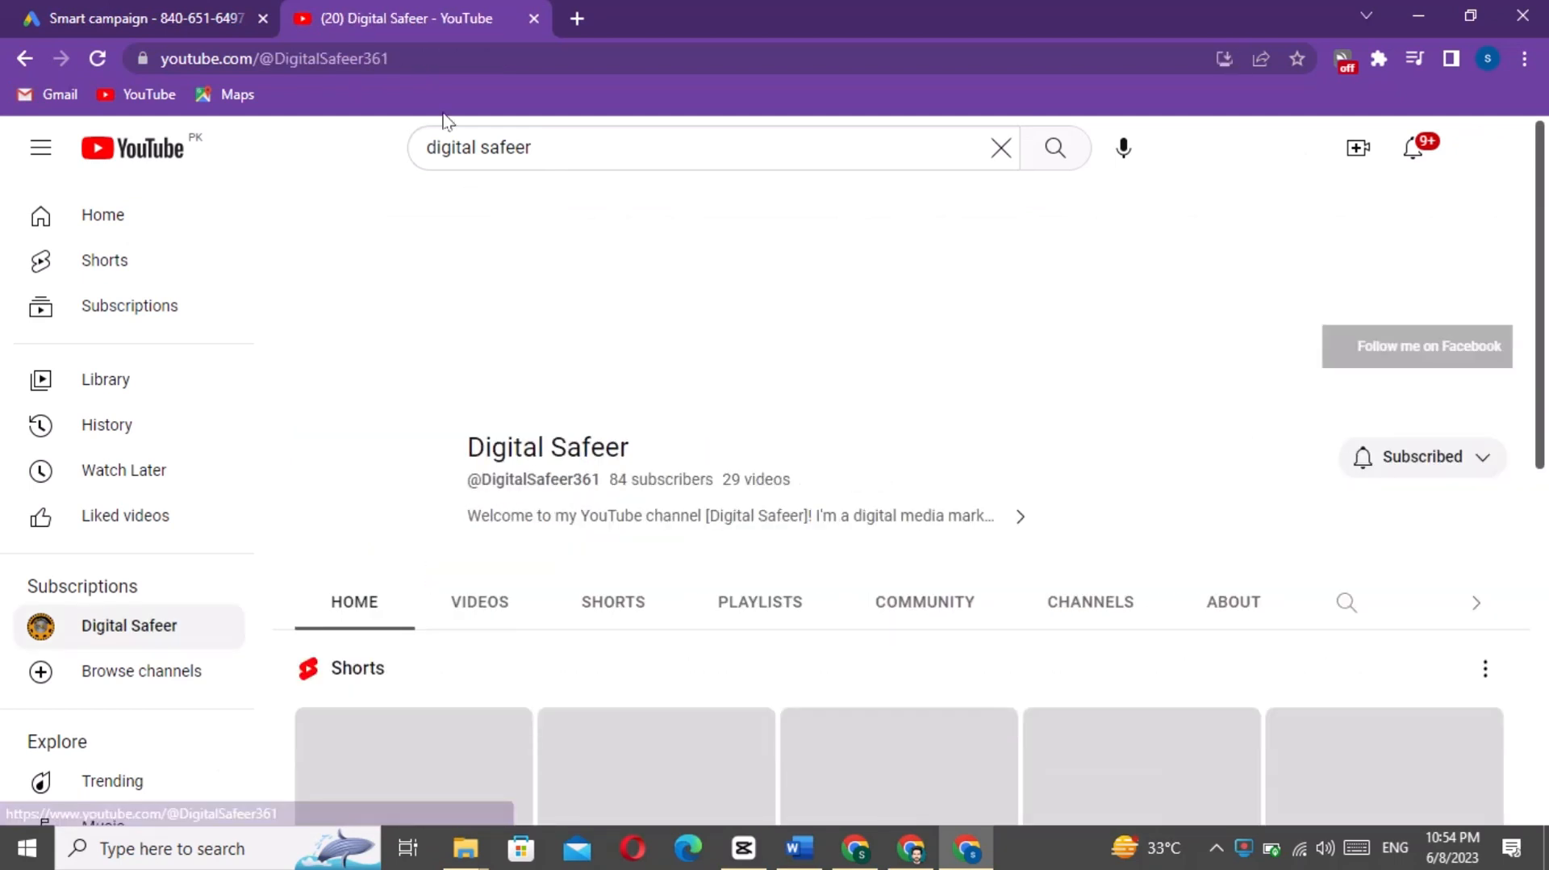
# Step: Copy the YouTube channel's URL and submit it as the website people reach after clicking the ad
pyautogui.click(445, 58)
pyautogui.hotkey('ctrl', 'c')
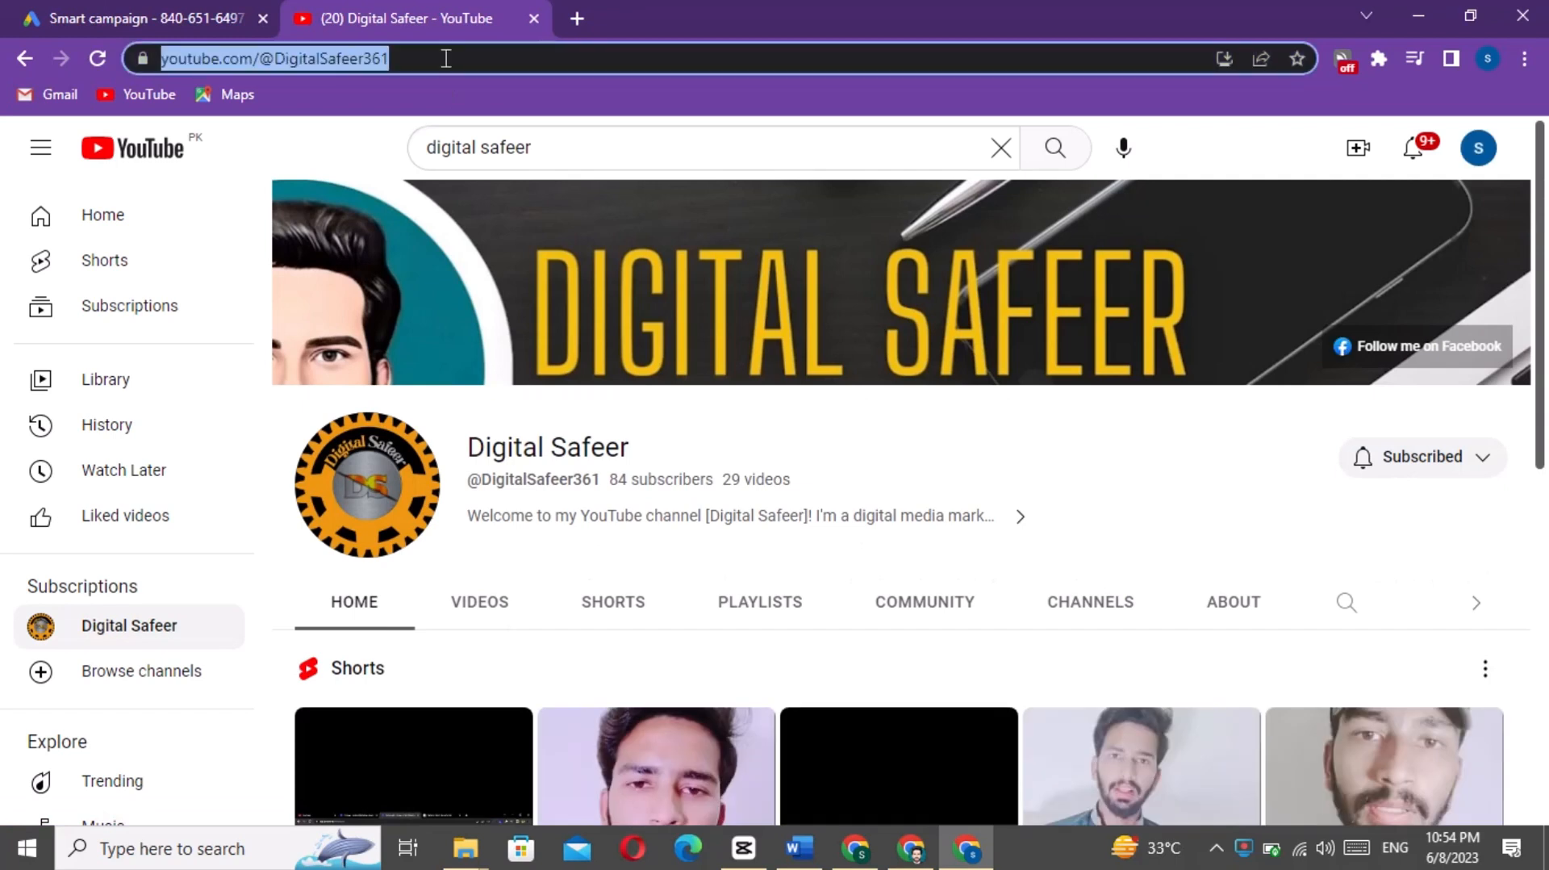
pyautogui.click(4, 8)
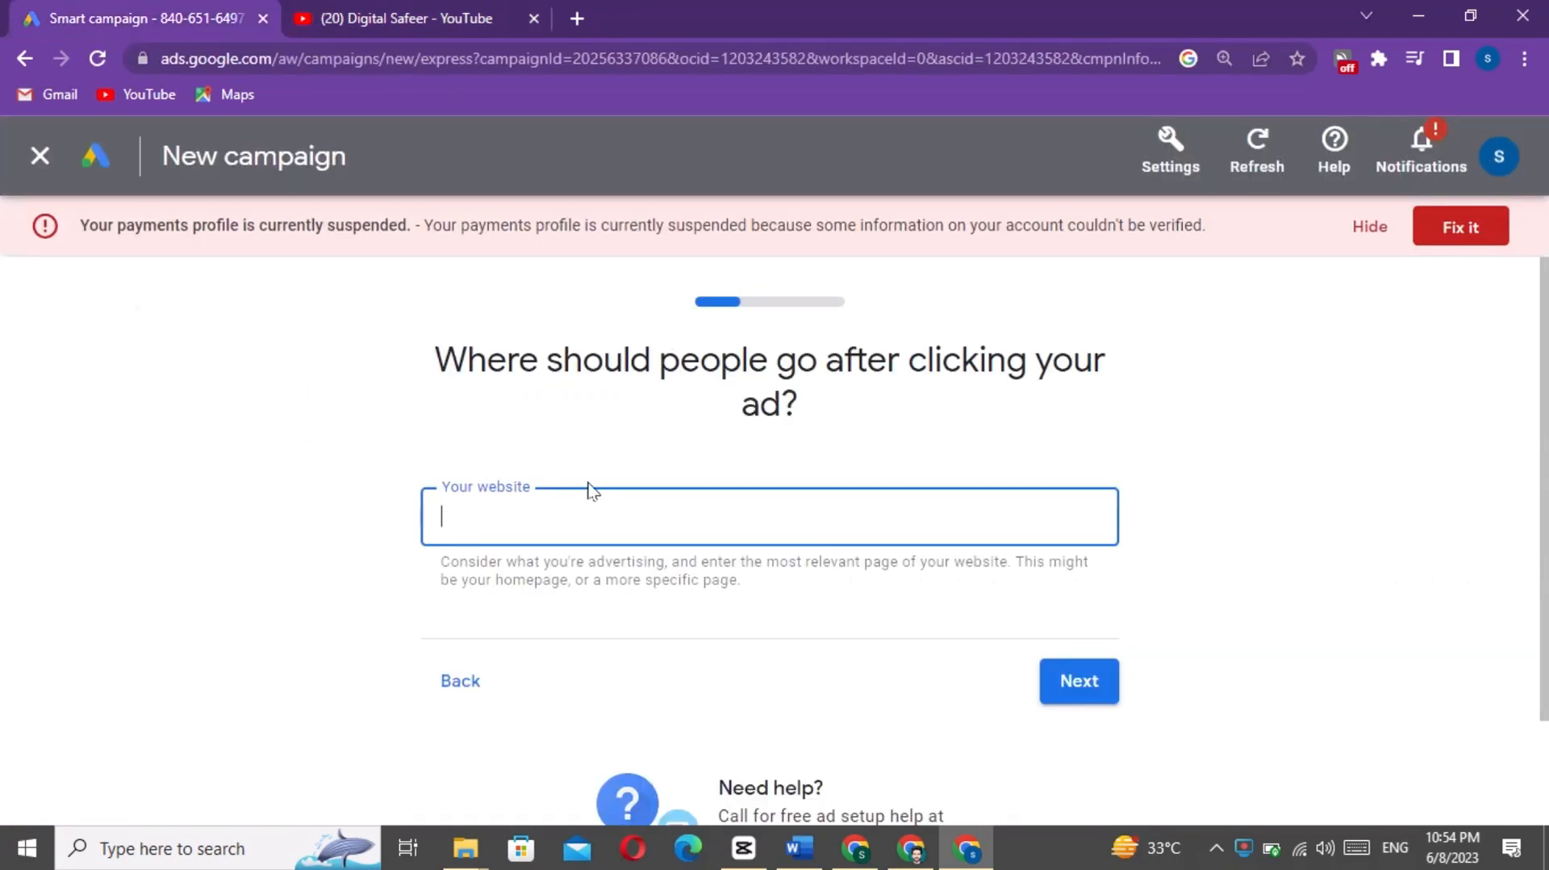
pyautogui.hotkey('ctrl', 'v')
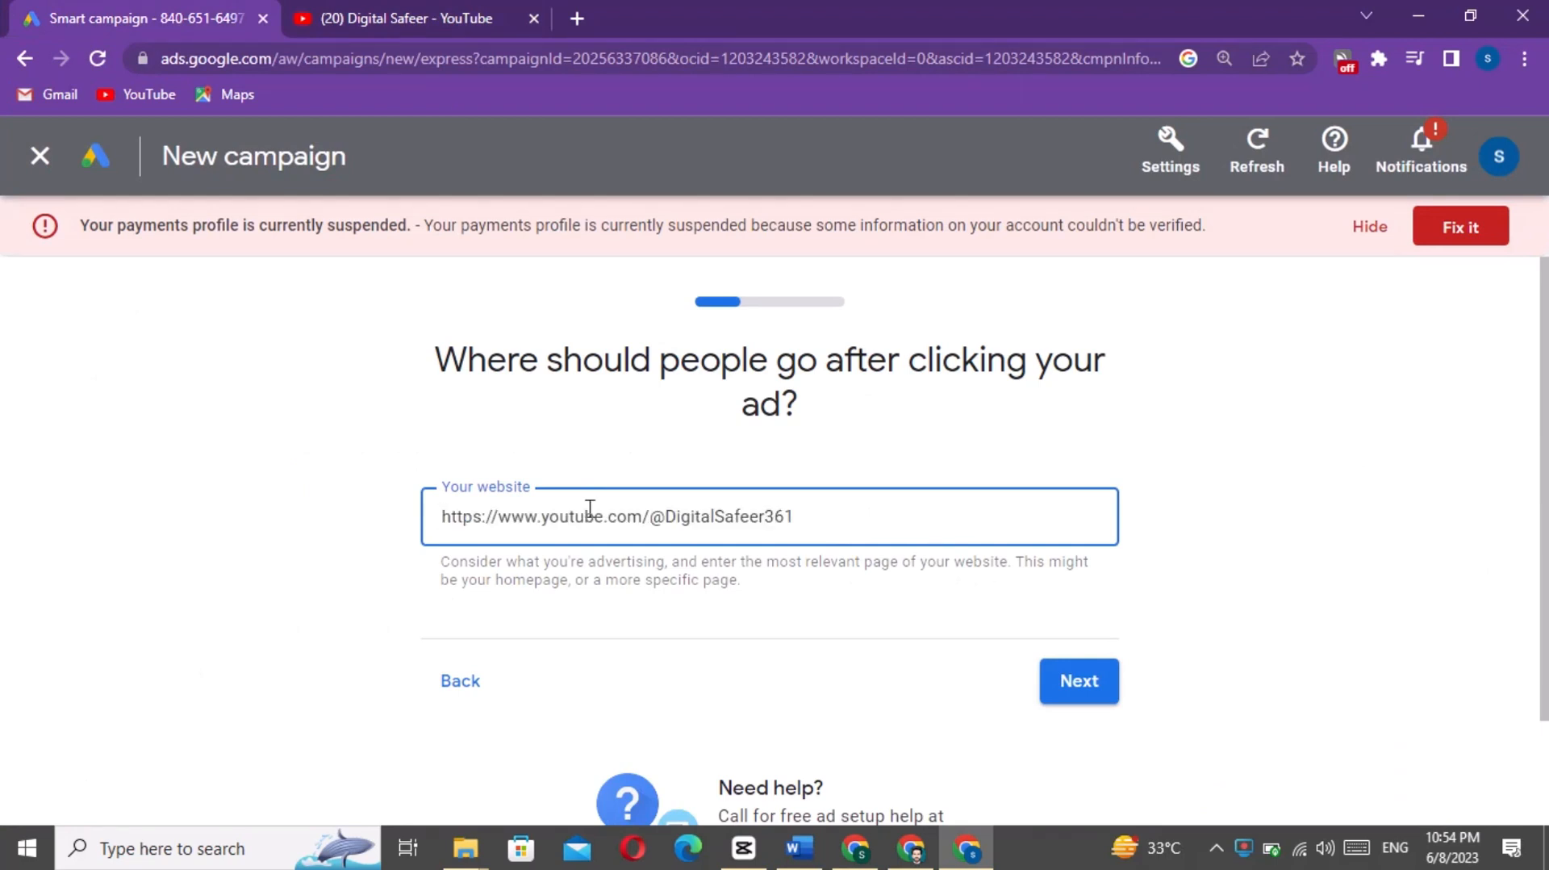
pyautogui.click(1082, 687)
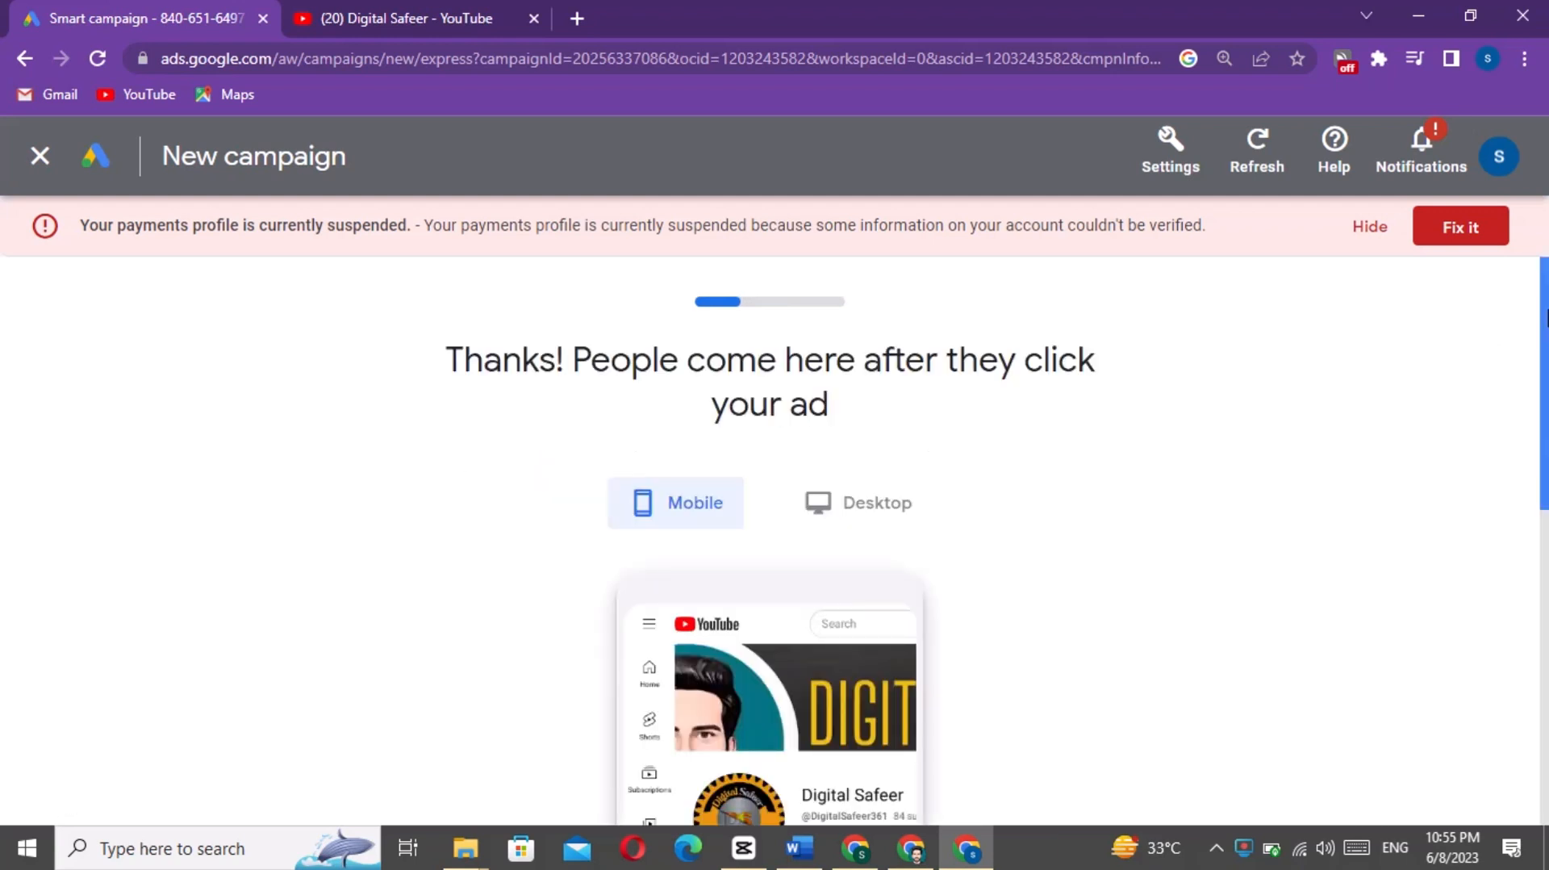
# Step: Check the landing page in the mobile and desktop previews and accept it
pyautogui.moveTo(1545, 317); pyautogui.dragTo(1539, 482)
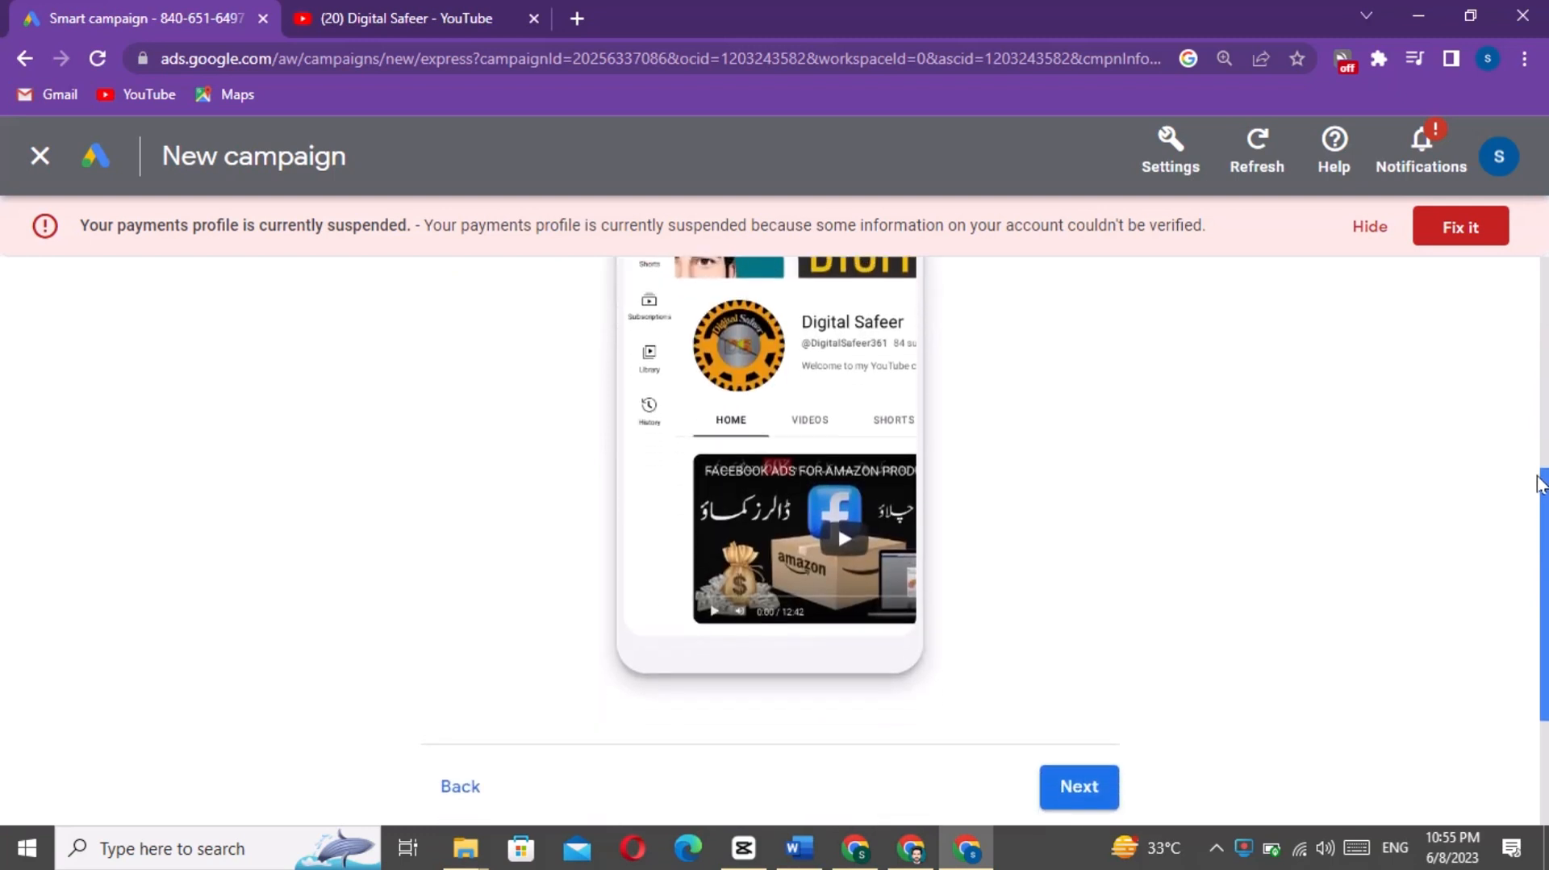
pyautogui.scroll(3, 1540, 482)
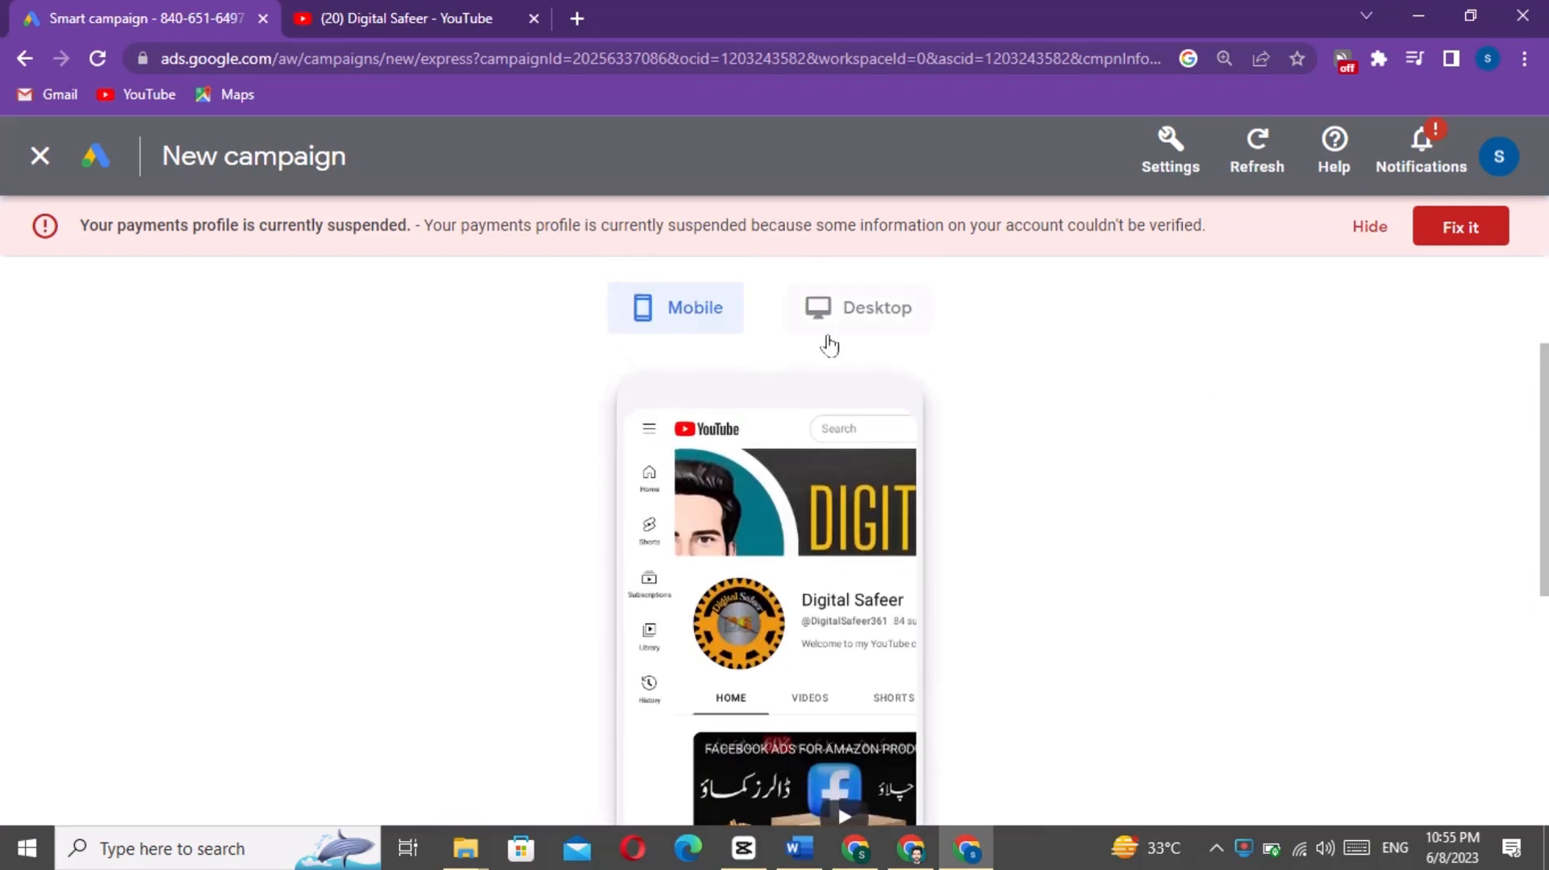
pyautogui.click(827, 335)
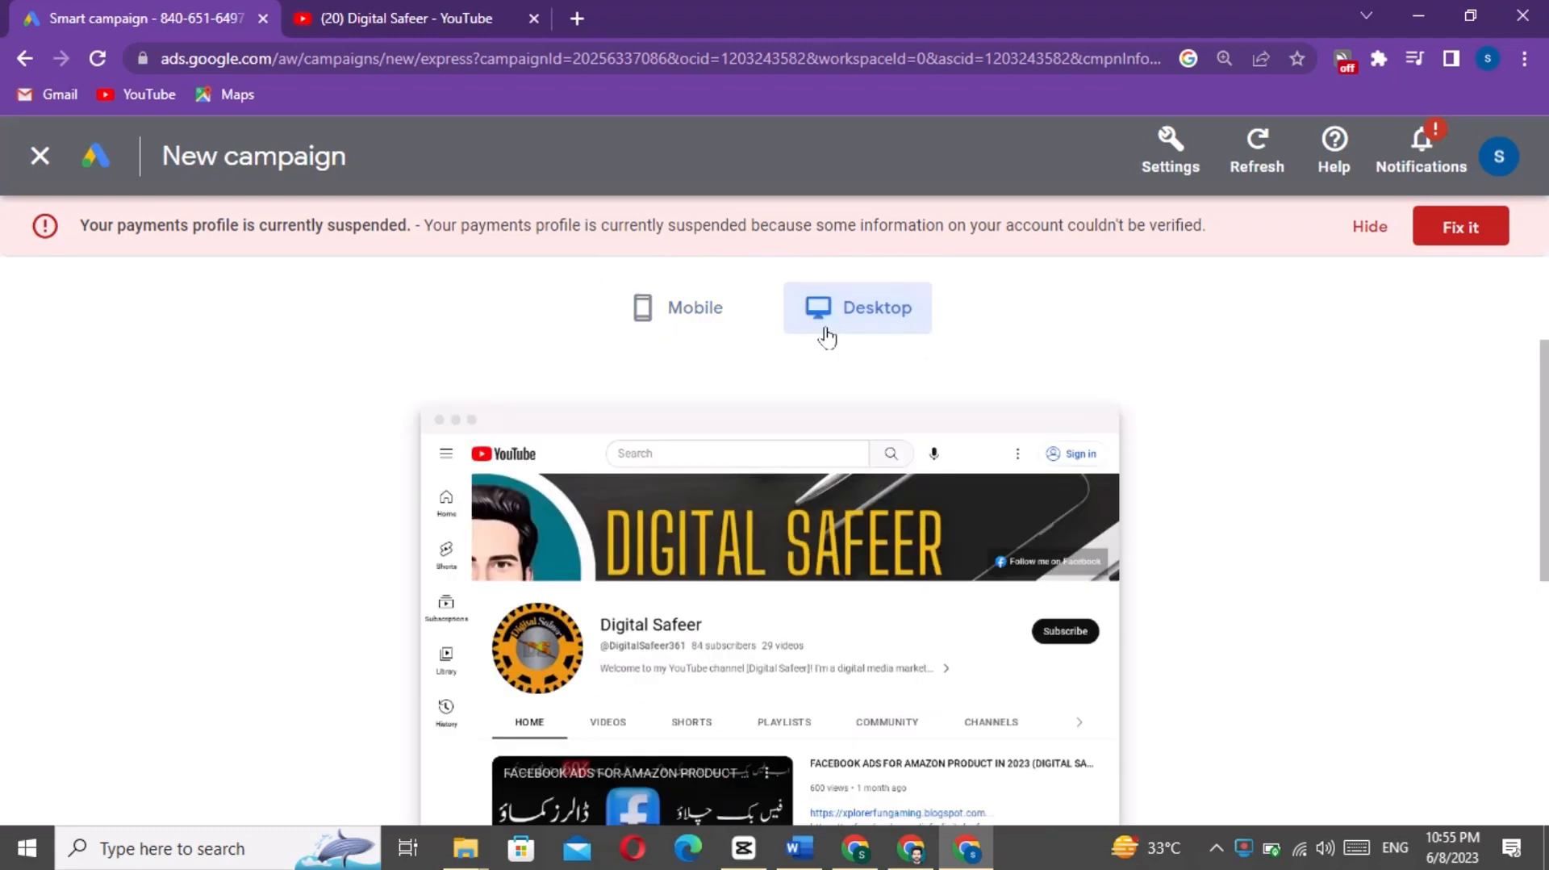
pyautogui.moveTo(1536, 460); pyautogui.dragTo(1531, 589)
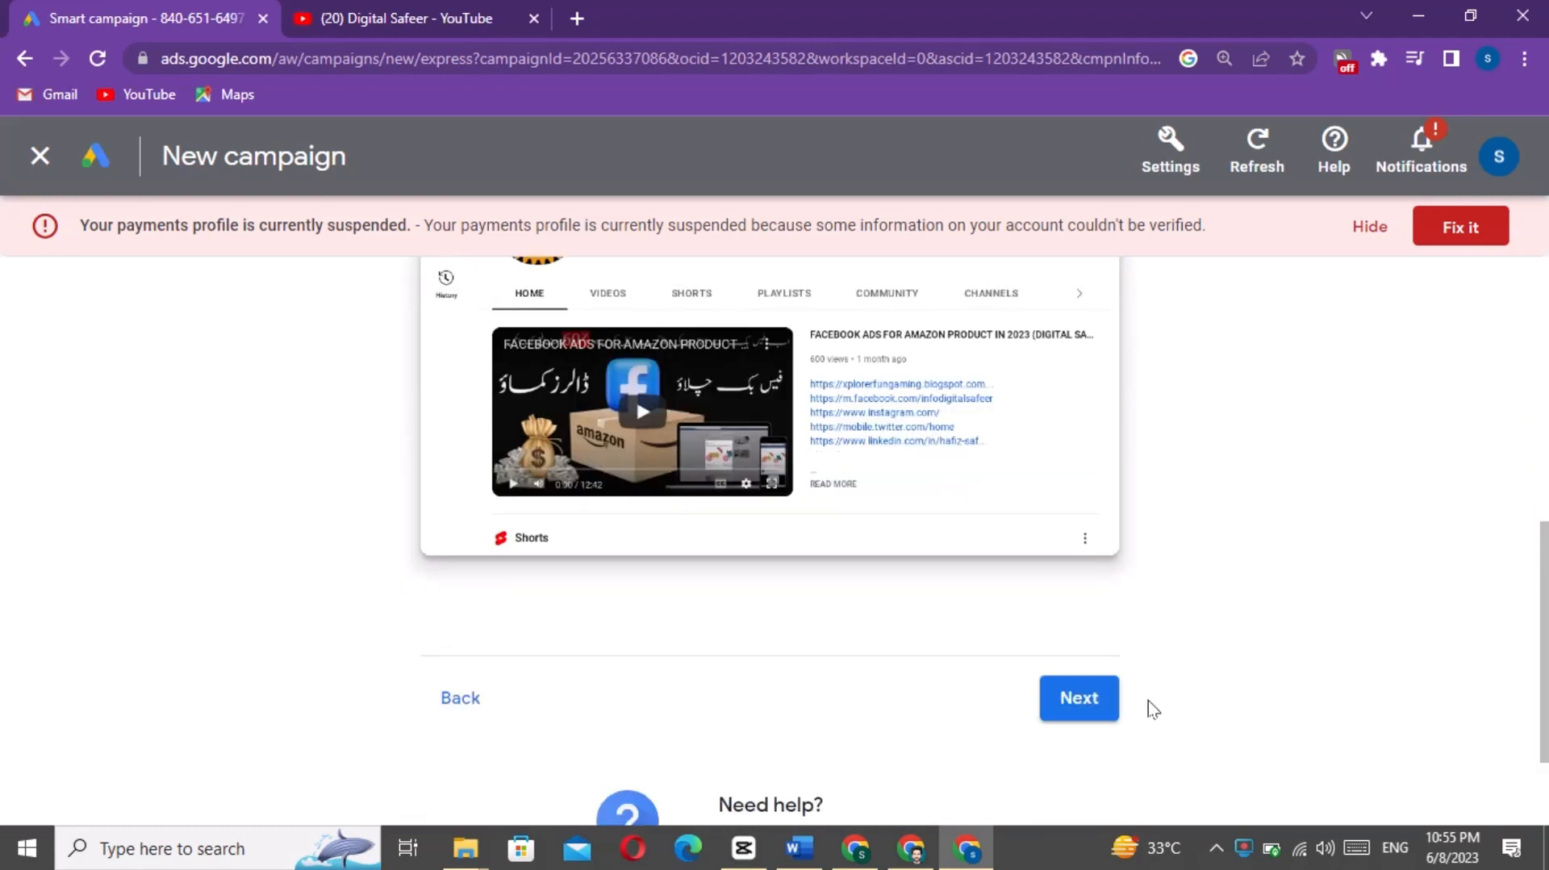
pyautogui.click(1079, 698)
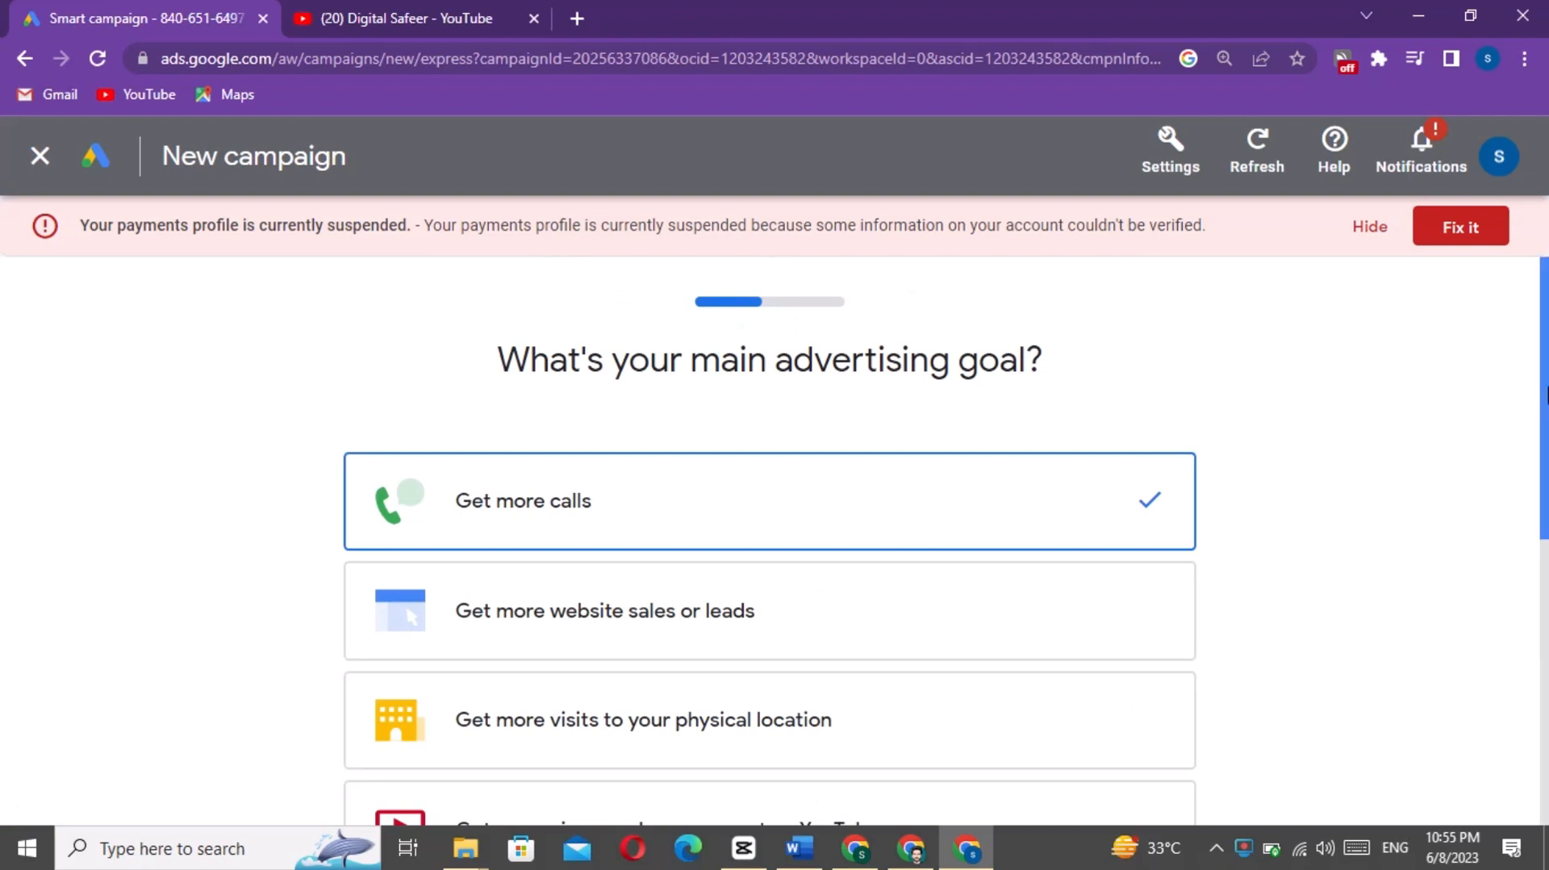
# Step: Set the advertising goal to "Get more views and engagement on YouTube" and the focus to "Drive video views and engagement with your channel"
pyautogui.scroll(-3, 1544, 396)
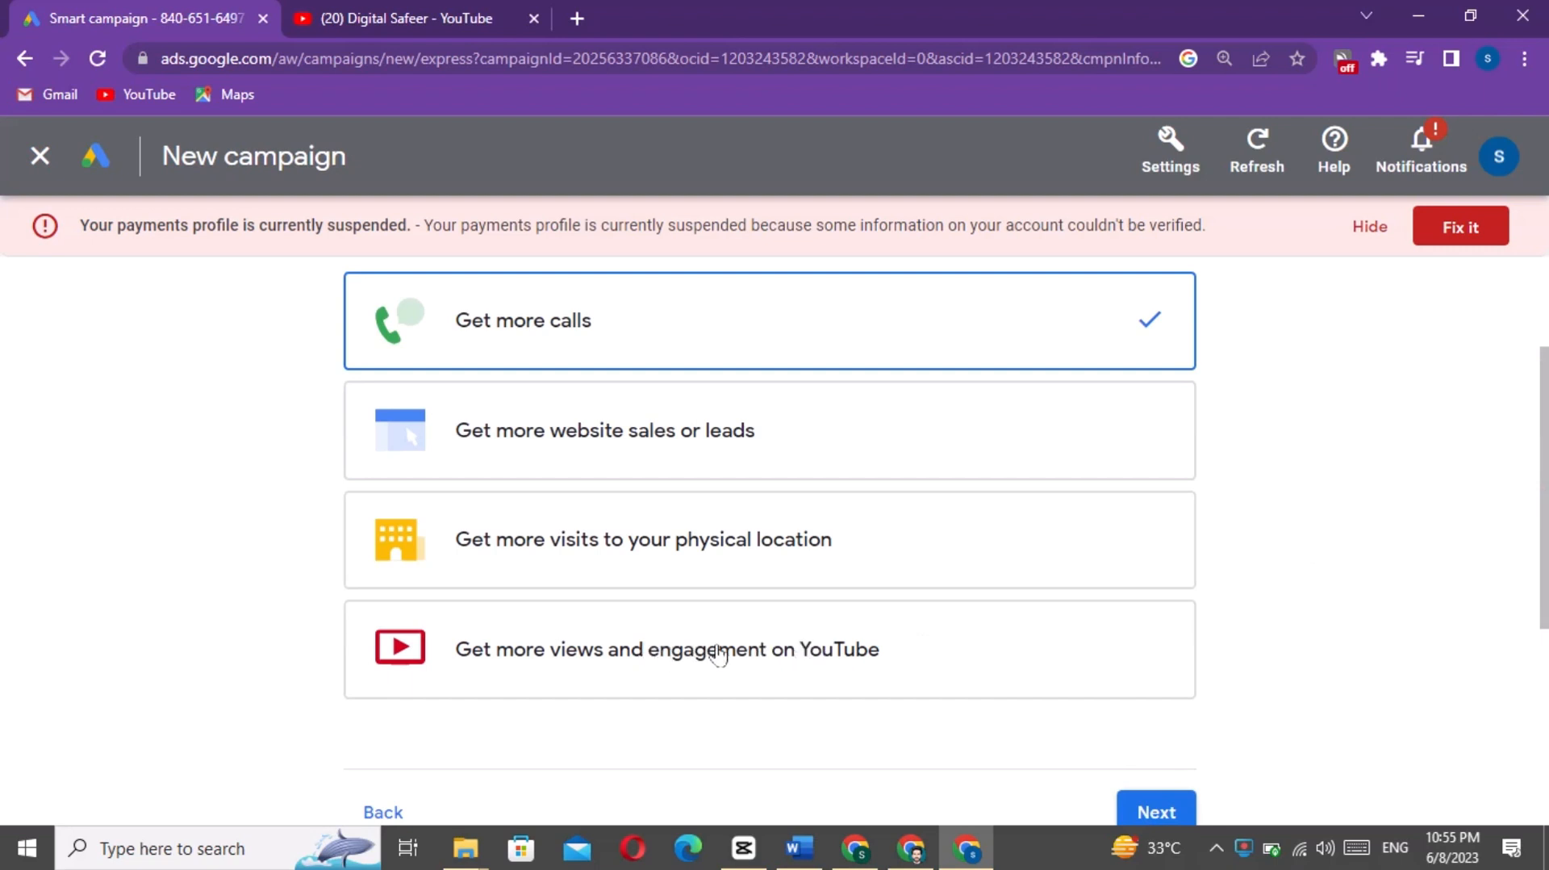
pyautogui.click(1155, 807)
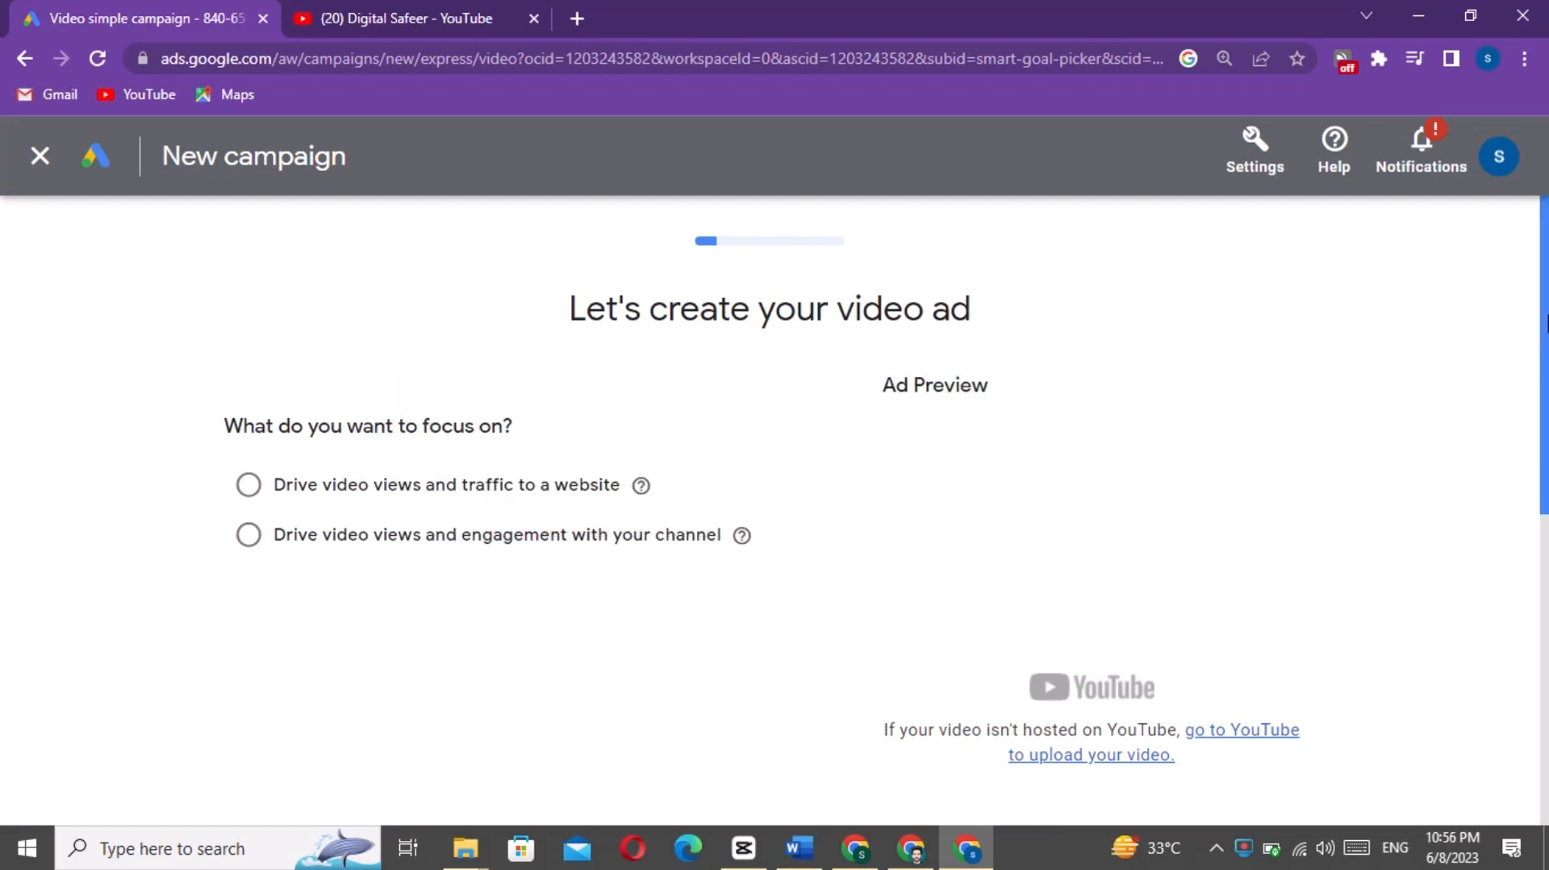
pyautogui.scroll(-1, 1545, 323)
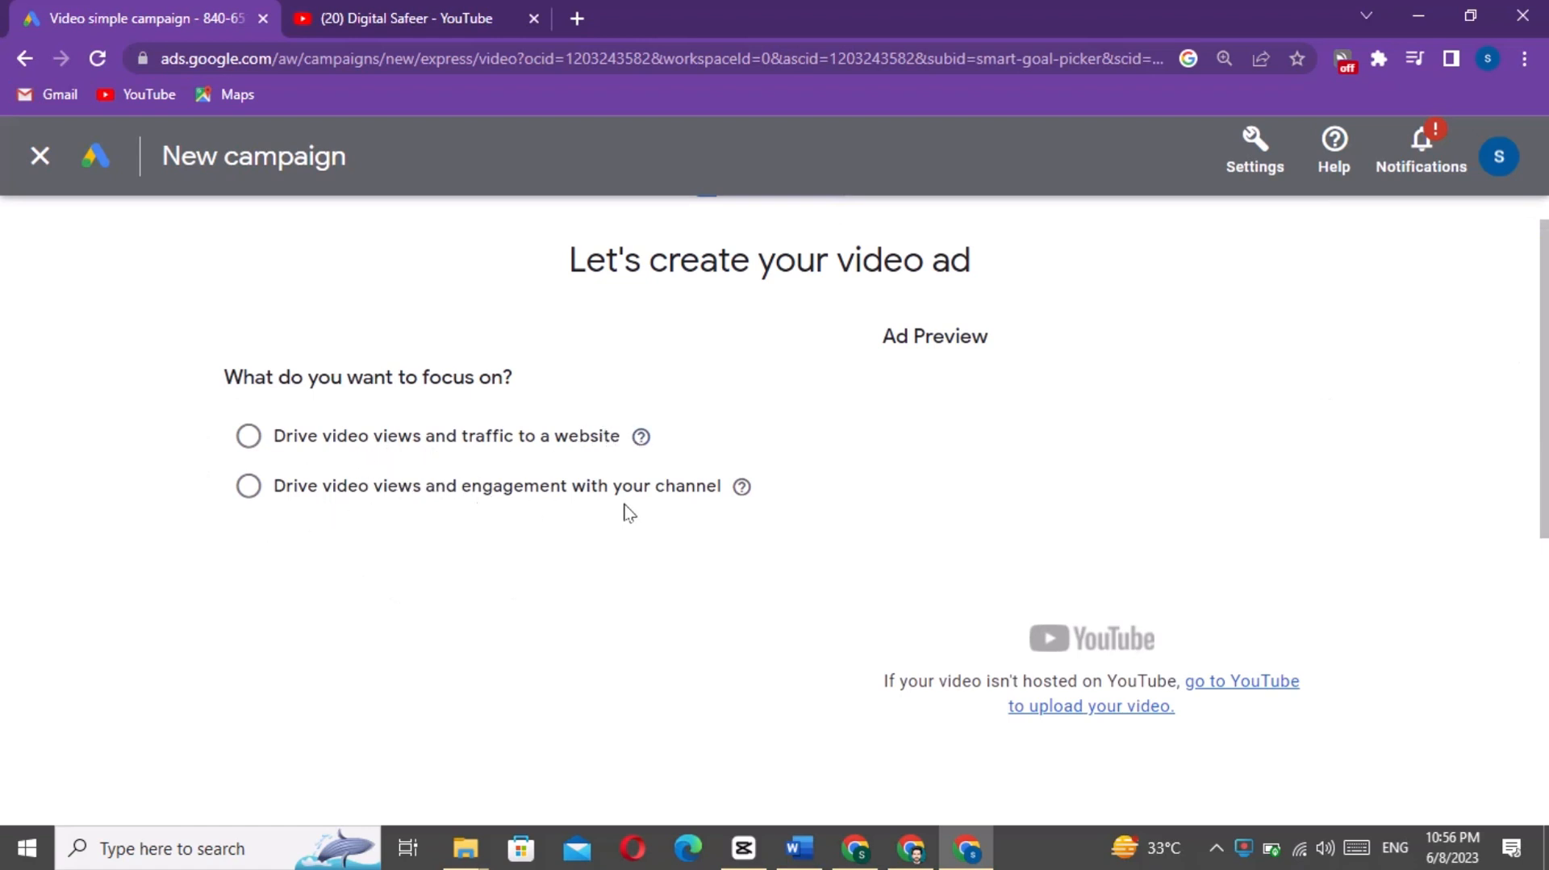
pyautogui.click(247, 494)
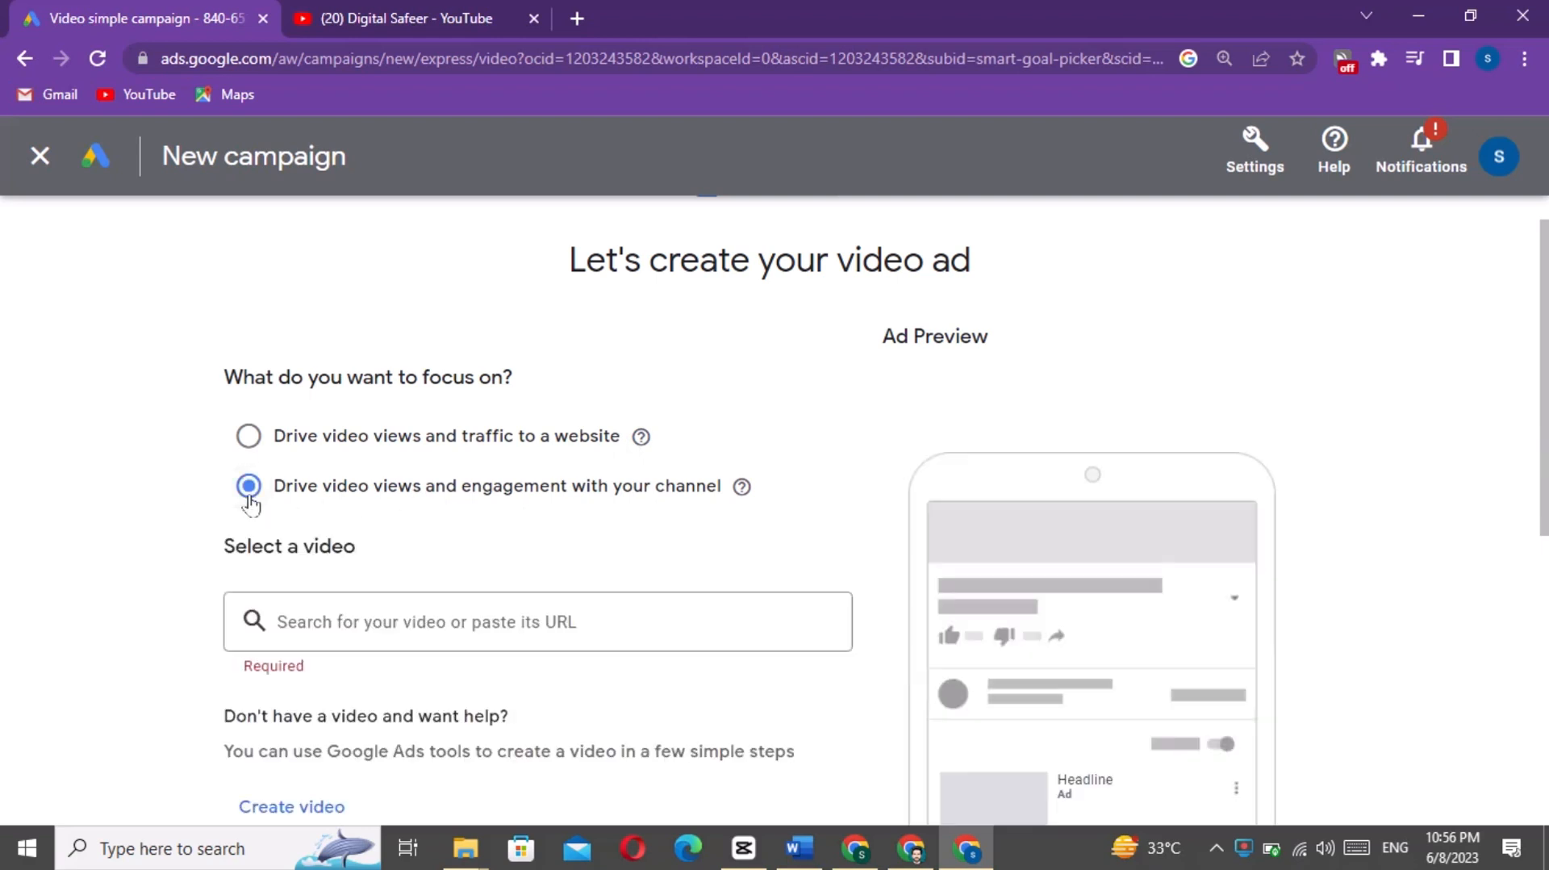
# Step: Copy the URL of Digital Safeer's "youtube ads tutorial | how to promote youtube video on google ads 2023" from YouTube and select that video for the ad
pyautogui.click(400, 621)
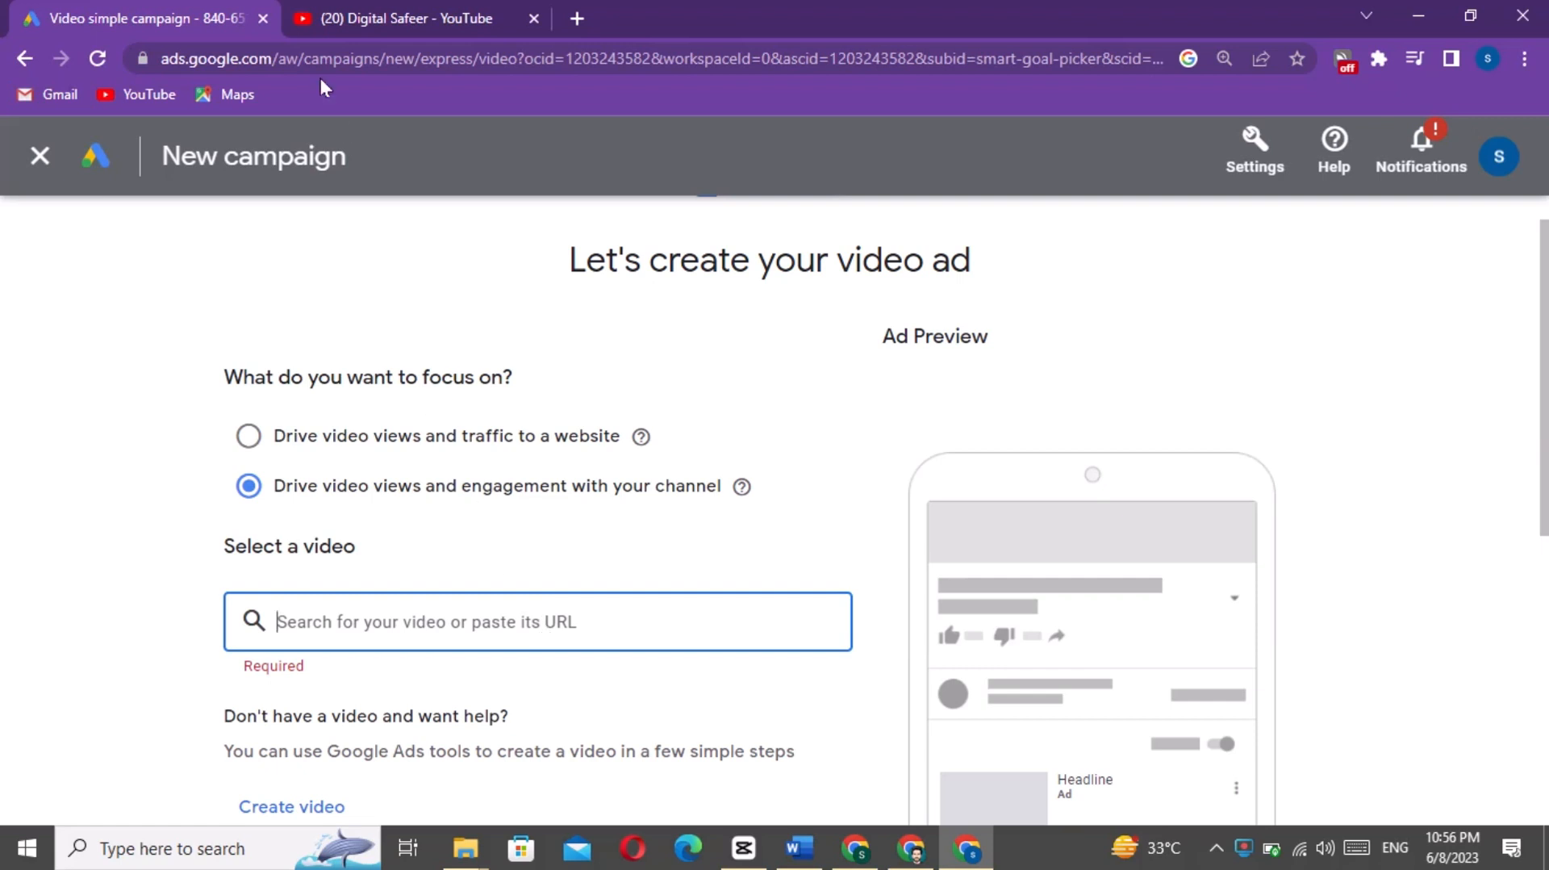
pyautogui.click(382, 12)
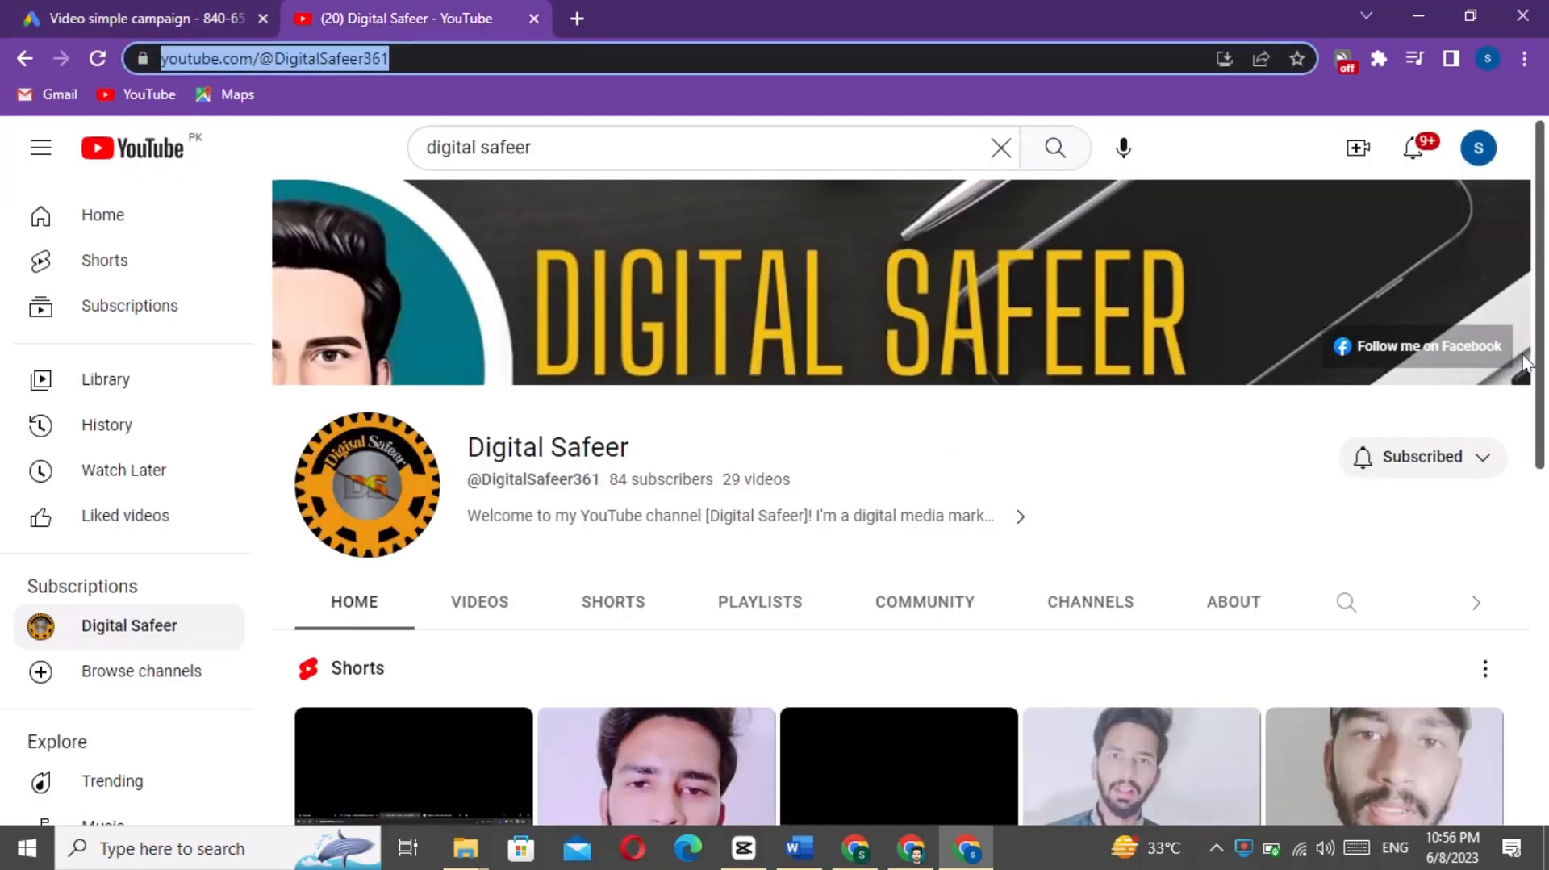
pyautogui.moveTo(1538, 359); pyautogui.dragTo(1541, 704)
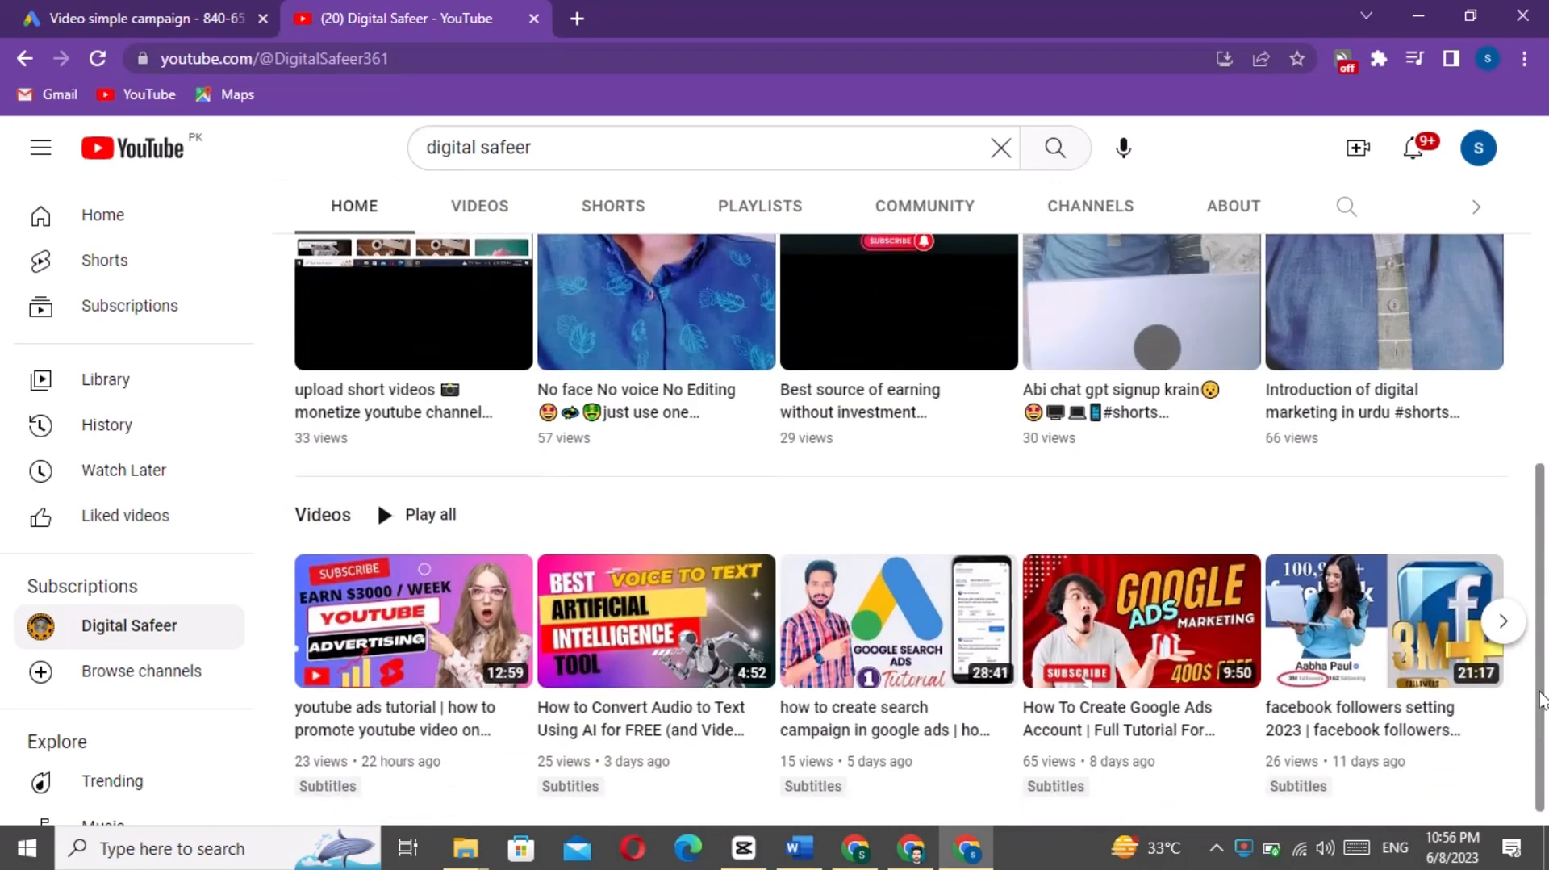
pyautogui.click(392, 625)
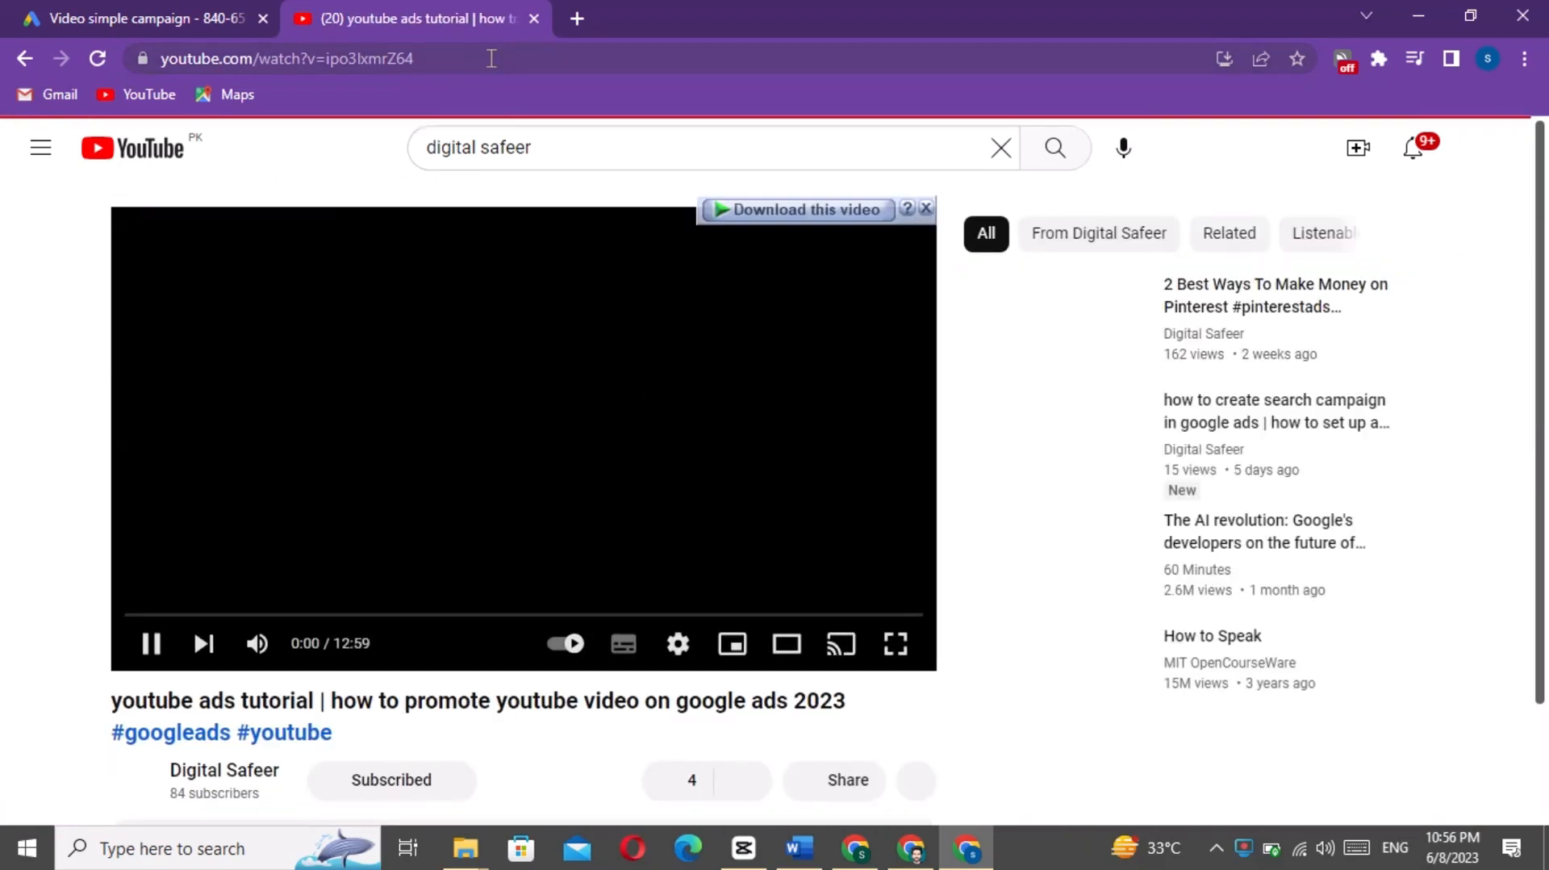
pyautogui.click(491, 59)
pyautogui.hotkey('ctrl', 'c')
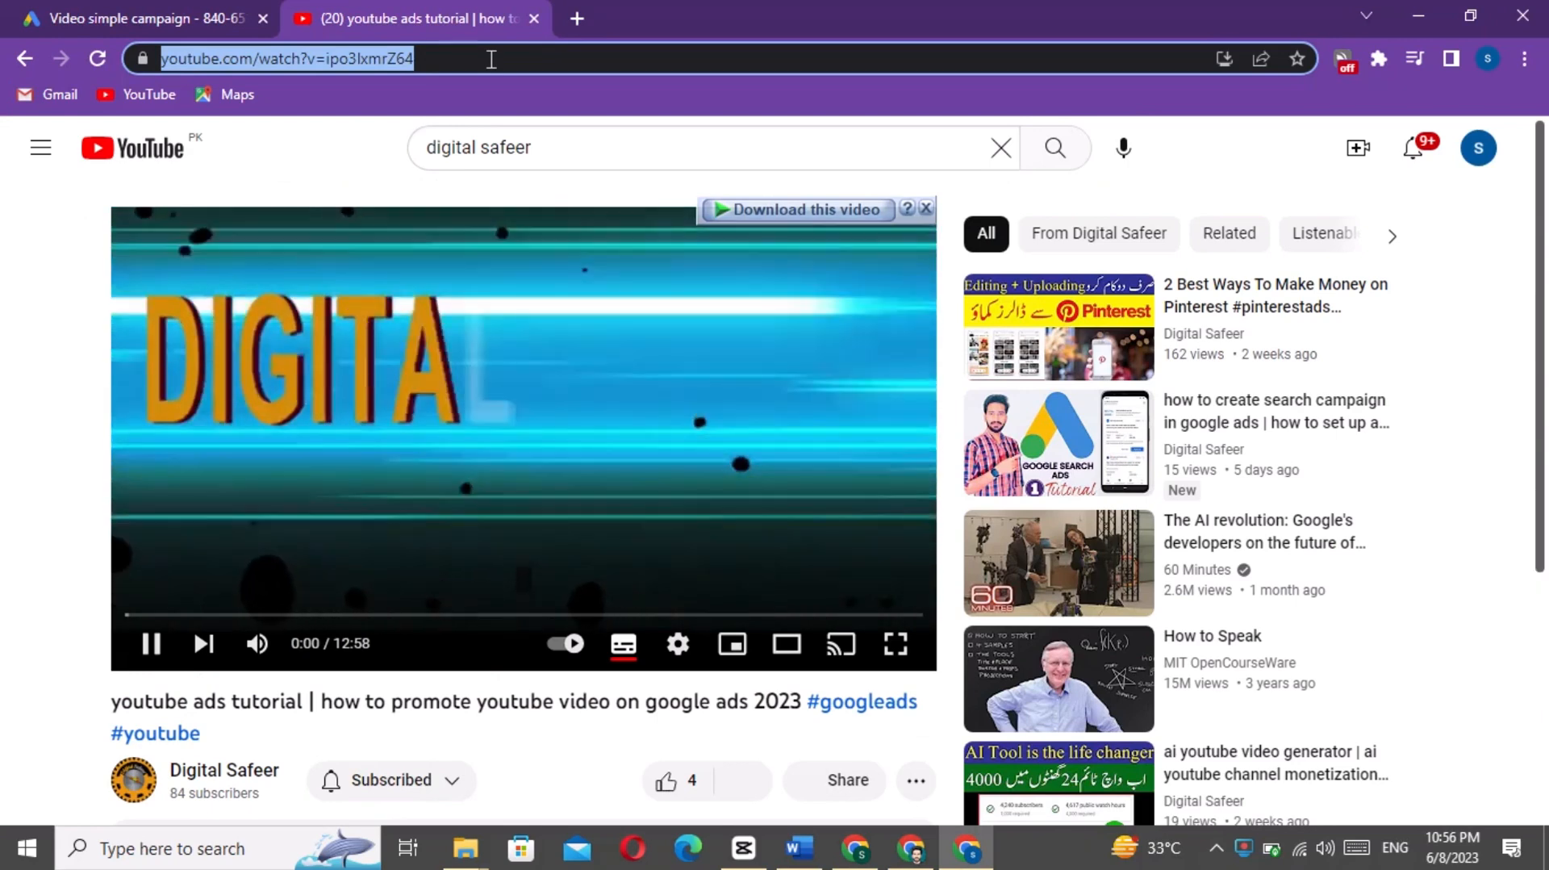
pyautogui.click(492, 280)
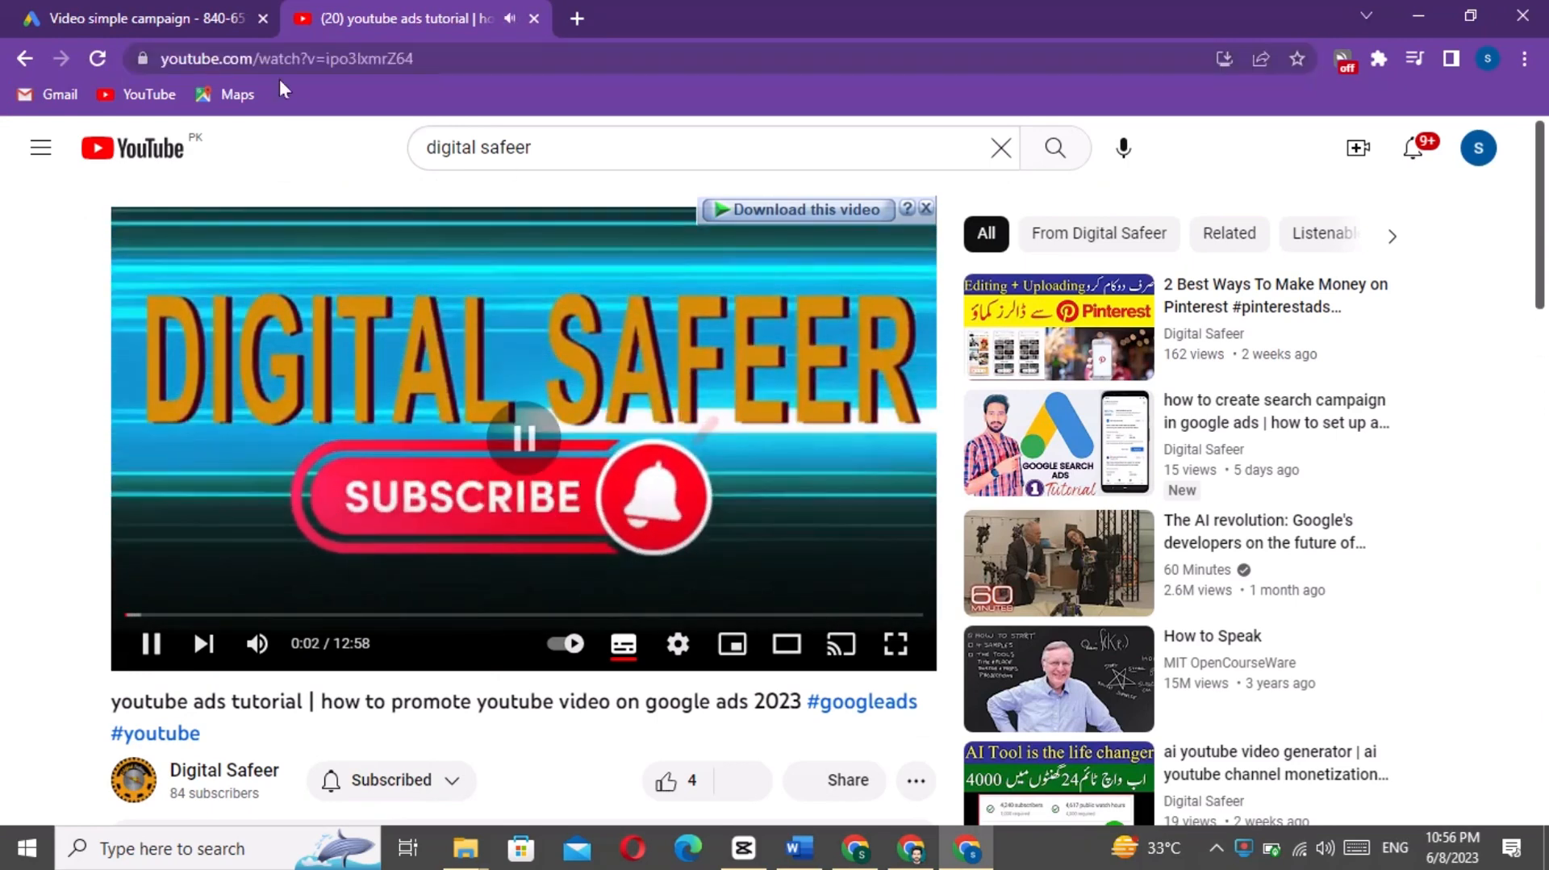
pyautogui.click(164, 3)
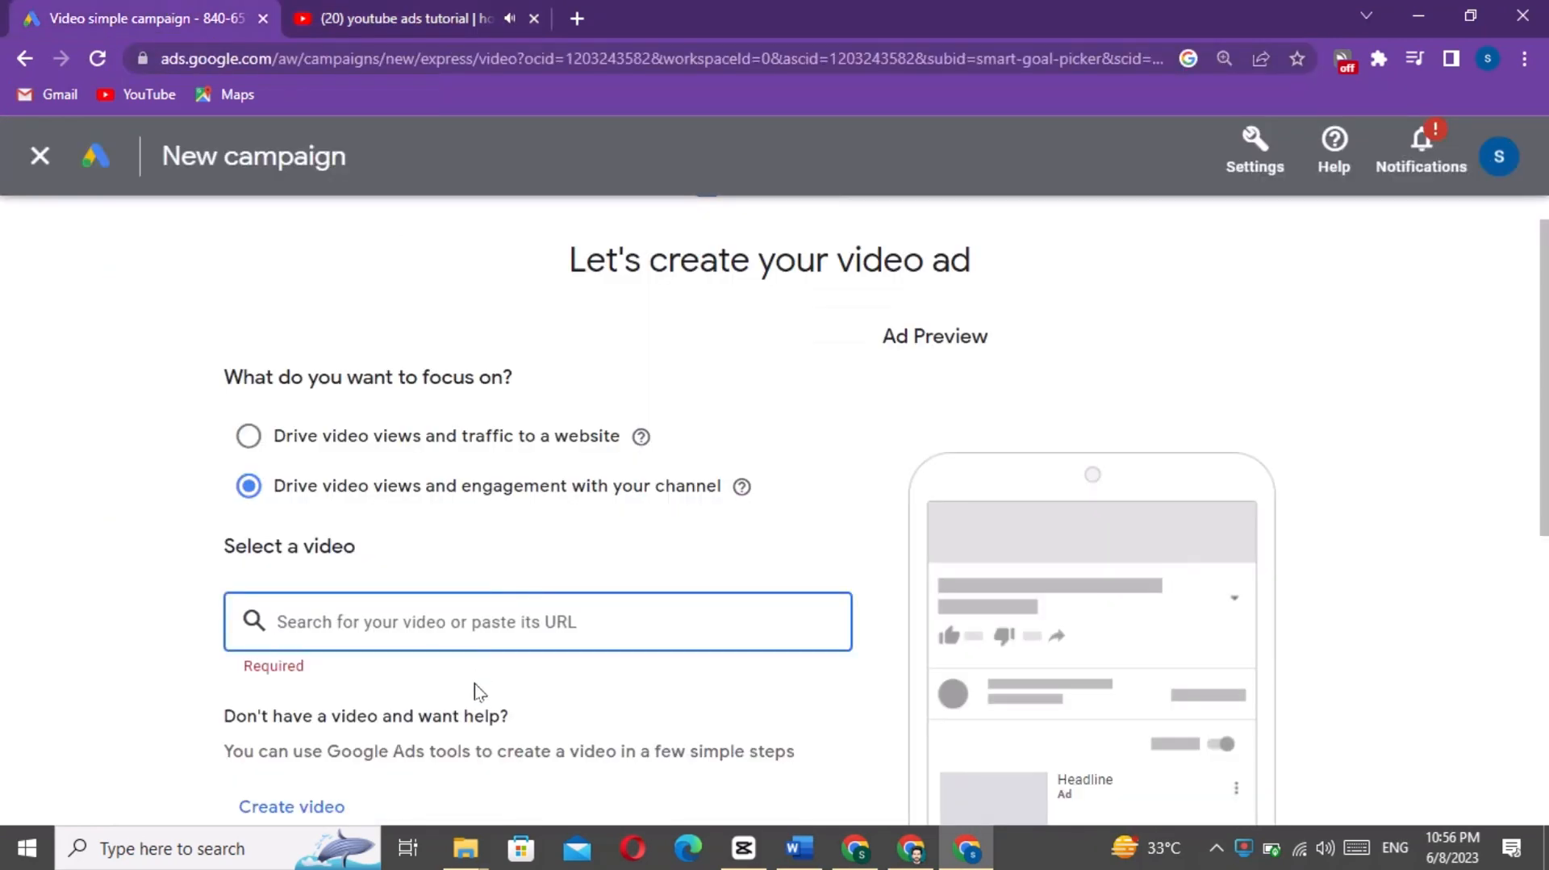
pyautogui.hotkey('ctrl', 'v')
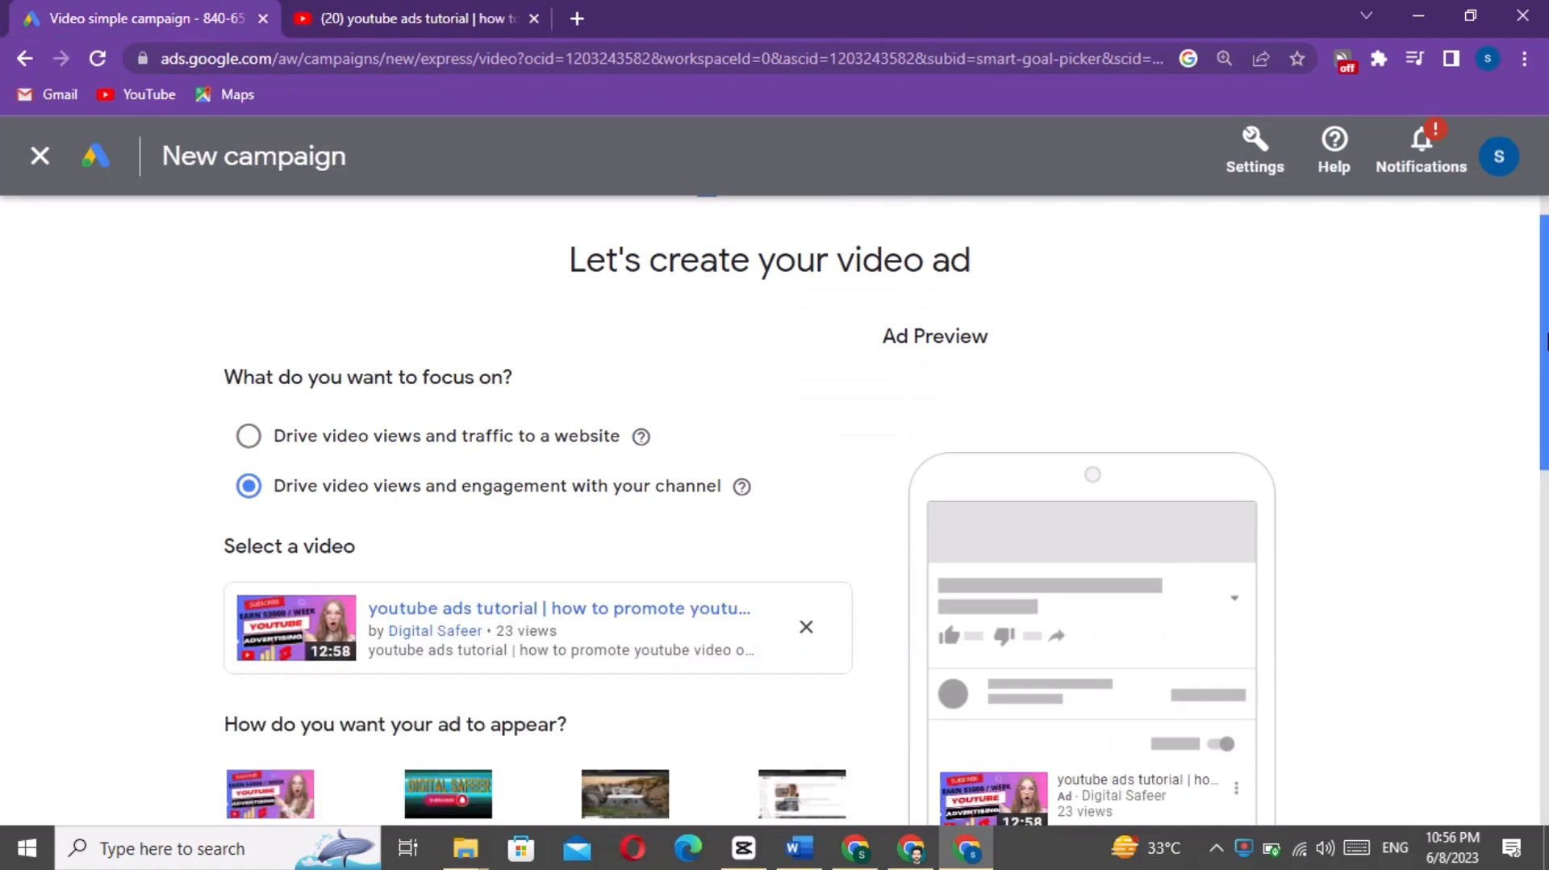
# Step: Enter "digital marketing course availble" as the ad's description line 1
pyautogui.scroll(-2, 605, 316)
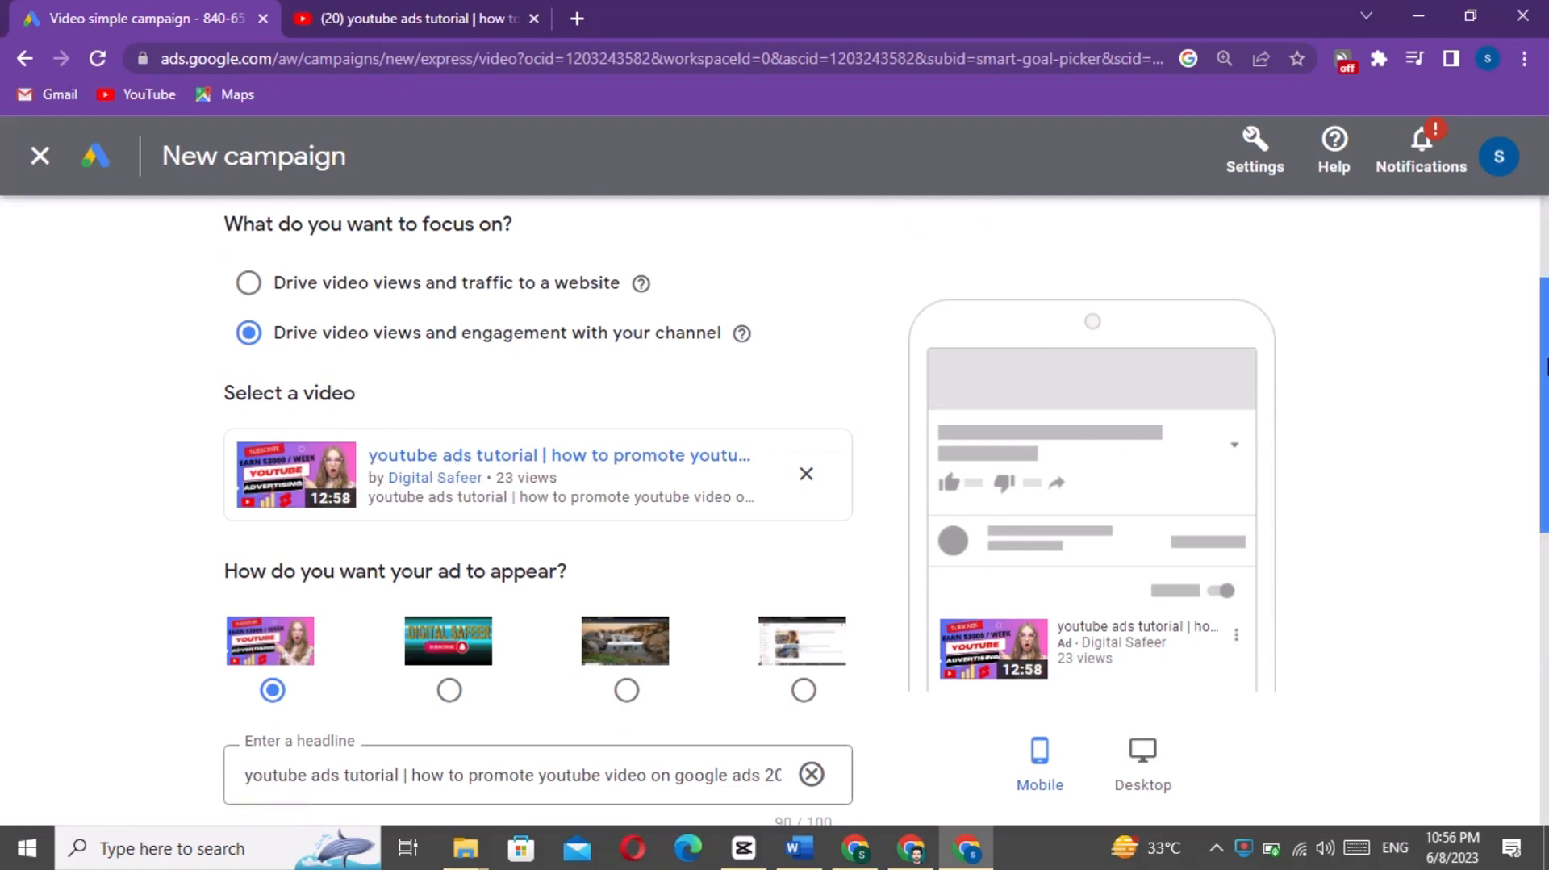
pyautogui.moveTo(1544, 365); pyautogui.dragTo(1544, 500)
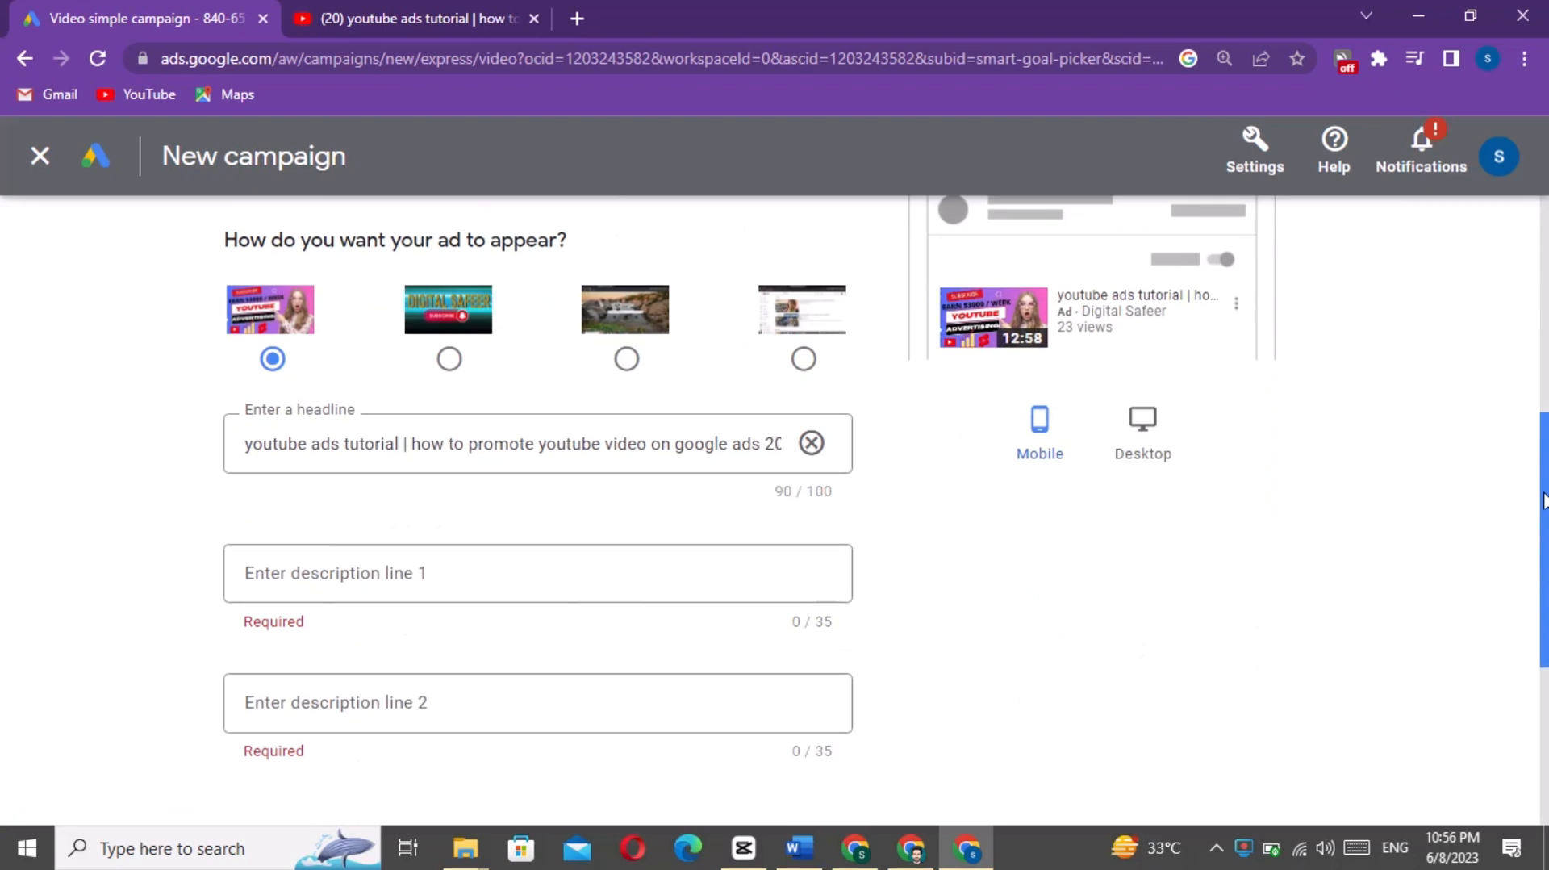
pyautogui.click(471, 581)
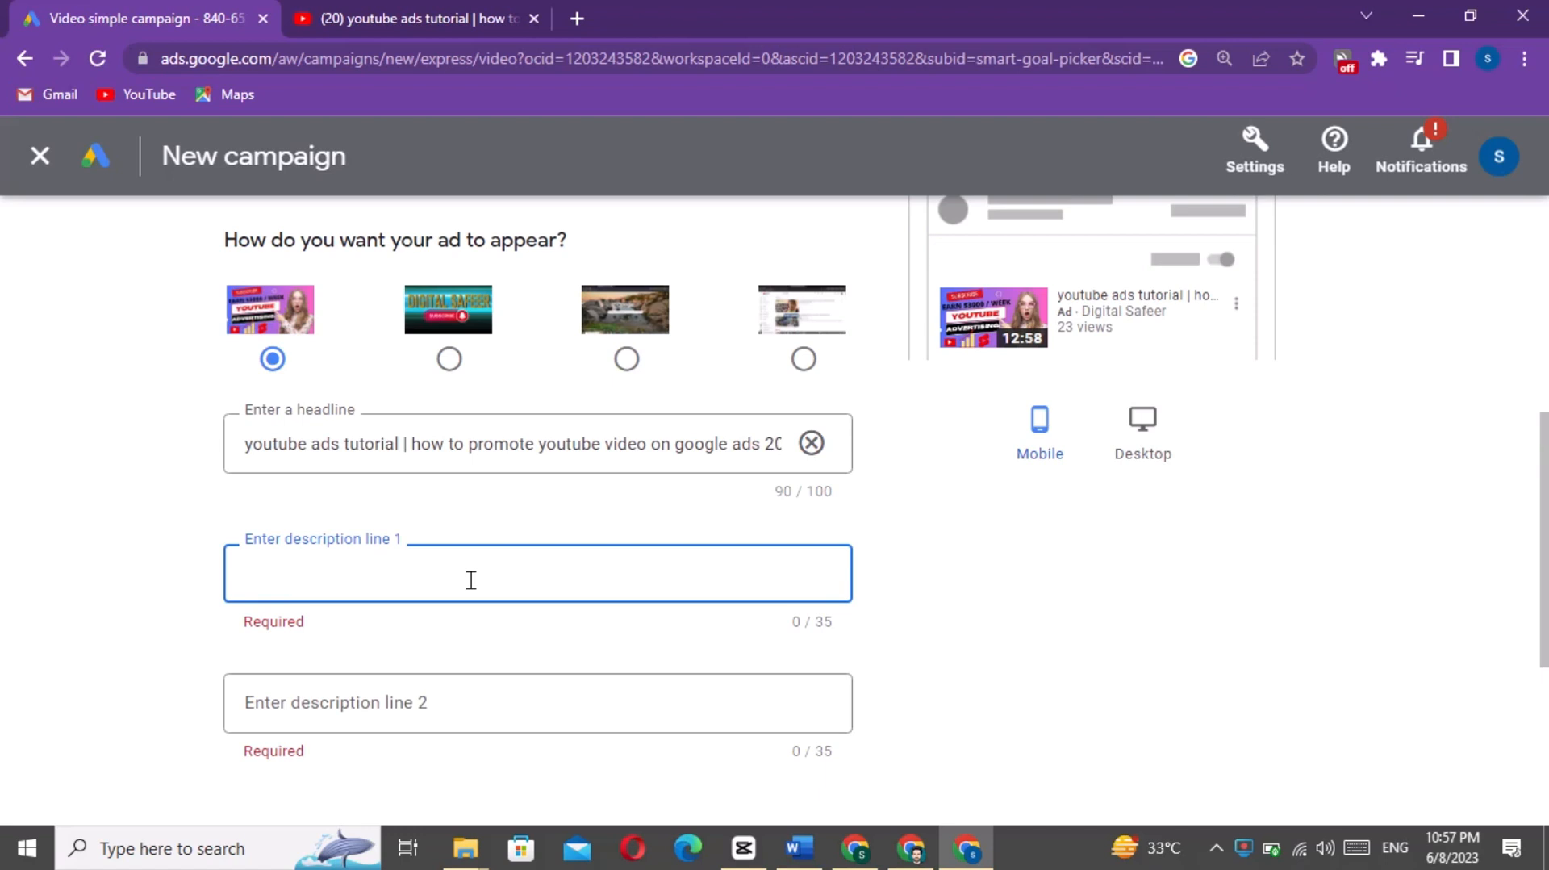
pyautogui.write('d')
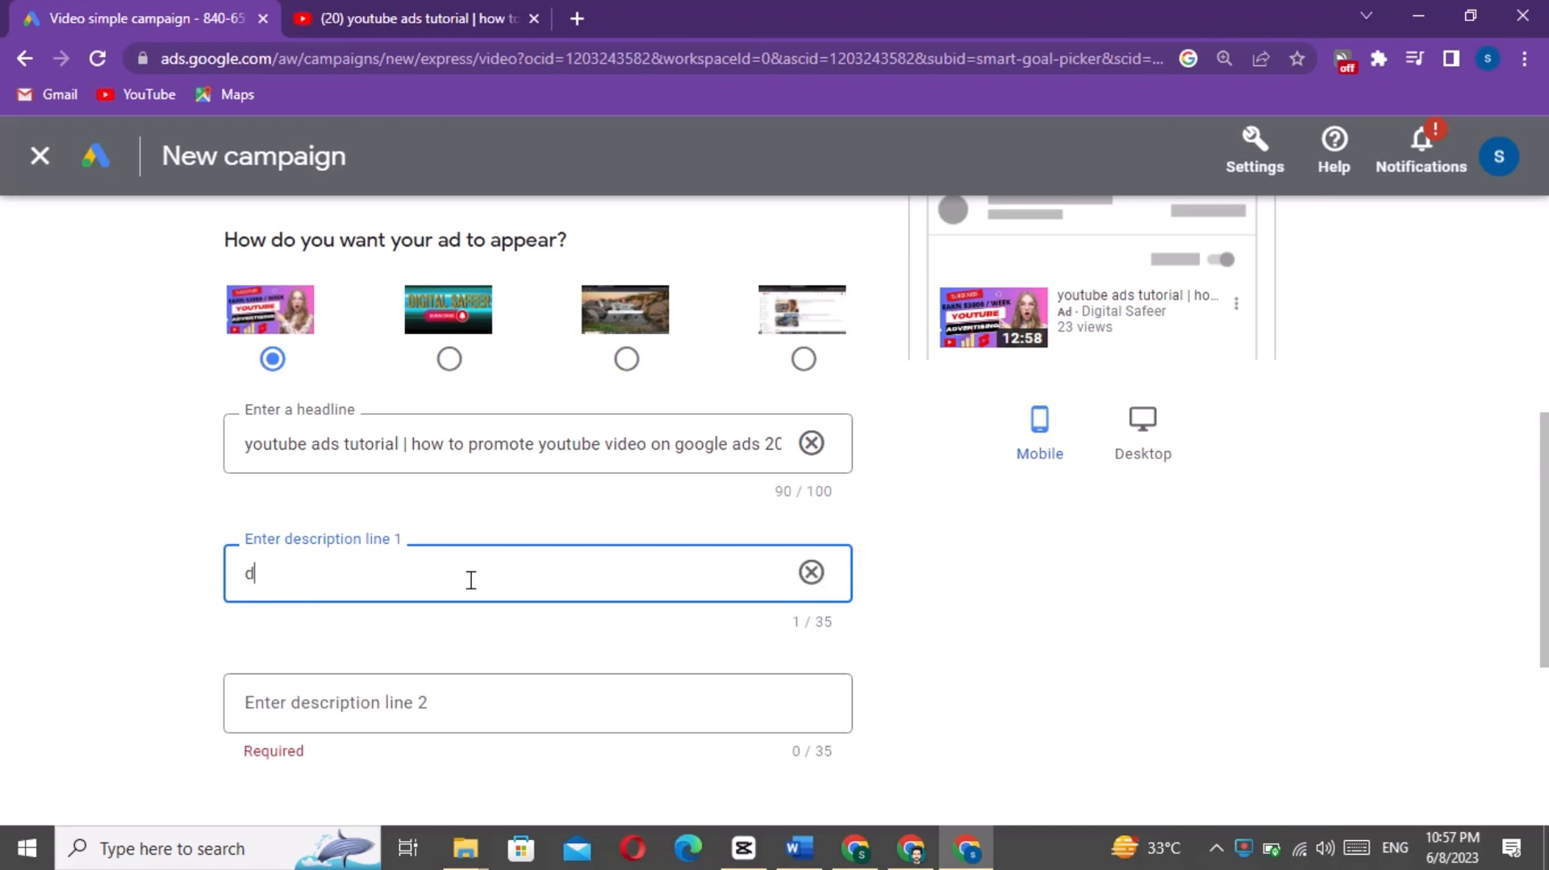
pyautogui.write('igital marketing ')
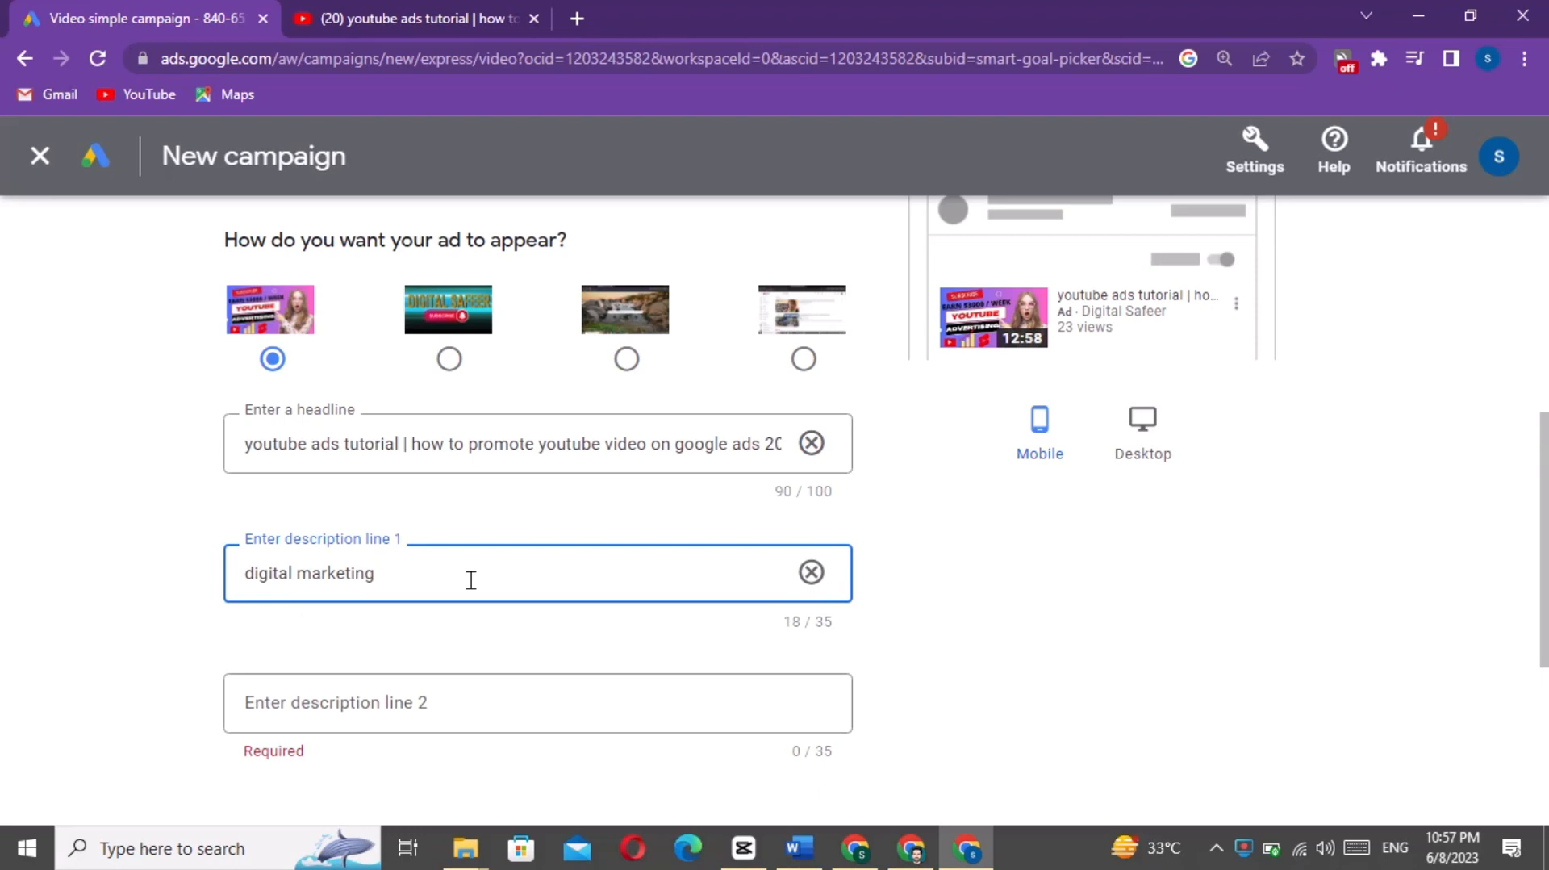
pyautogui.write('course availble my y')
pyautogui.press('BackSpace')
pyautogui.press('BackSpace')
pyautogui.press('BackSpace')
pyautogui.press('BackSpace')
pyautogui.press('BackSpace')
# Step: Enter "watch now" as the ad's description line 2 and continue to the customer locations and languages
pyautogui.click(385, 709)
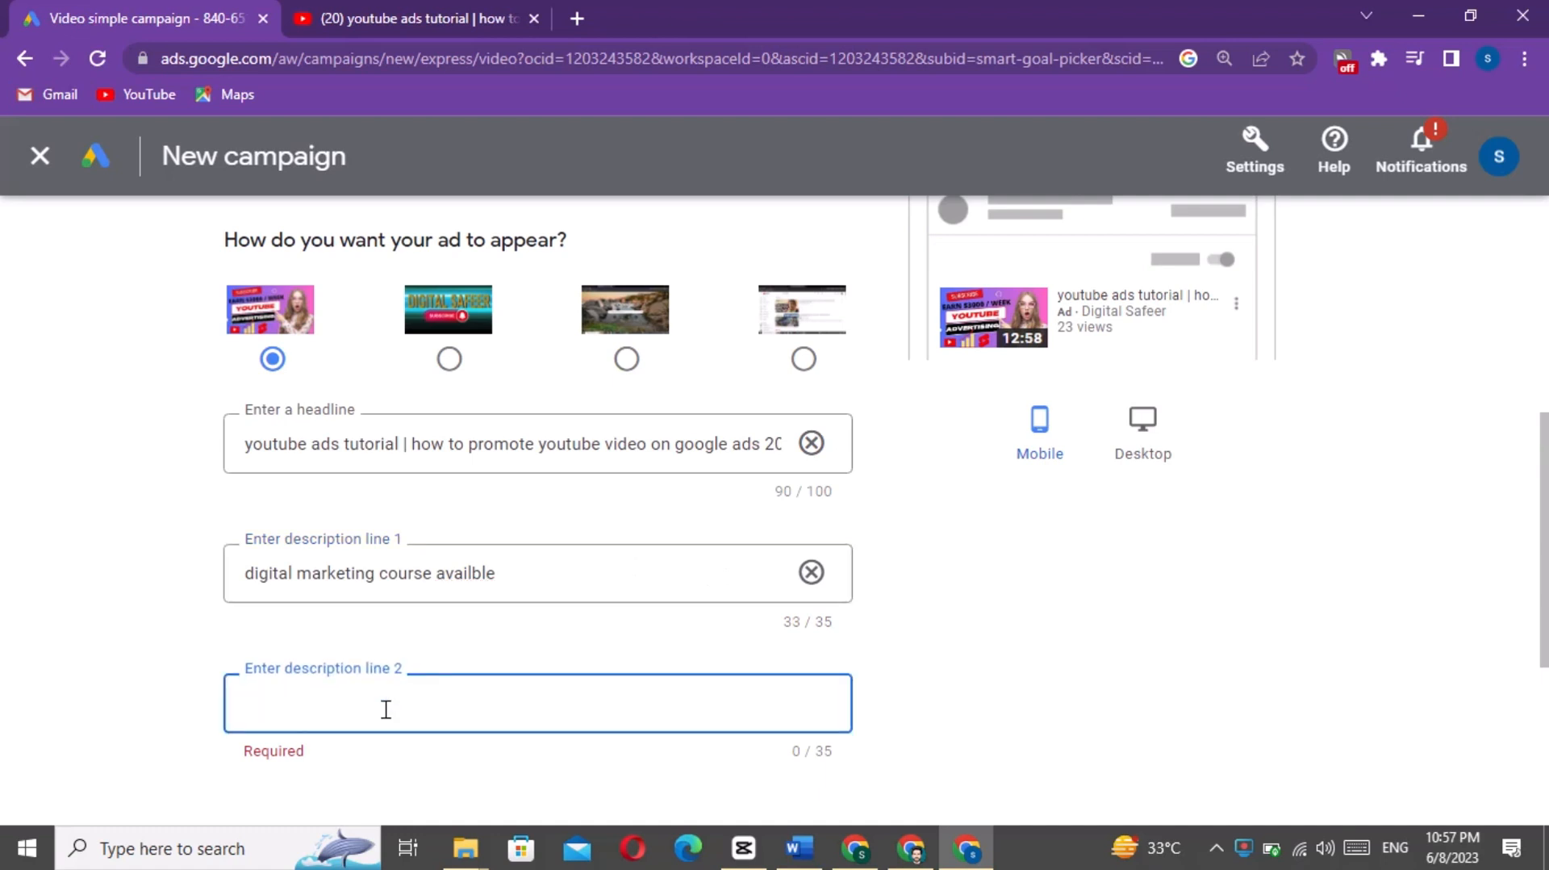
pyautogui.write('watc')
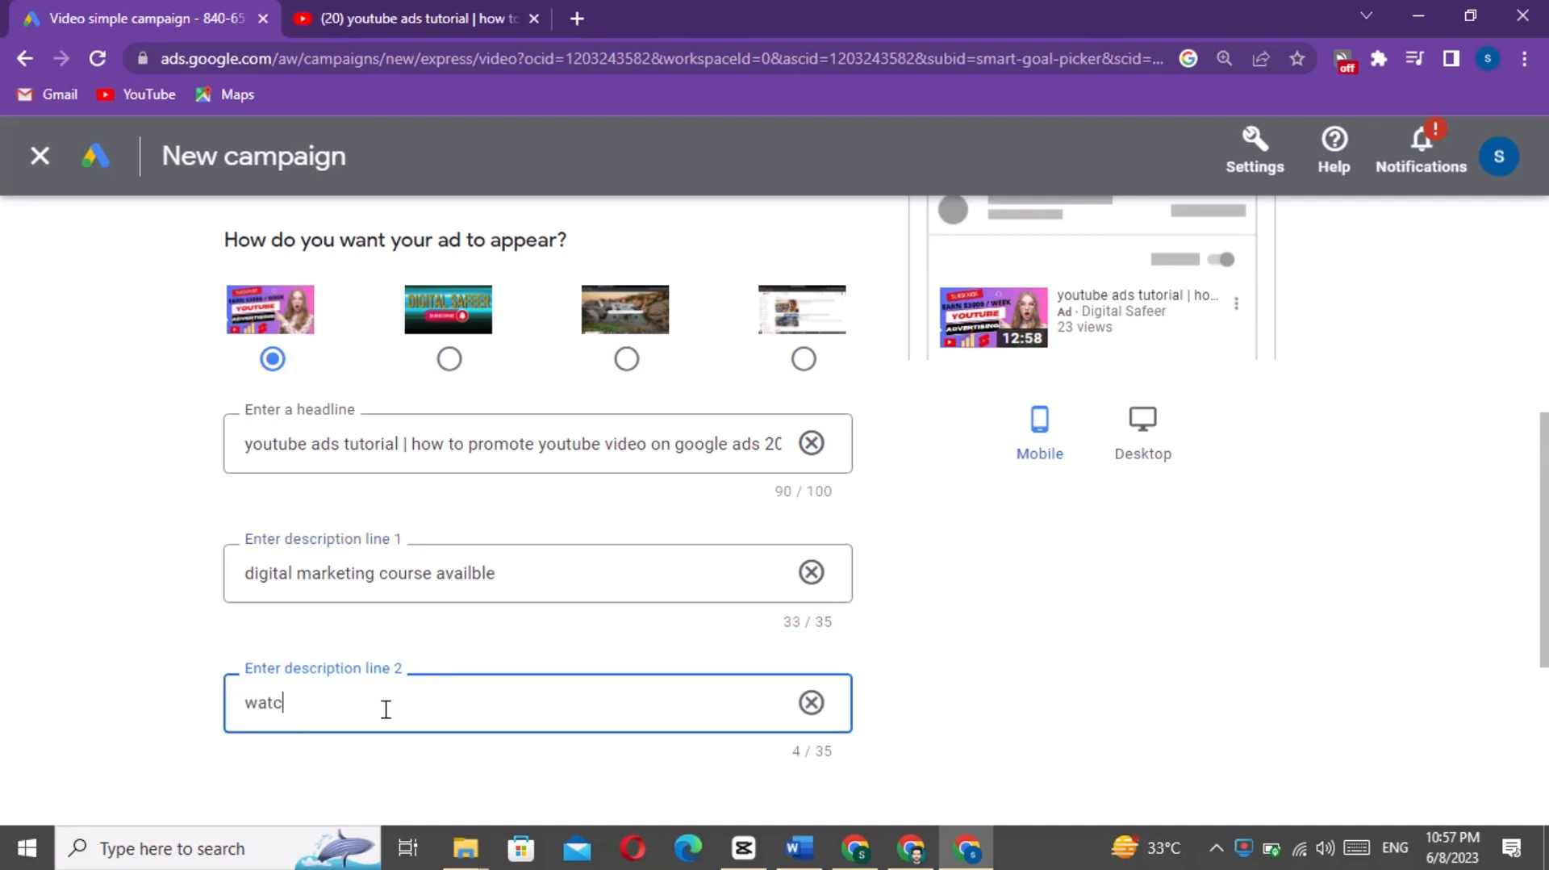
pyautogui.write('h now')
pyautogui.scroll(-3, 1545, 440)
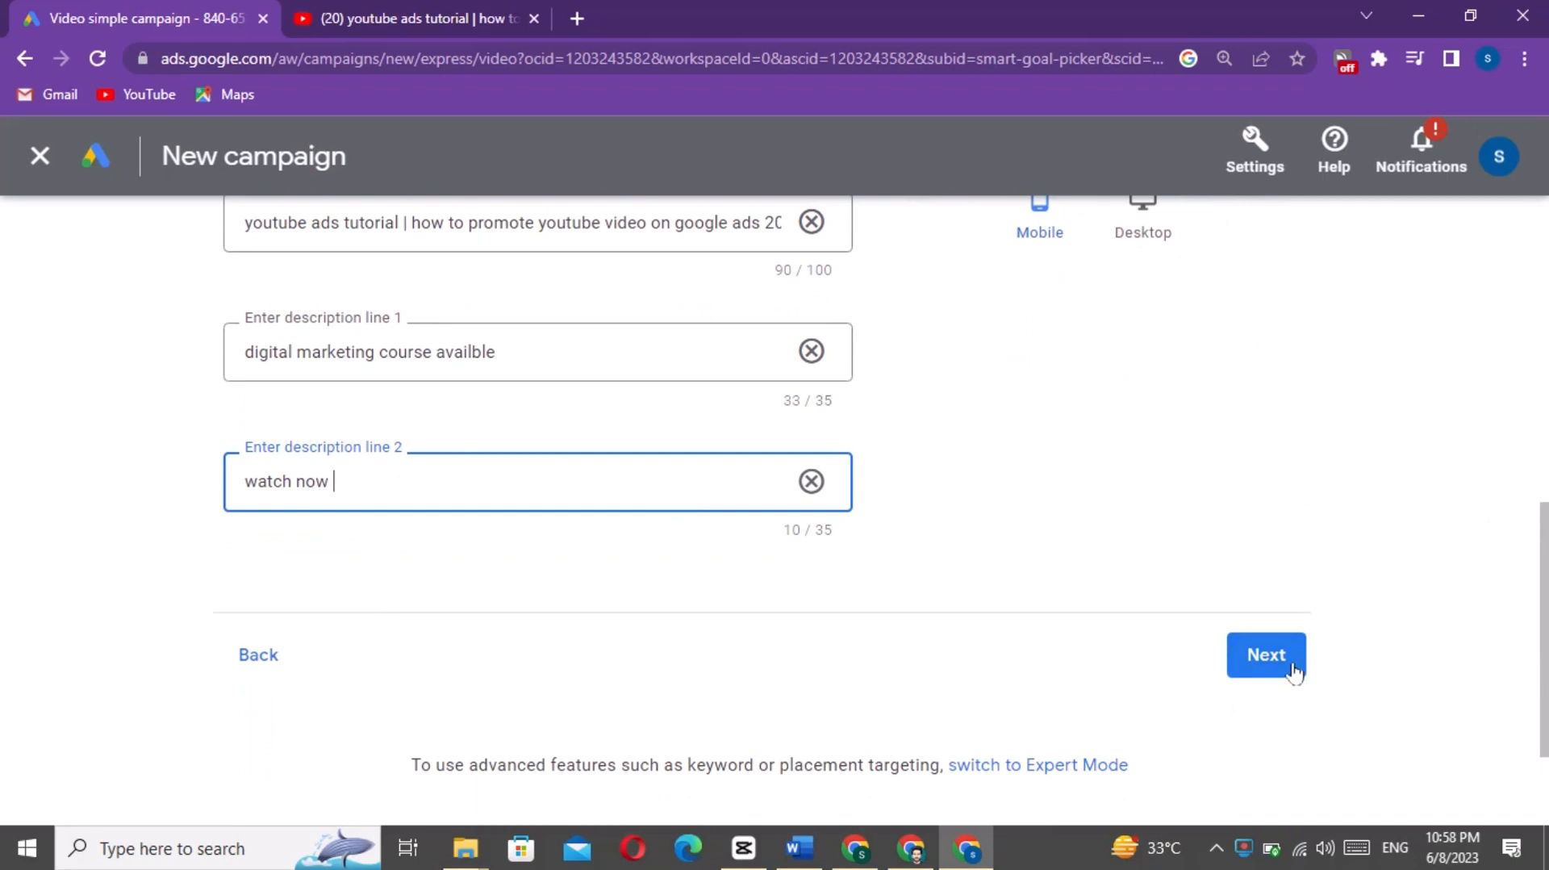
pyautogui.click(1265, 656)
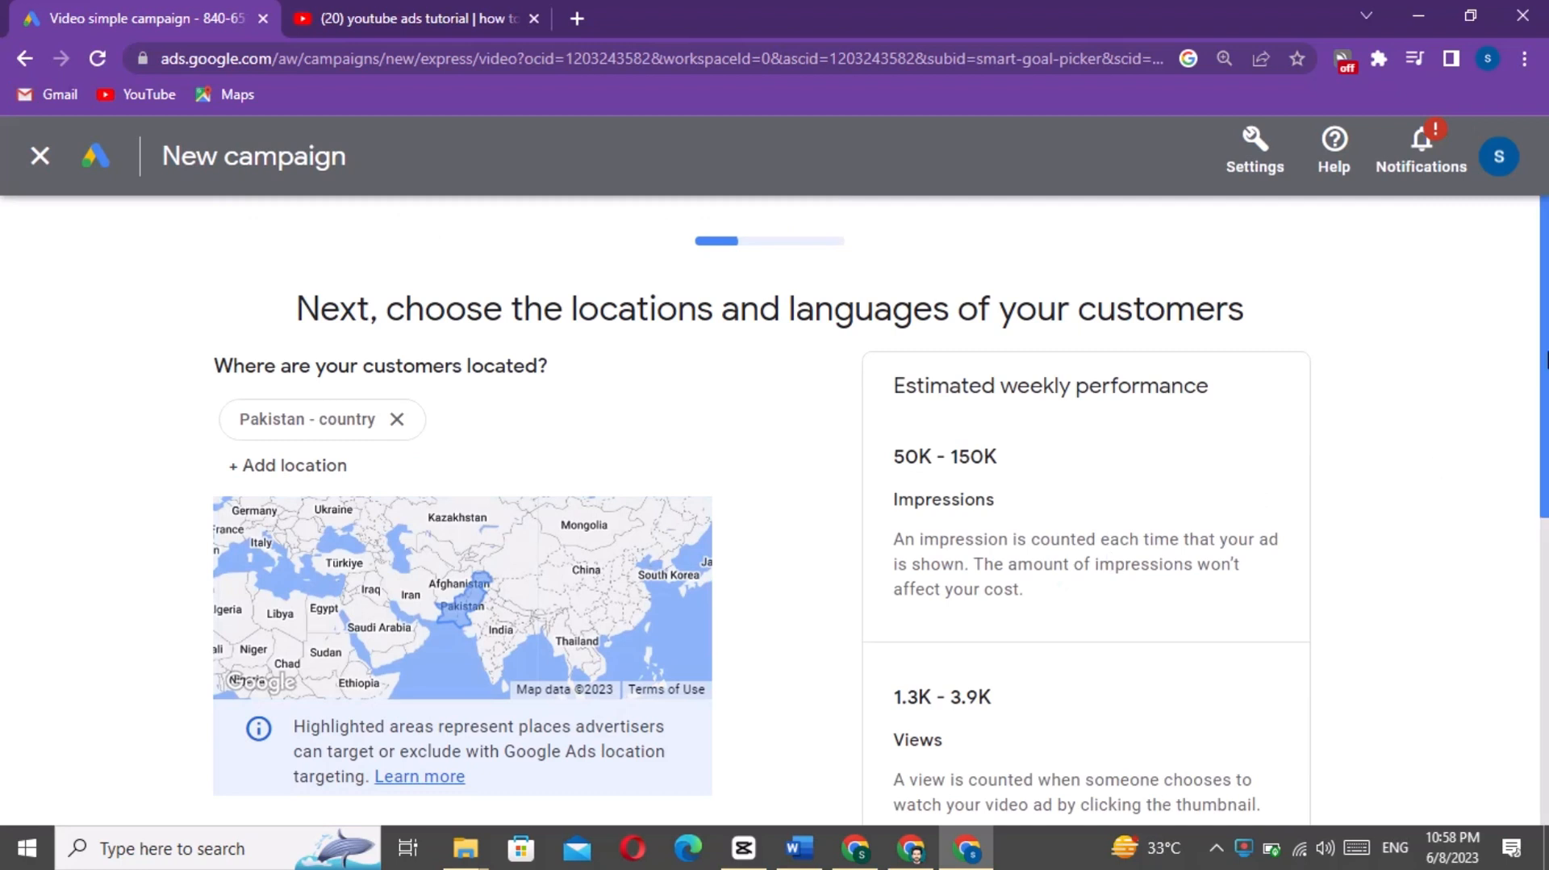
# Step: Add Urdu to the customers' languages and continue to the gender, age and parental status targeting
pyautogui.moveTo(1547, 360); pyautogui.dragTo(1544, 396)
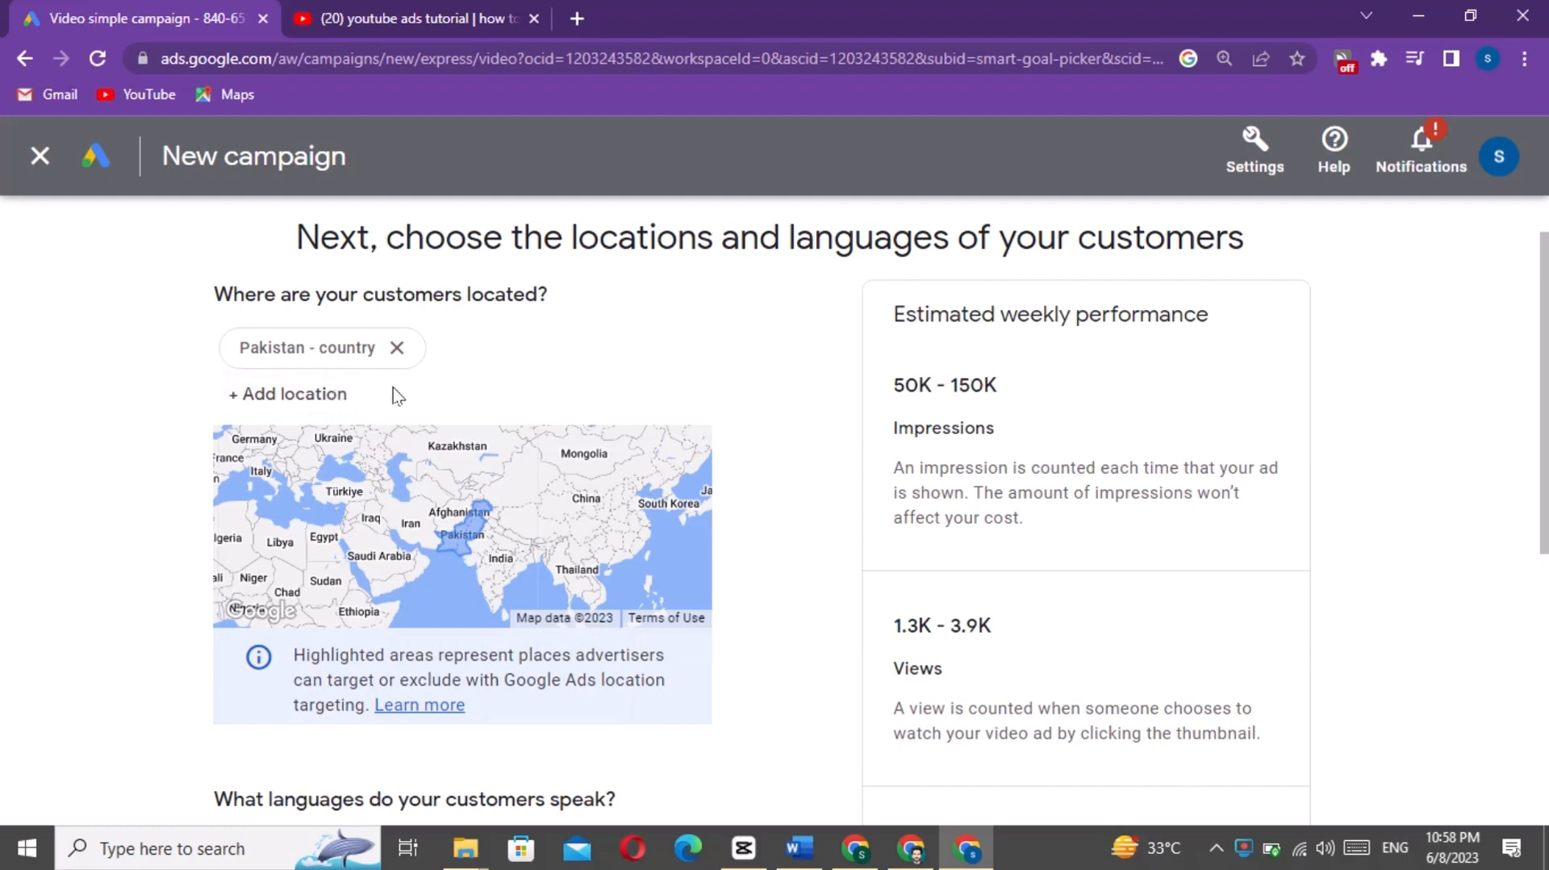
pyautogui.scroll(-1, 1545, 415)
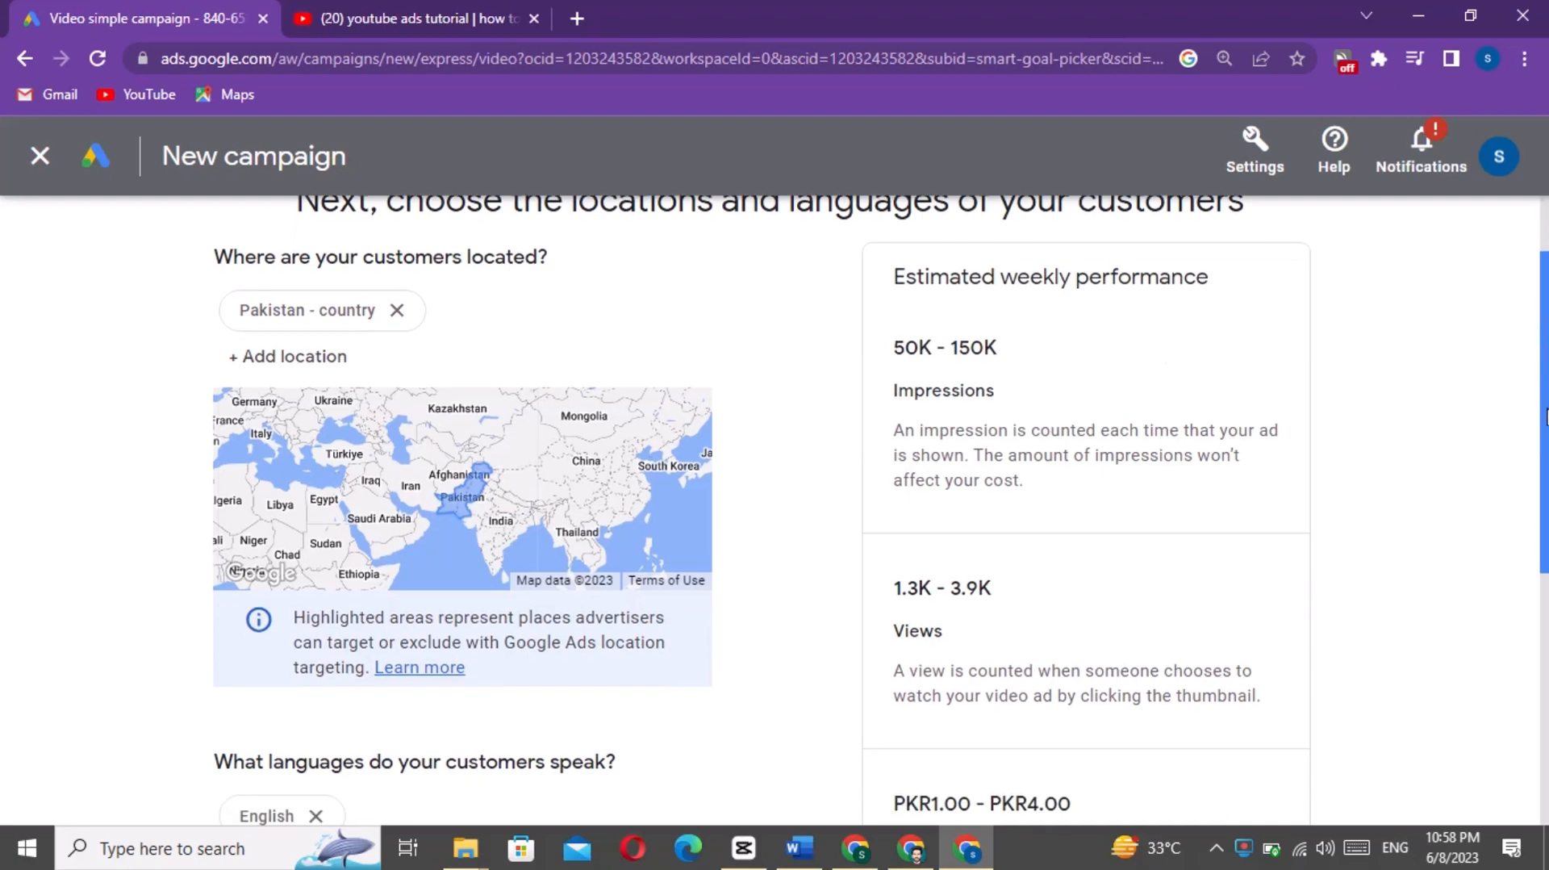
pyautogui.scroll(-3, 1544, 415)
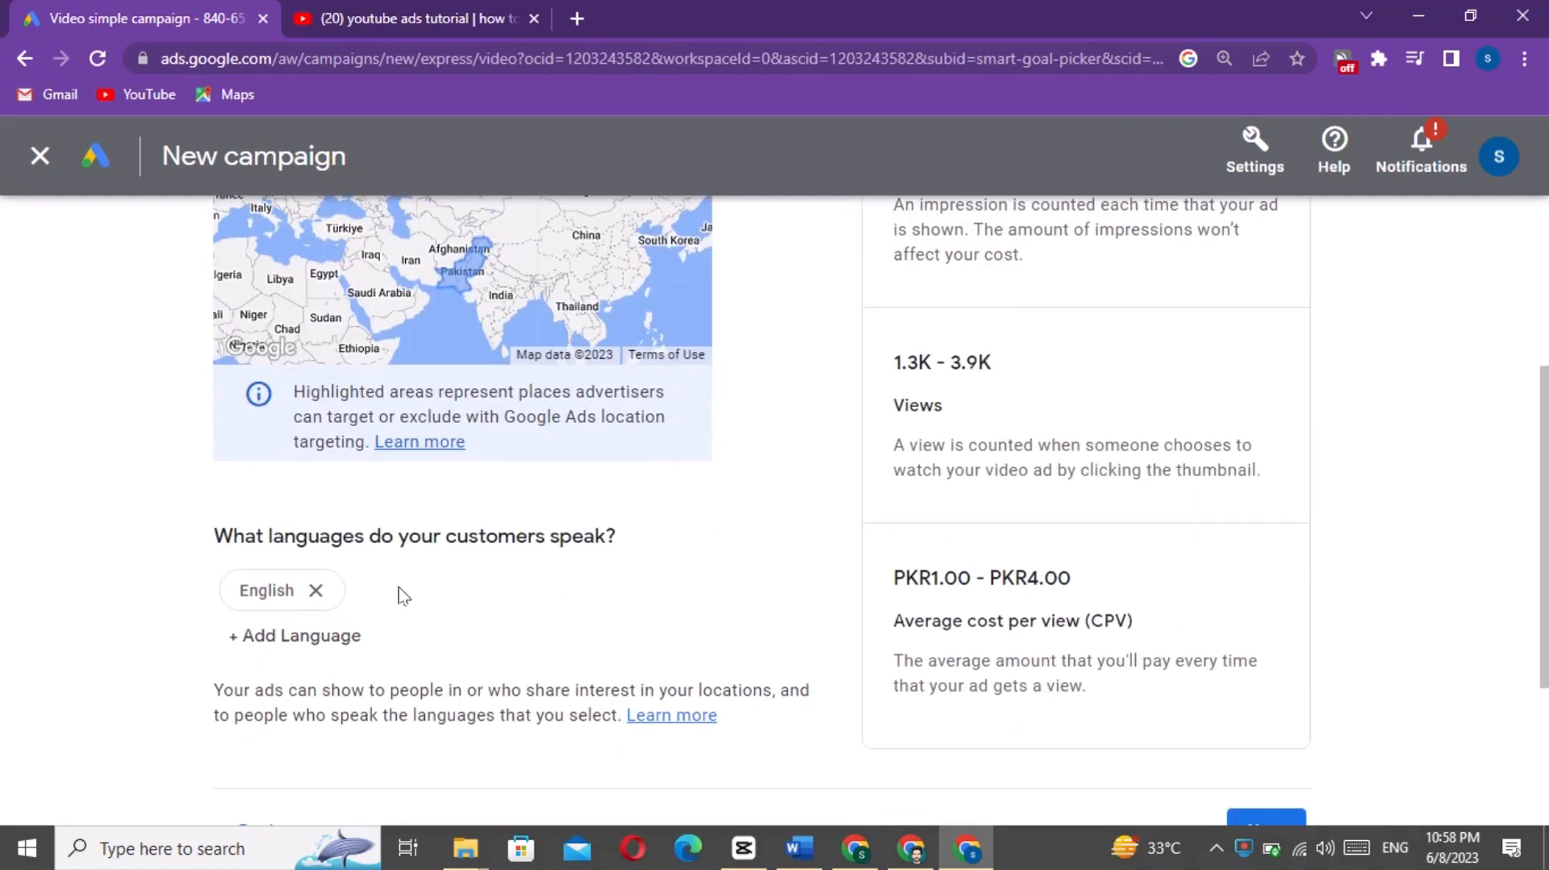
pyautogui.click(339, 644)
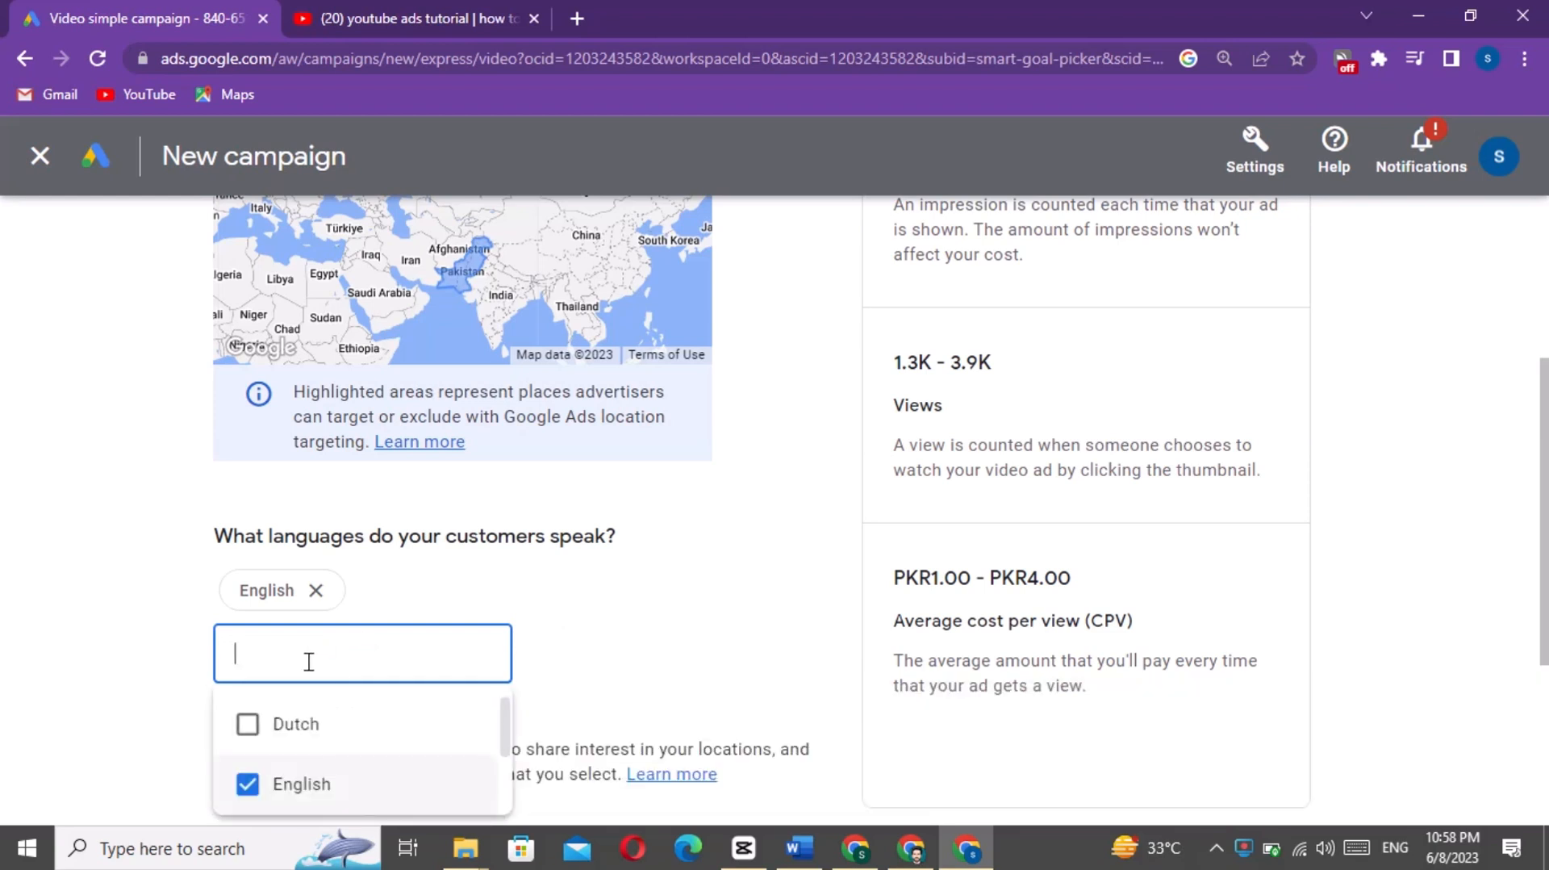
pyautogui.write('urdu')
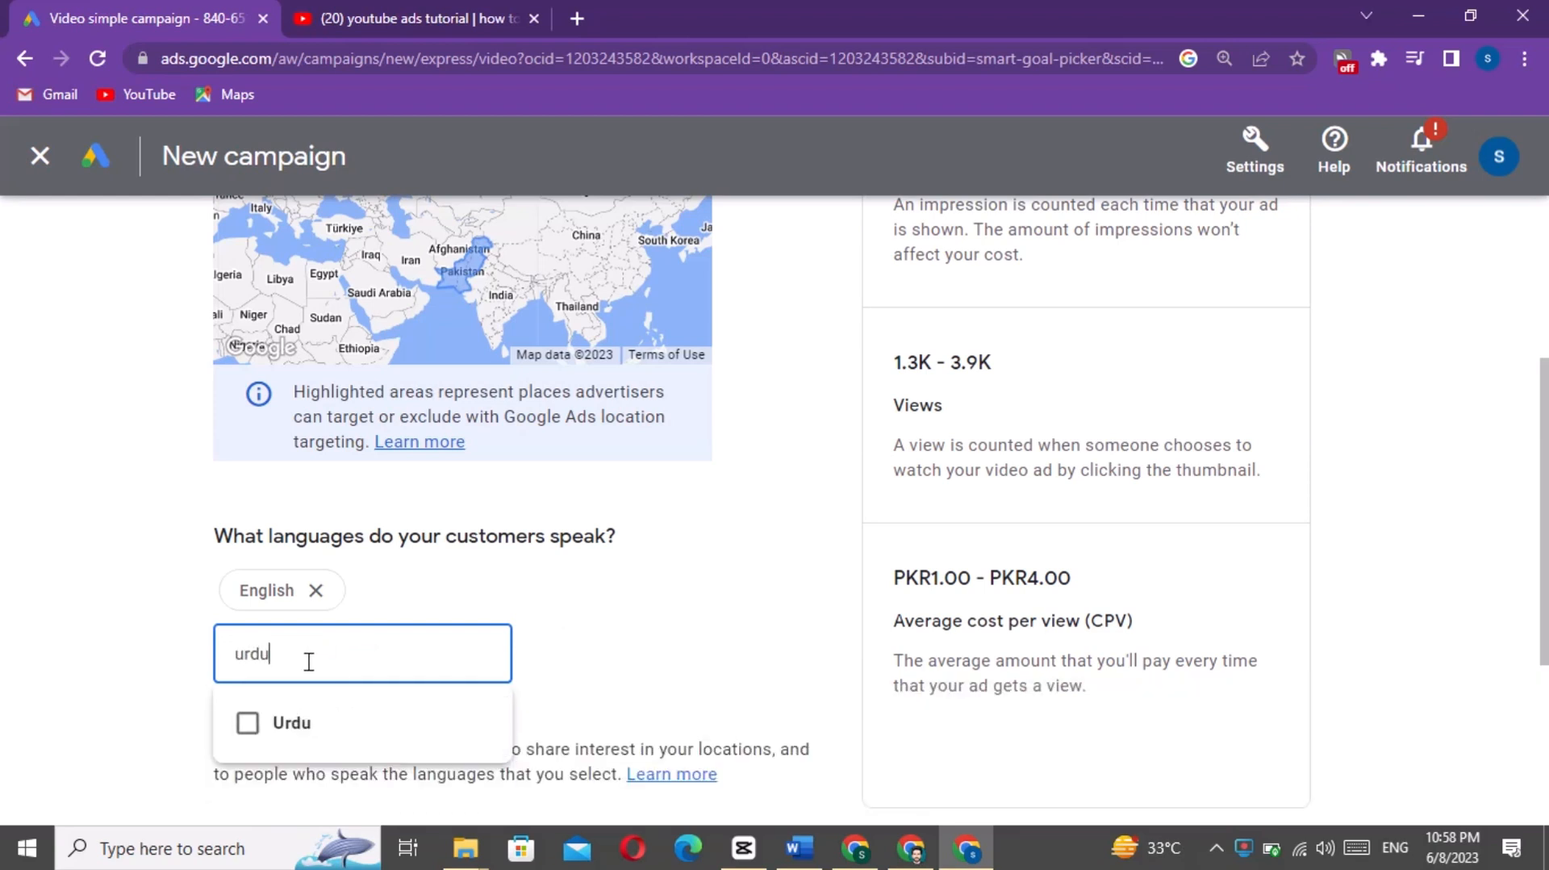
pyautogui.click(248, 724)
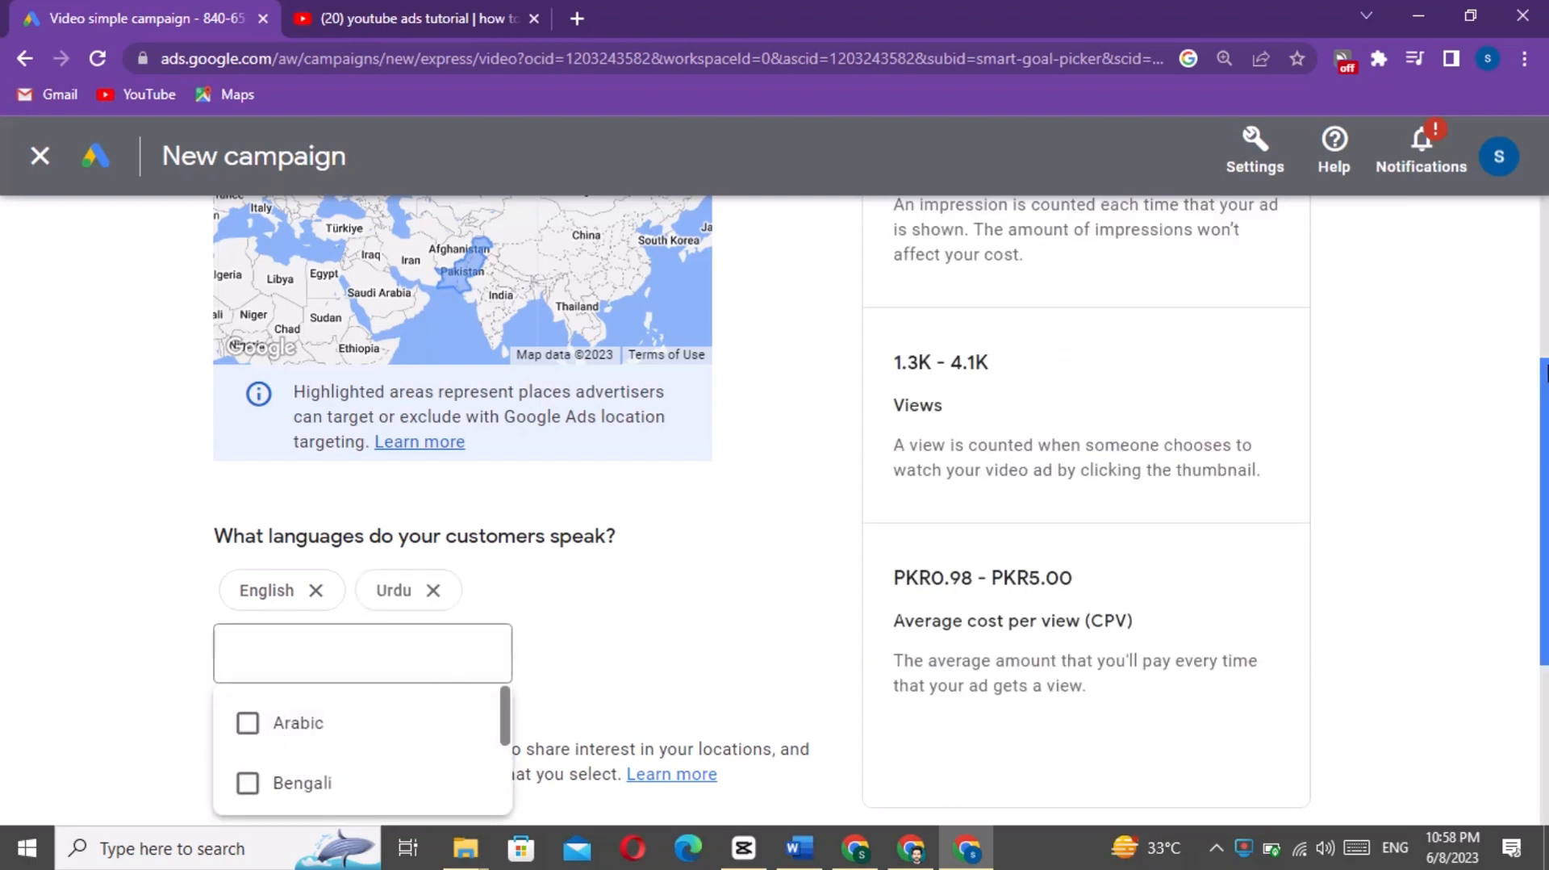
pyautogui.moveTo(1546, 382); pyautogui.dragTo(1363, 533)
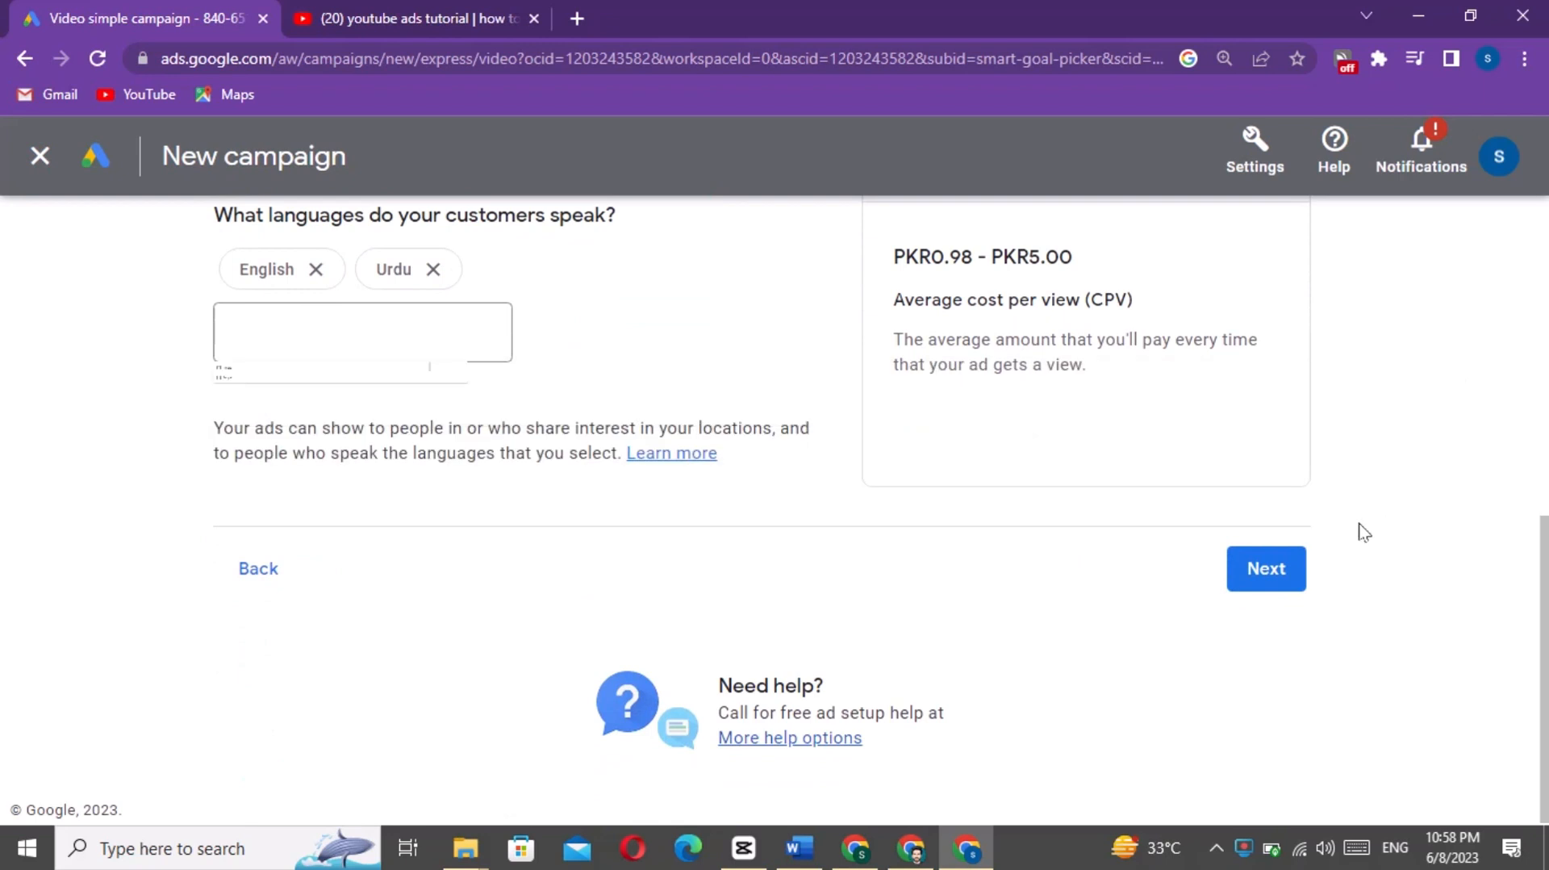
pyautogui.click(1285, 565)
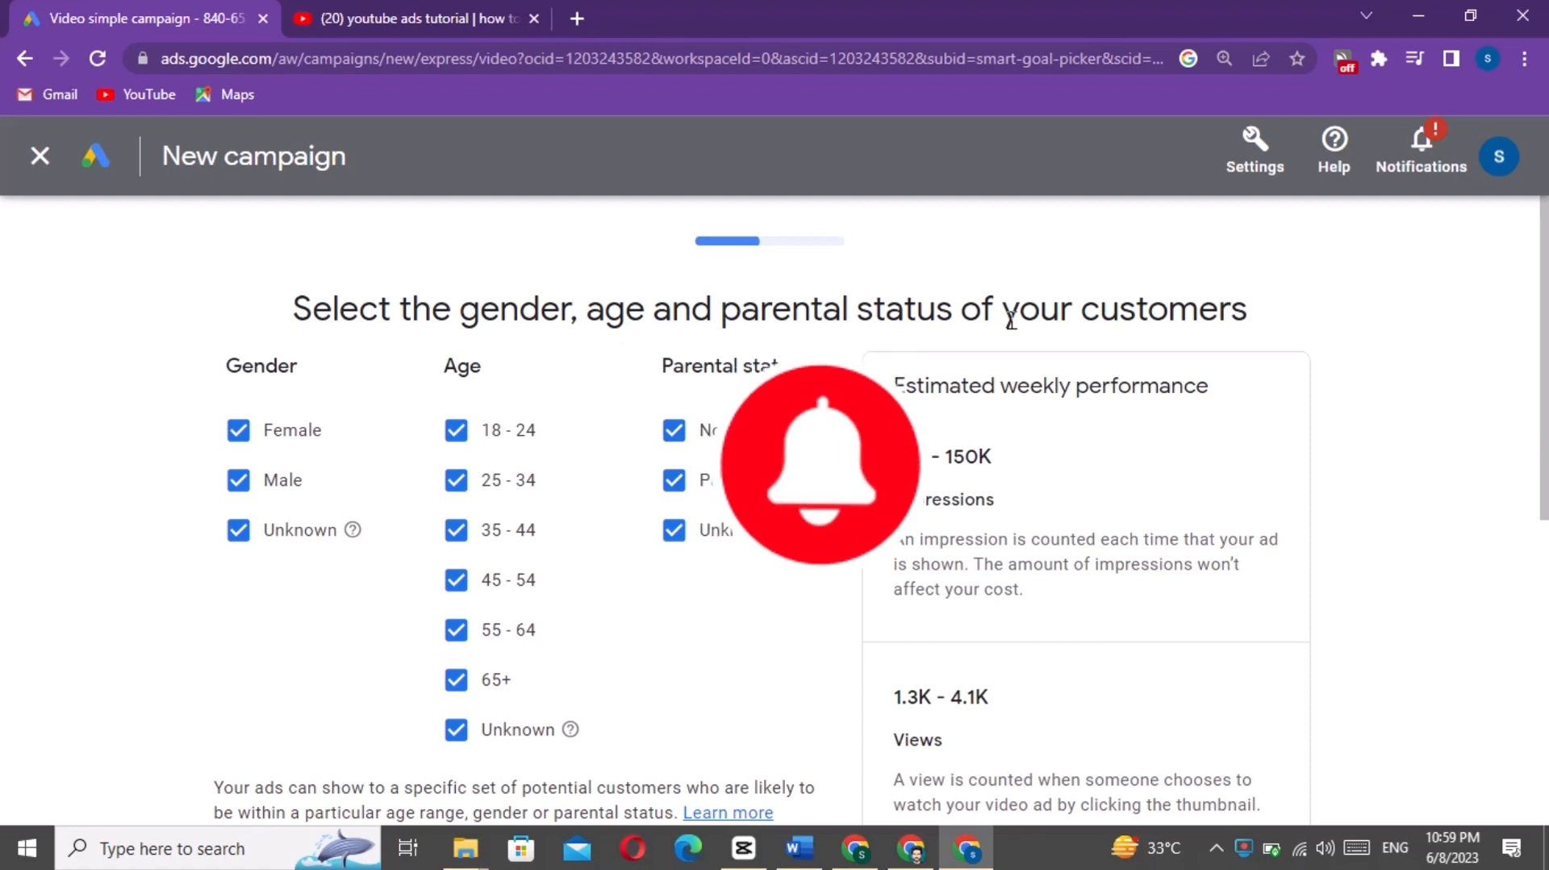
# Step: Exclude Unknown gender, the ages 55 - 64, 65+ and Unknown, and Unknown parental status, and continue to the interests
pyautogui.click(235, 539)
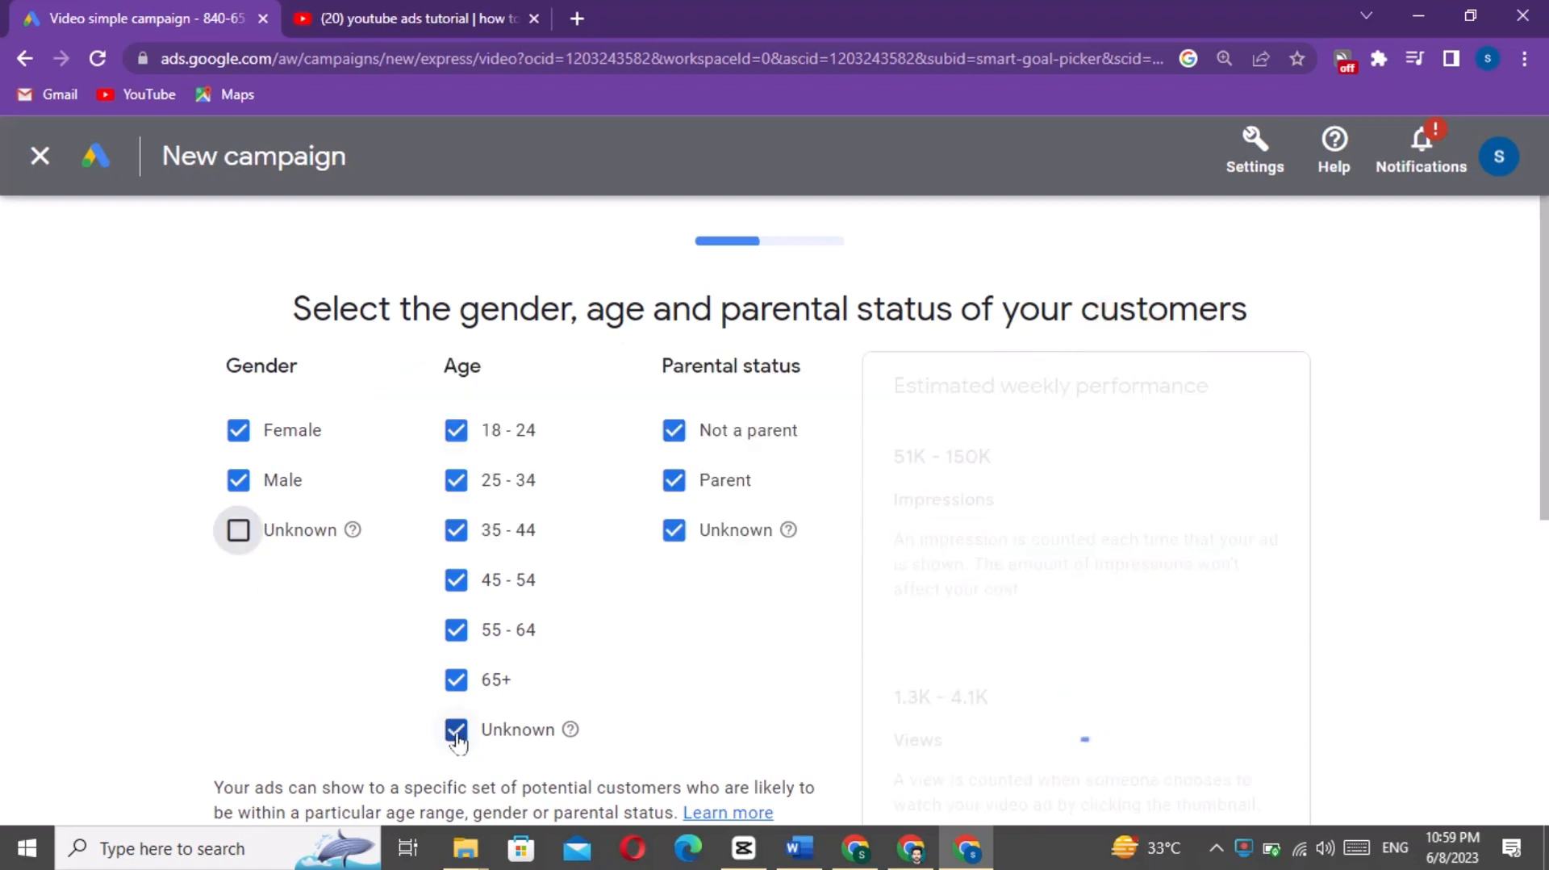
pyautogui.click(456, 736)
pyautogui.click(453, 688)
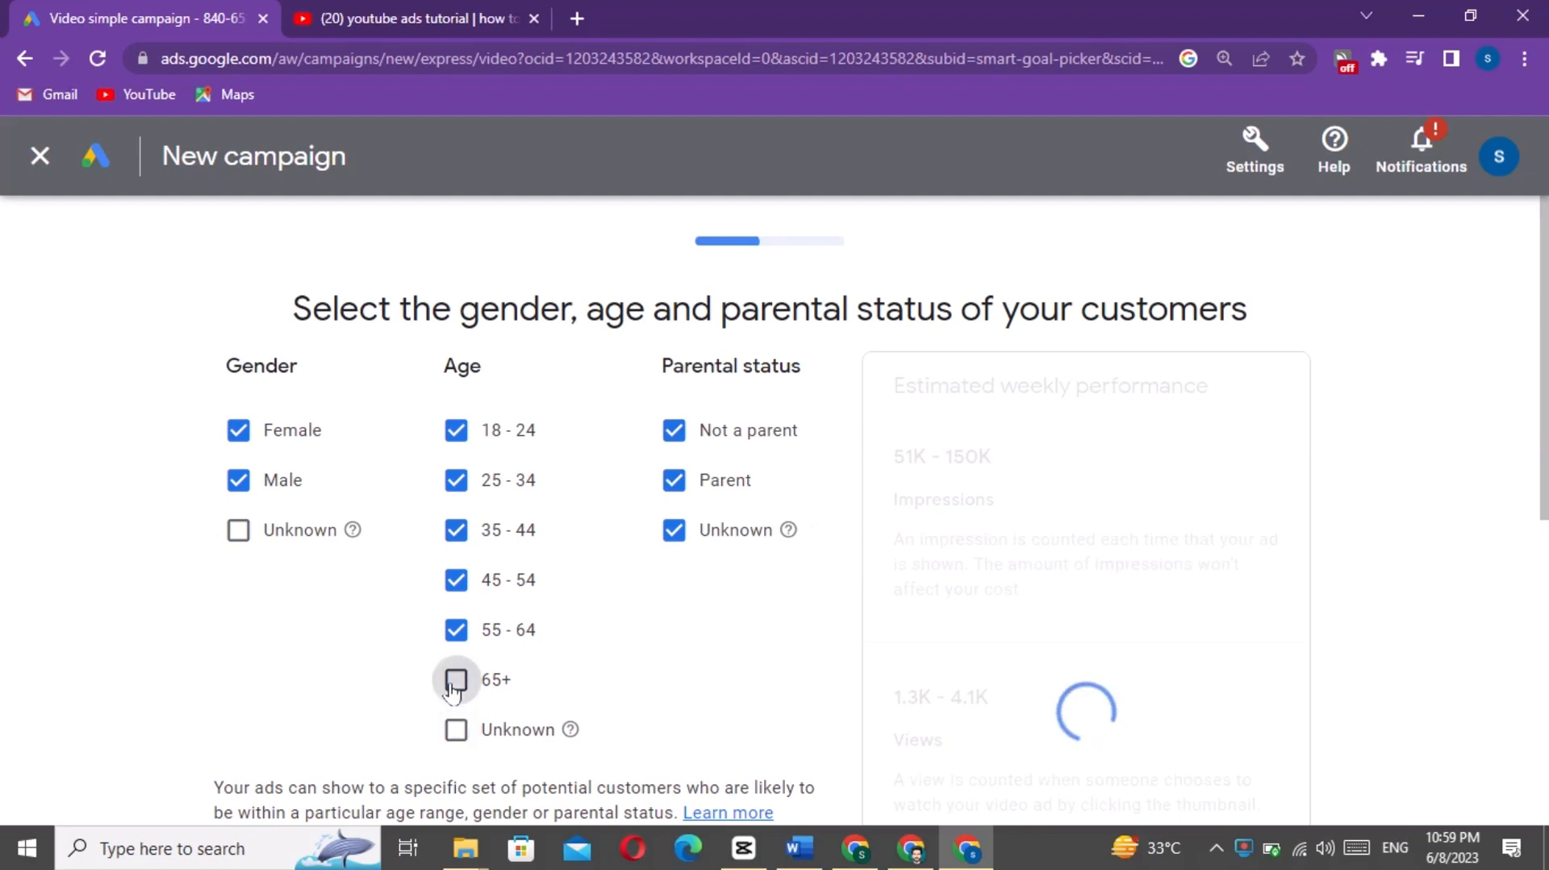
pyautogui.click(457, 630)
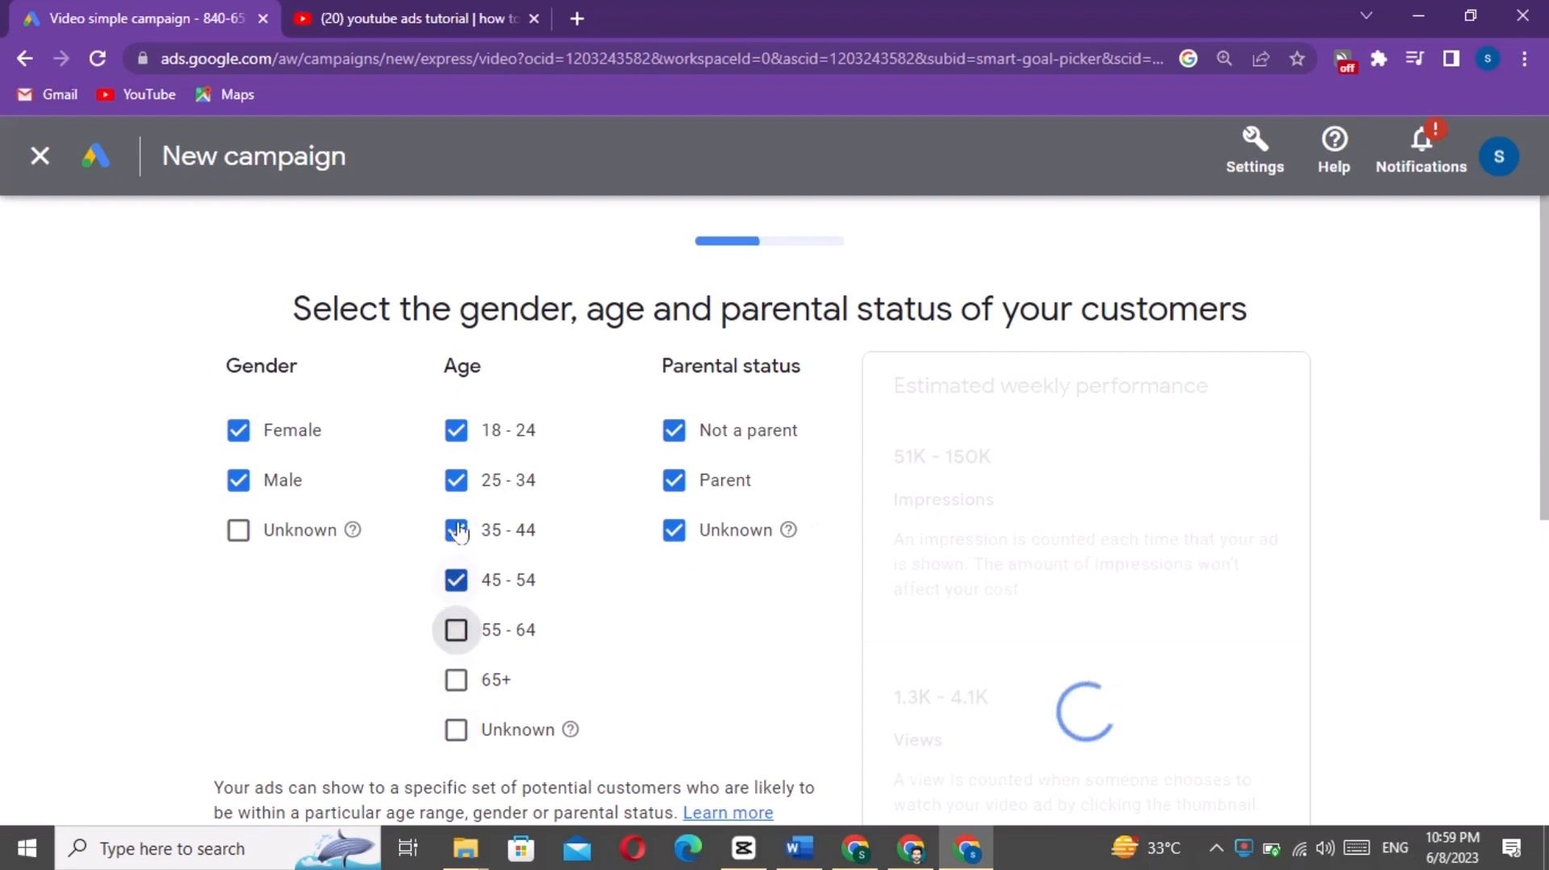
pyautogui.click(674, 531)
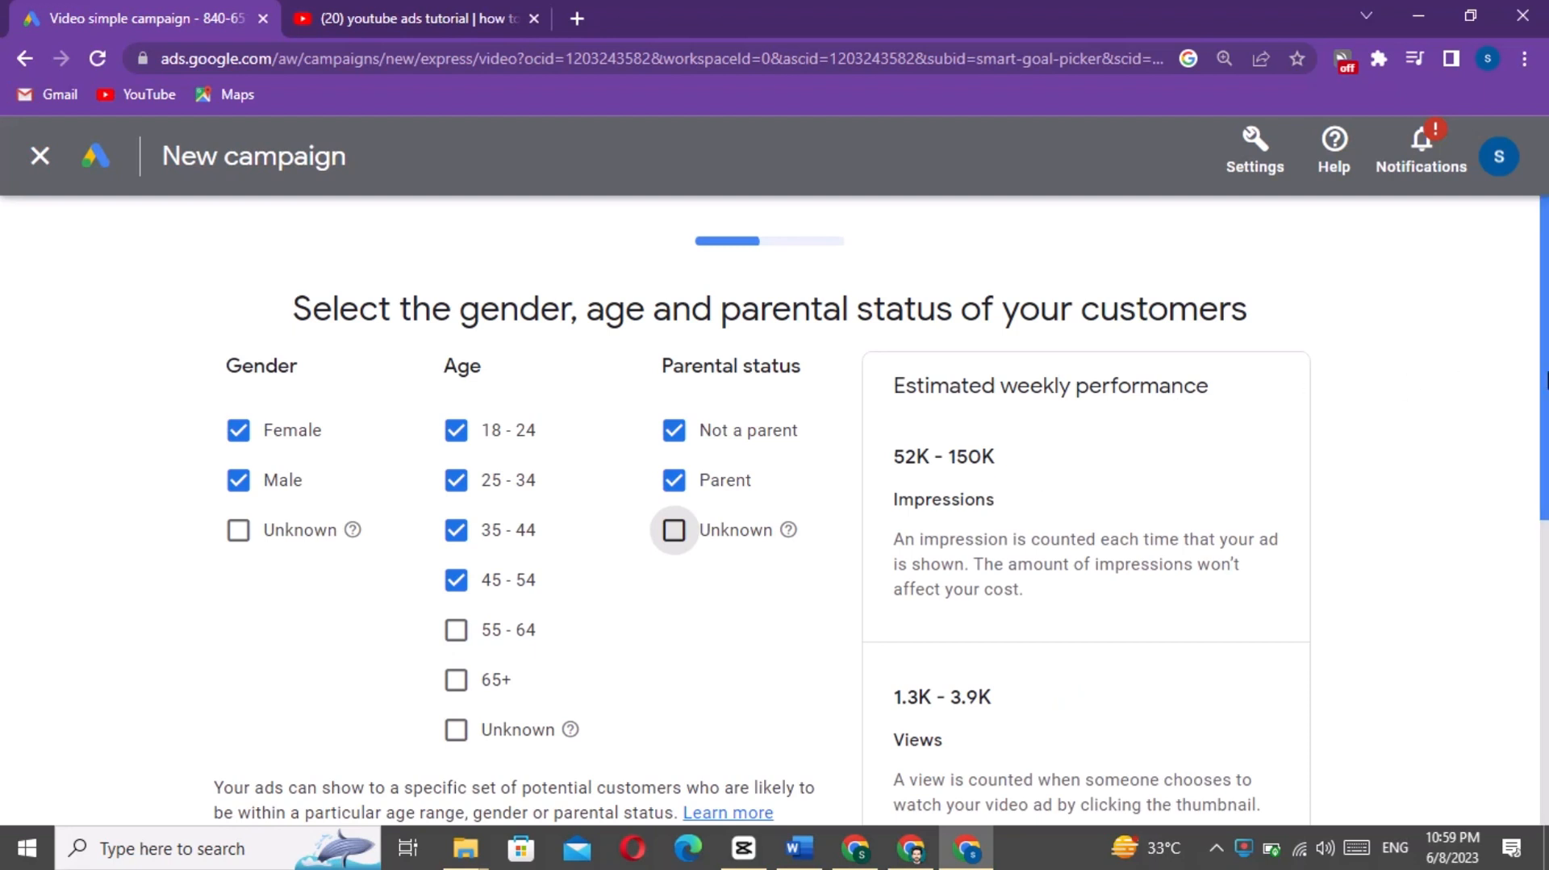
pyautogui.moveTo(1542, 379); pyautogui.dragTo(1540, 574)
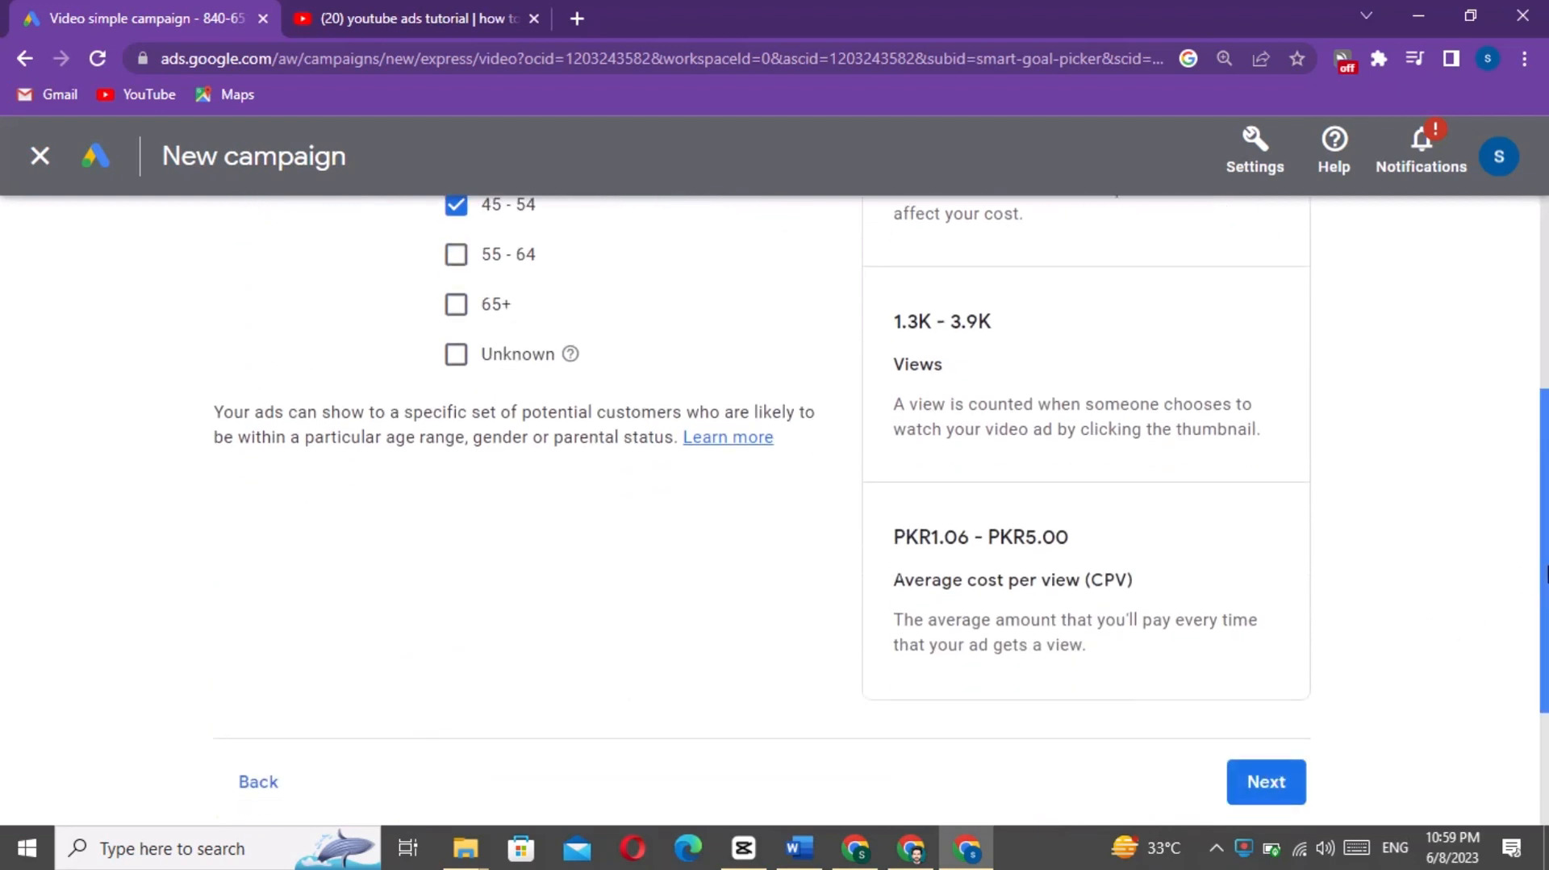
pyautogui.moveTo(1544, 575); pyautogui.dragTo(1536, 410)
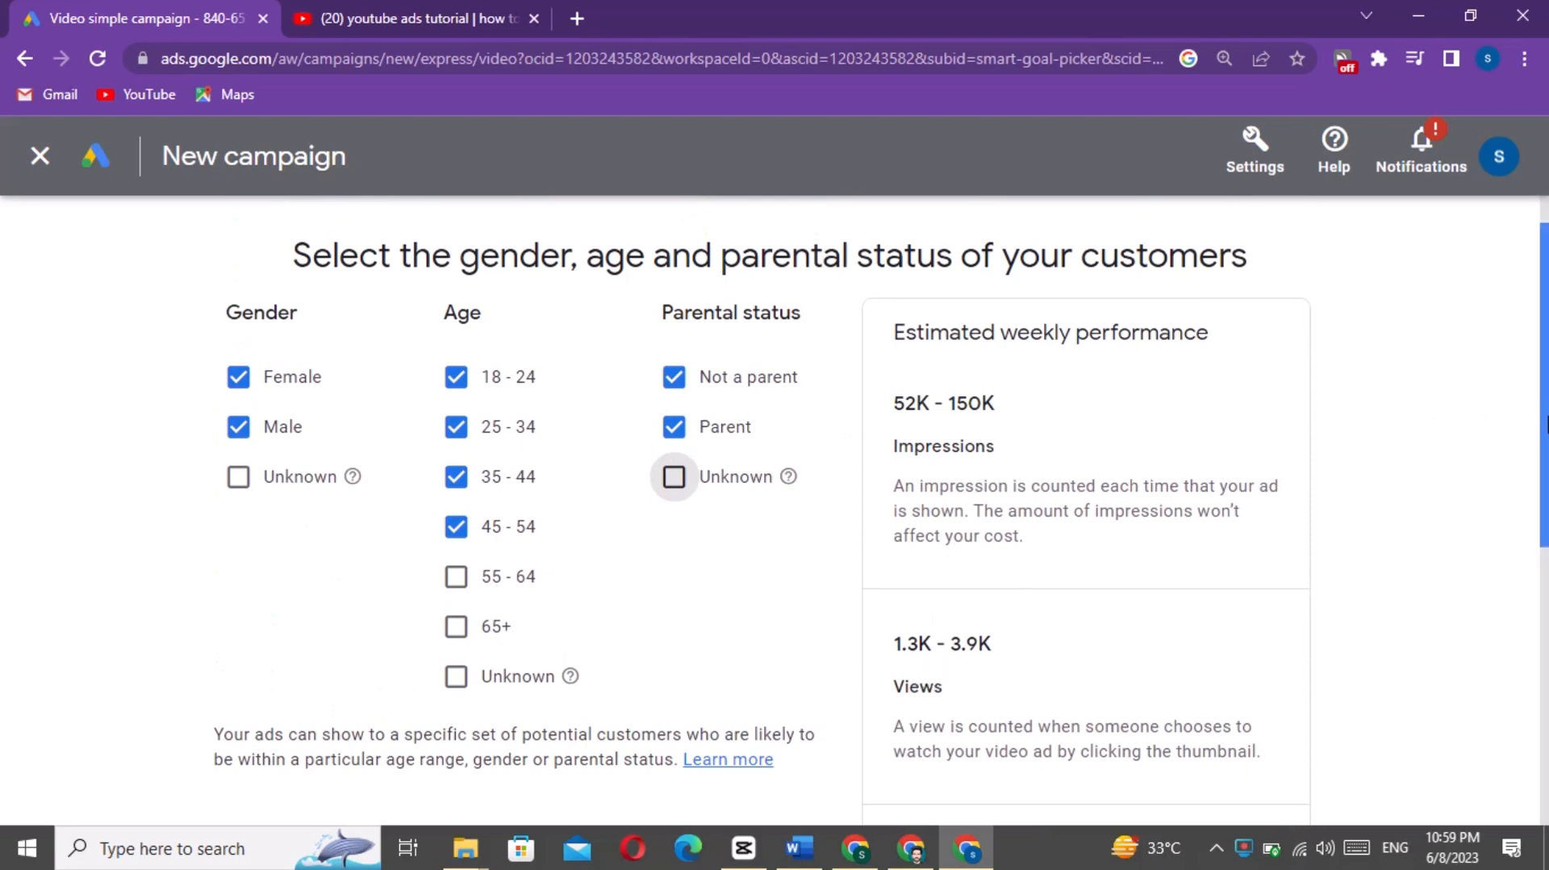
pyautogui.moveTo(1543, 425); pyautogui.dragTo(1531, 595)
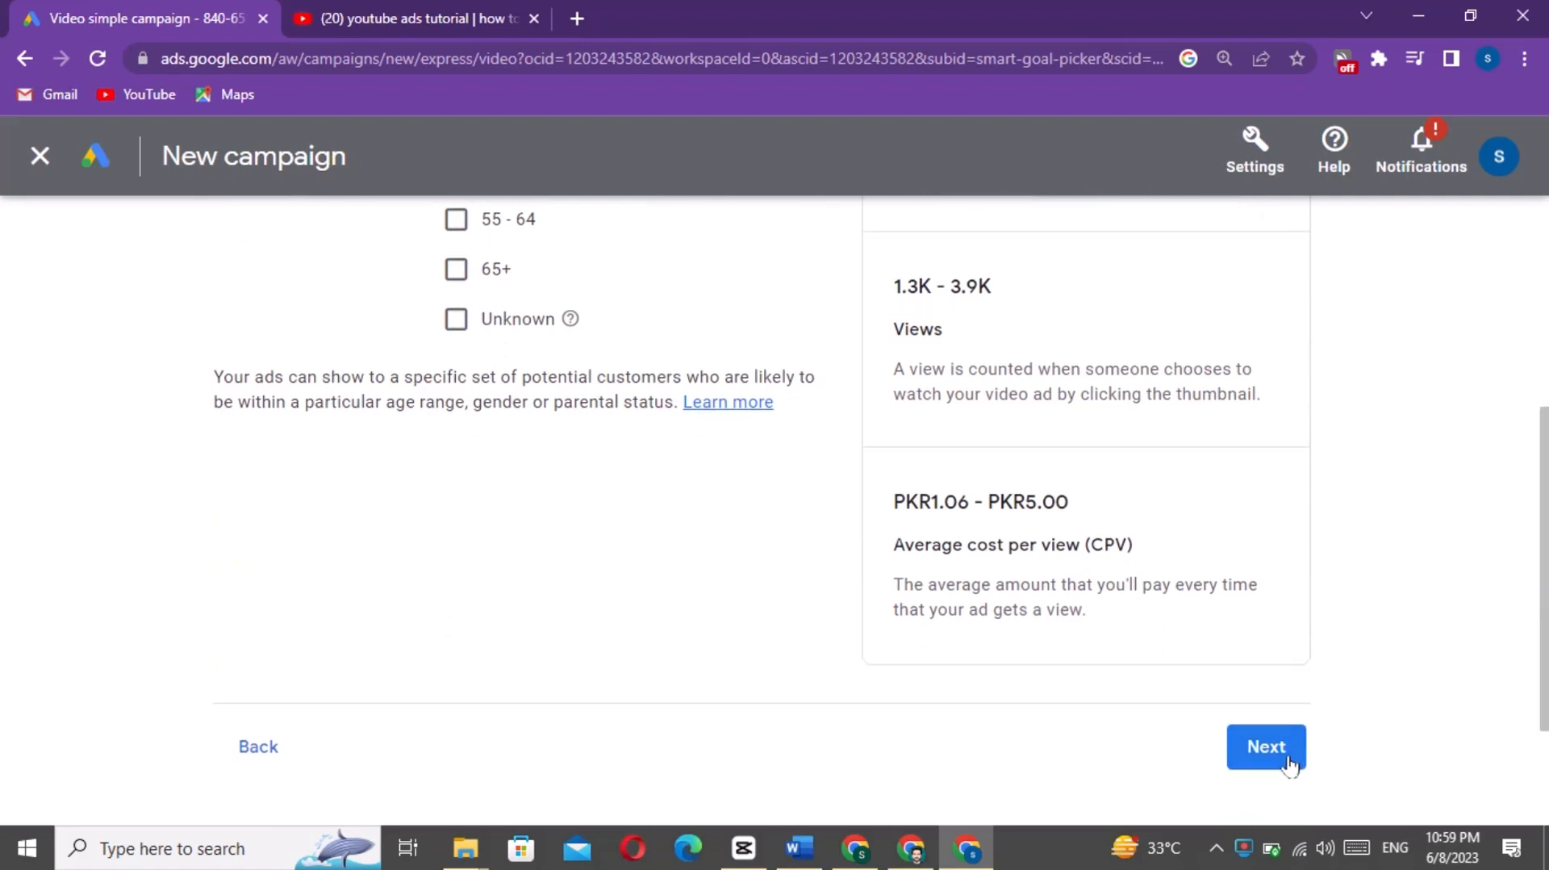
pyautogui.click(1262, 768)
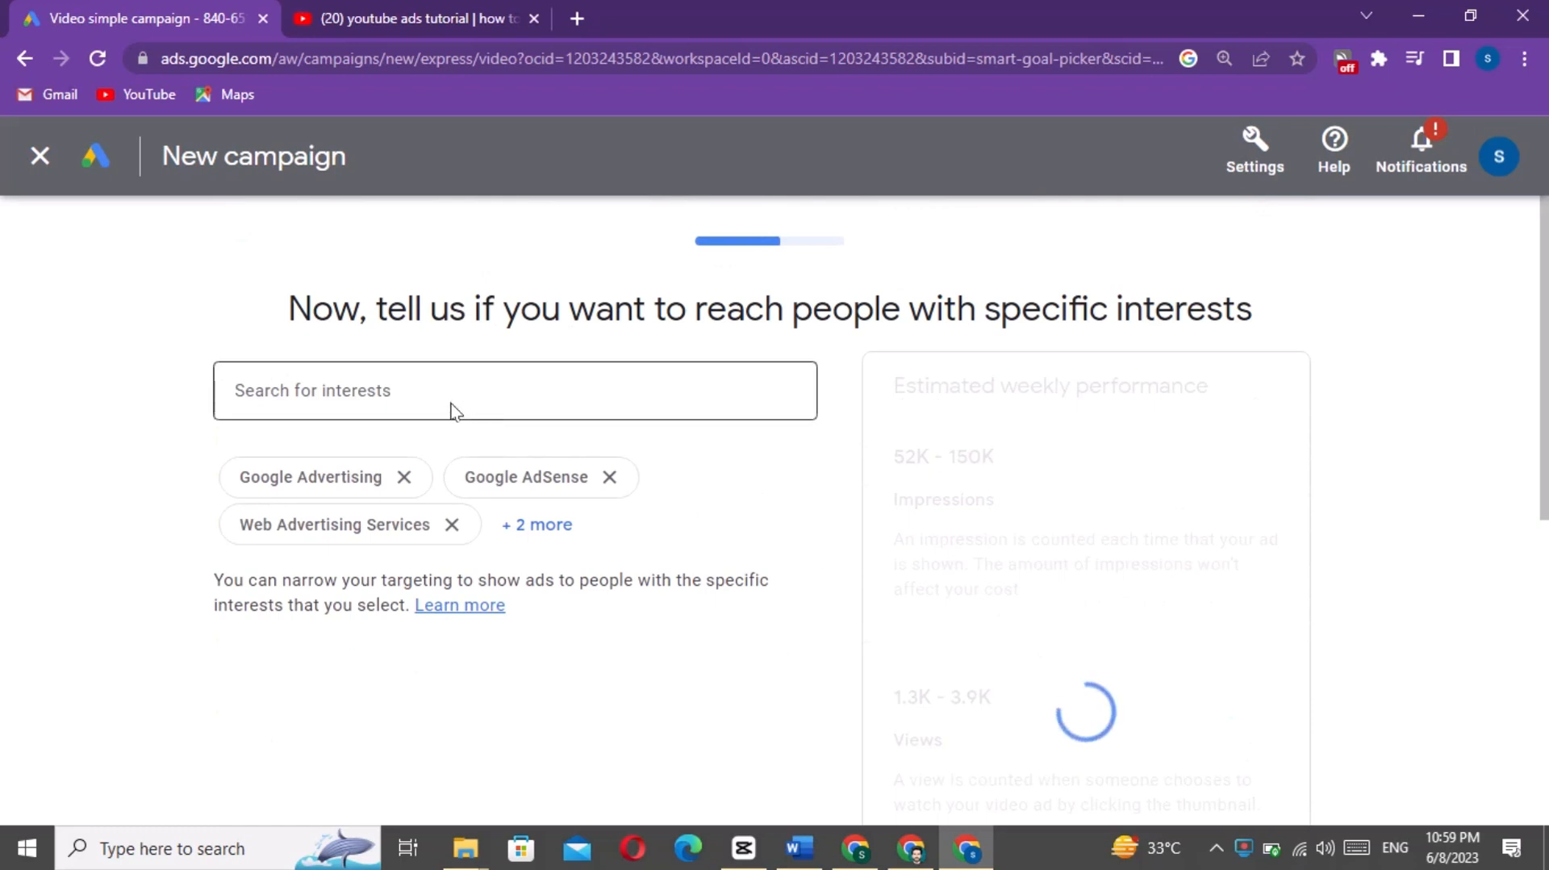
# Step: Search the interests for "Google Advertising" and look through the suggested and related interests
pyautogui.click(456, 412)
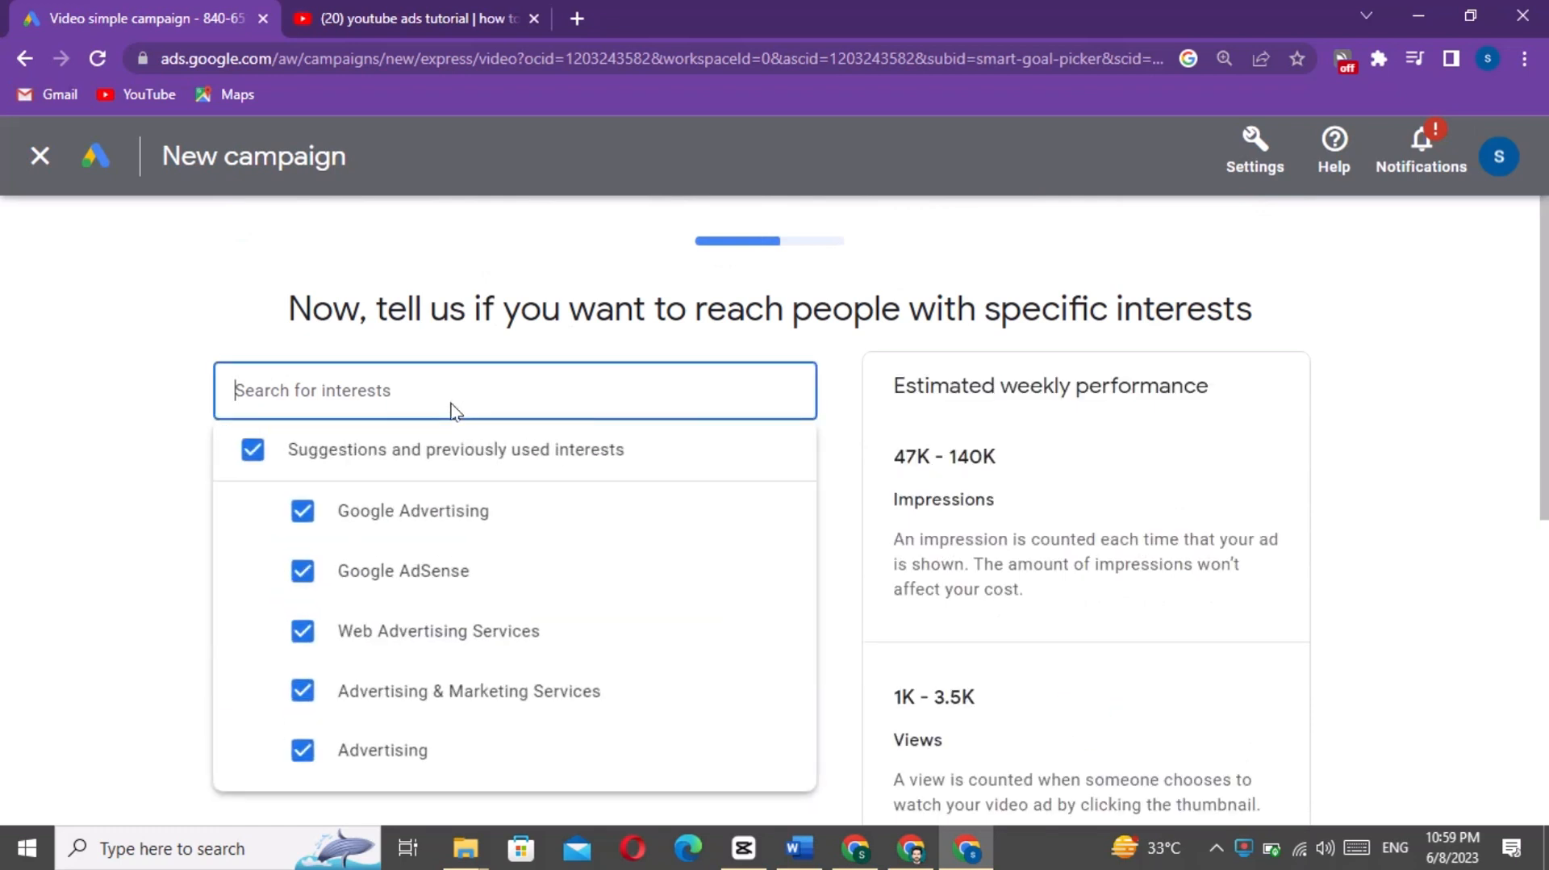
pyautogui.click(169, 508)
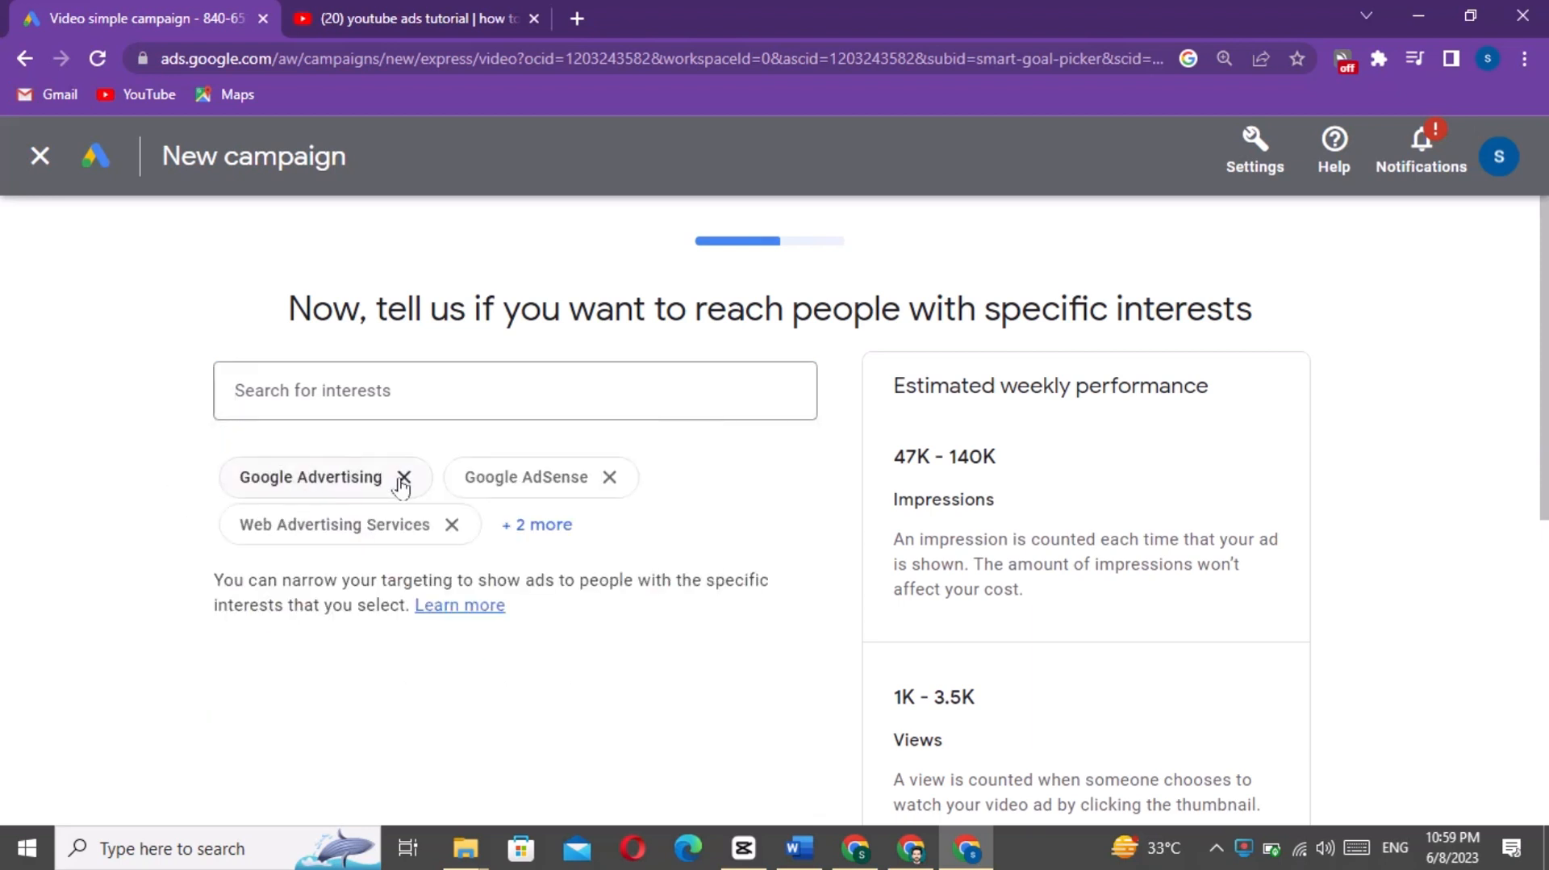
pyautogui.click(288, 477)
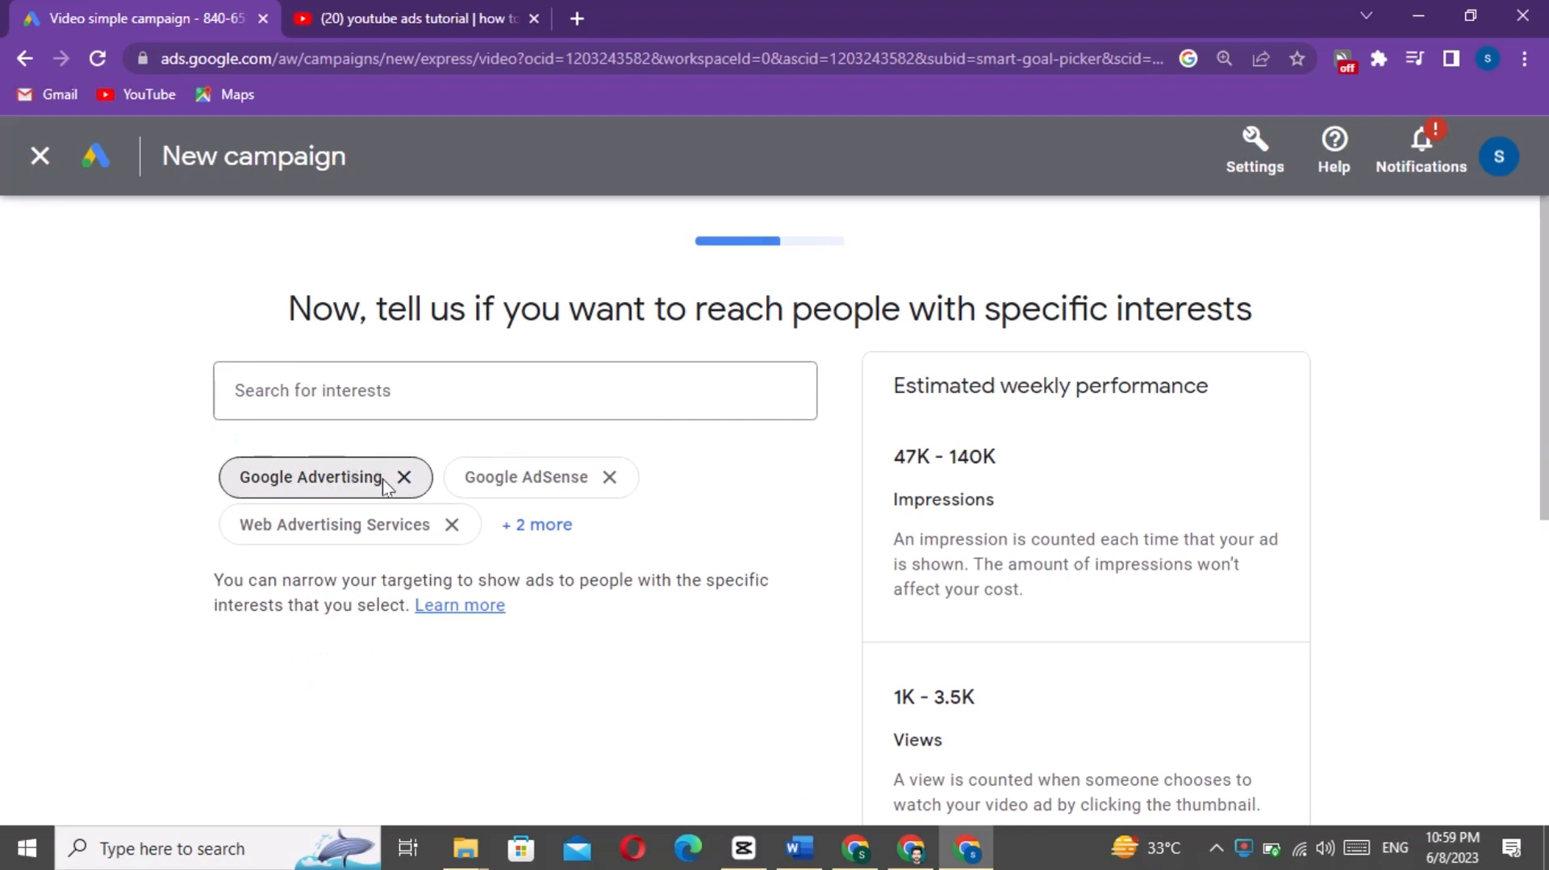
pyautogui.moveTo(383, 476); pyautogui.dragTo(260, 389)
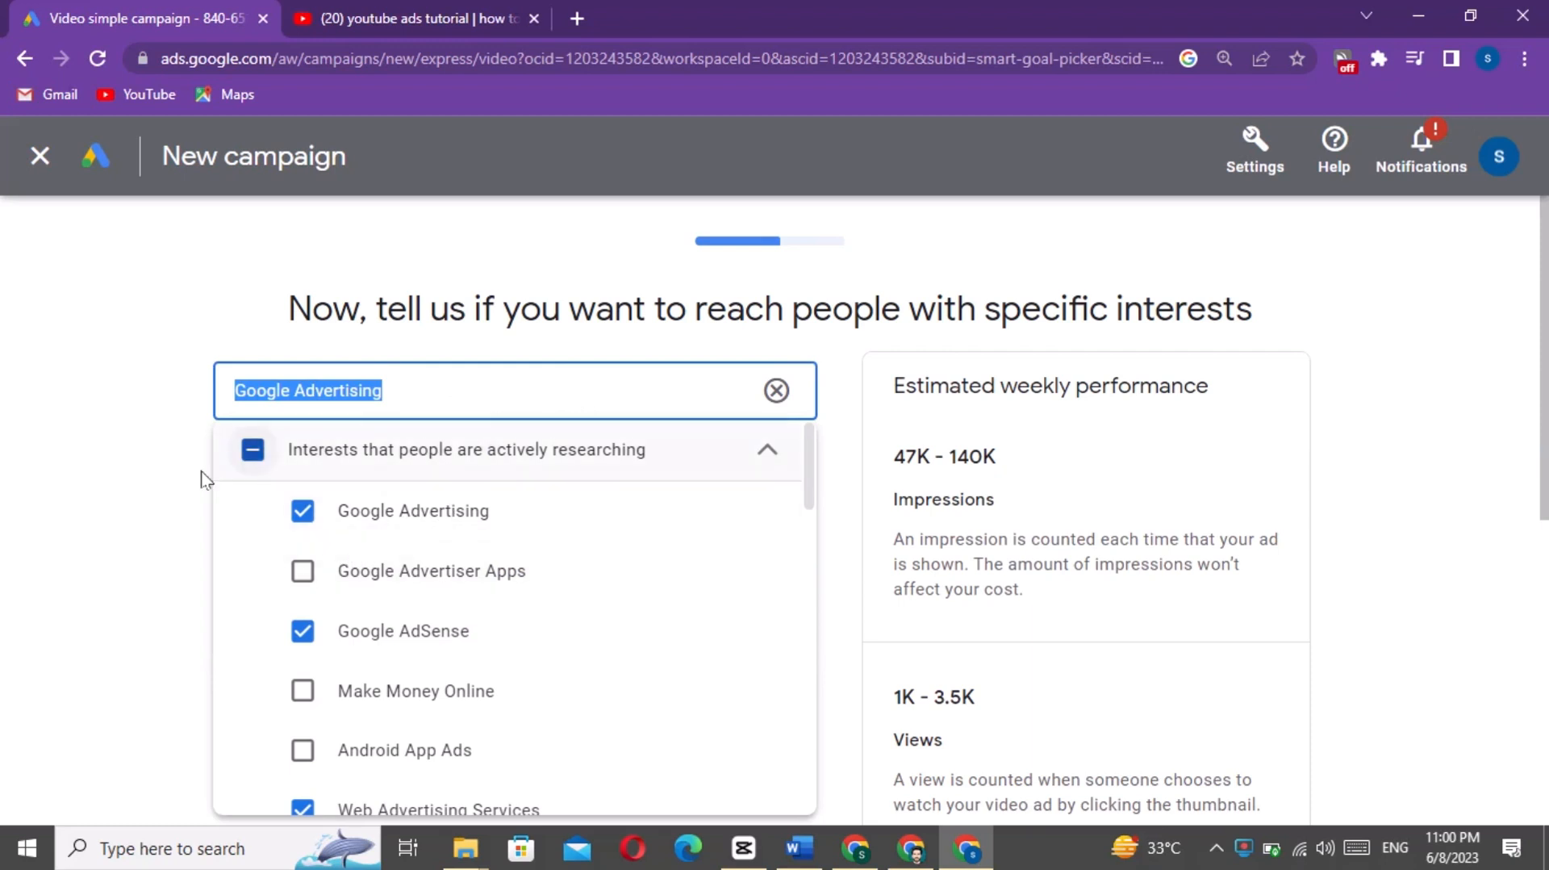
pyautogui.click(153, 505)
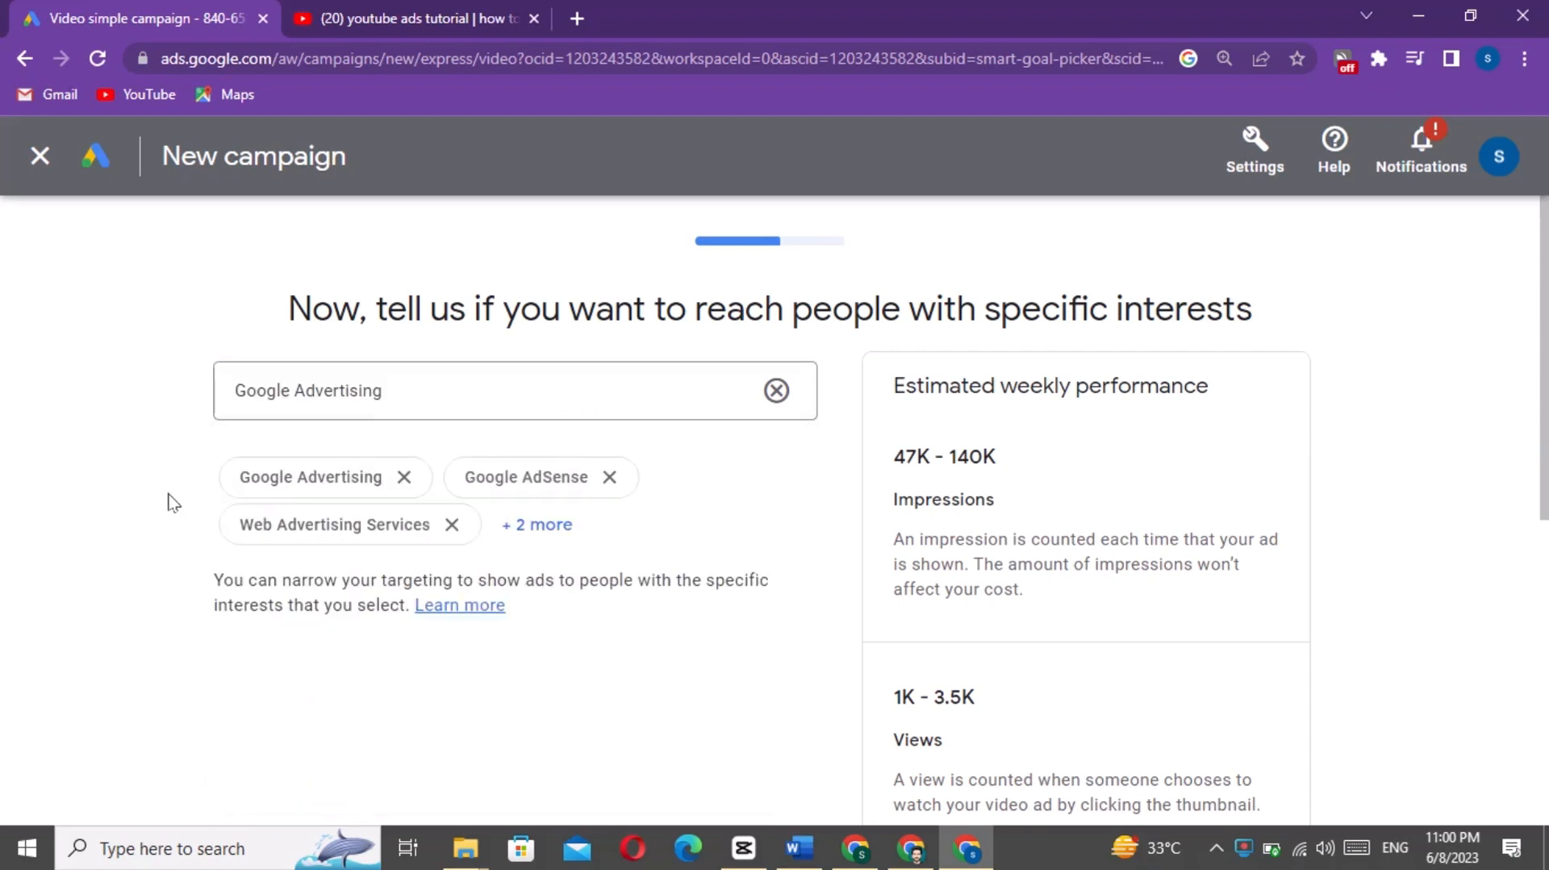
# Step: Expand the full list of selected interests, keep them all, and continue to the budget
pyautogui.click(540, 529)
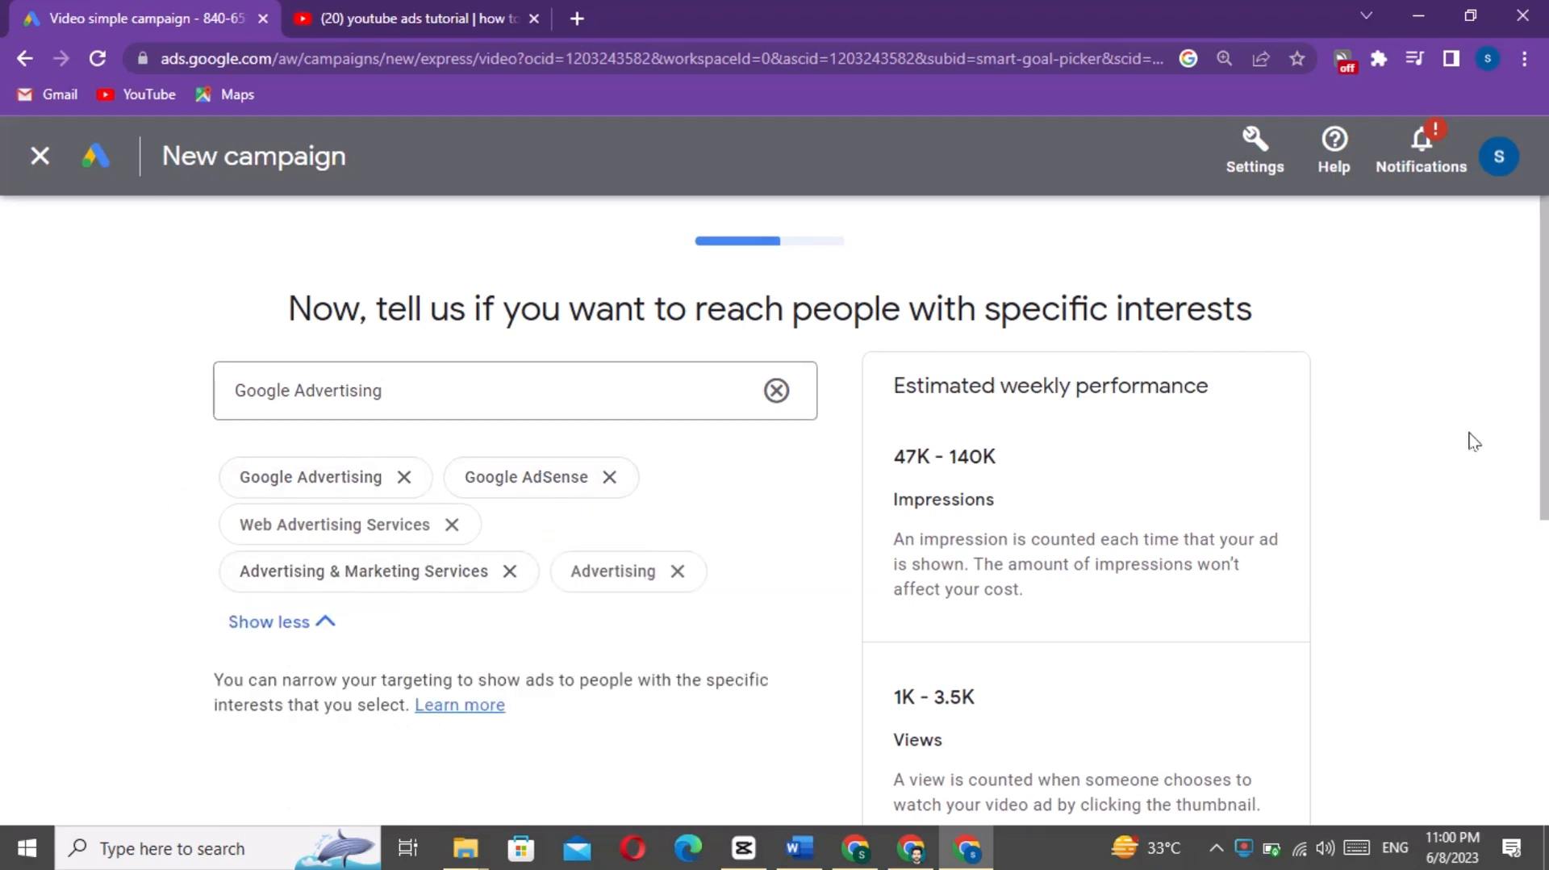
pyautogui.moveTo(1545, 399); pyautogui.dragTo(1543, 581)
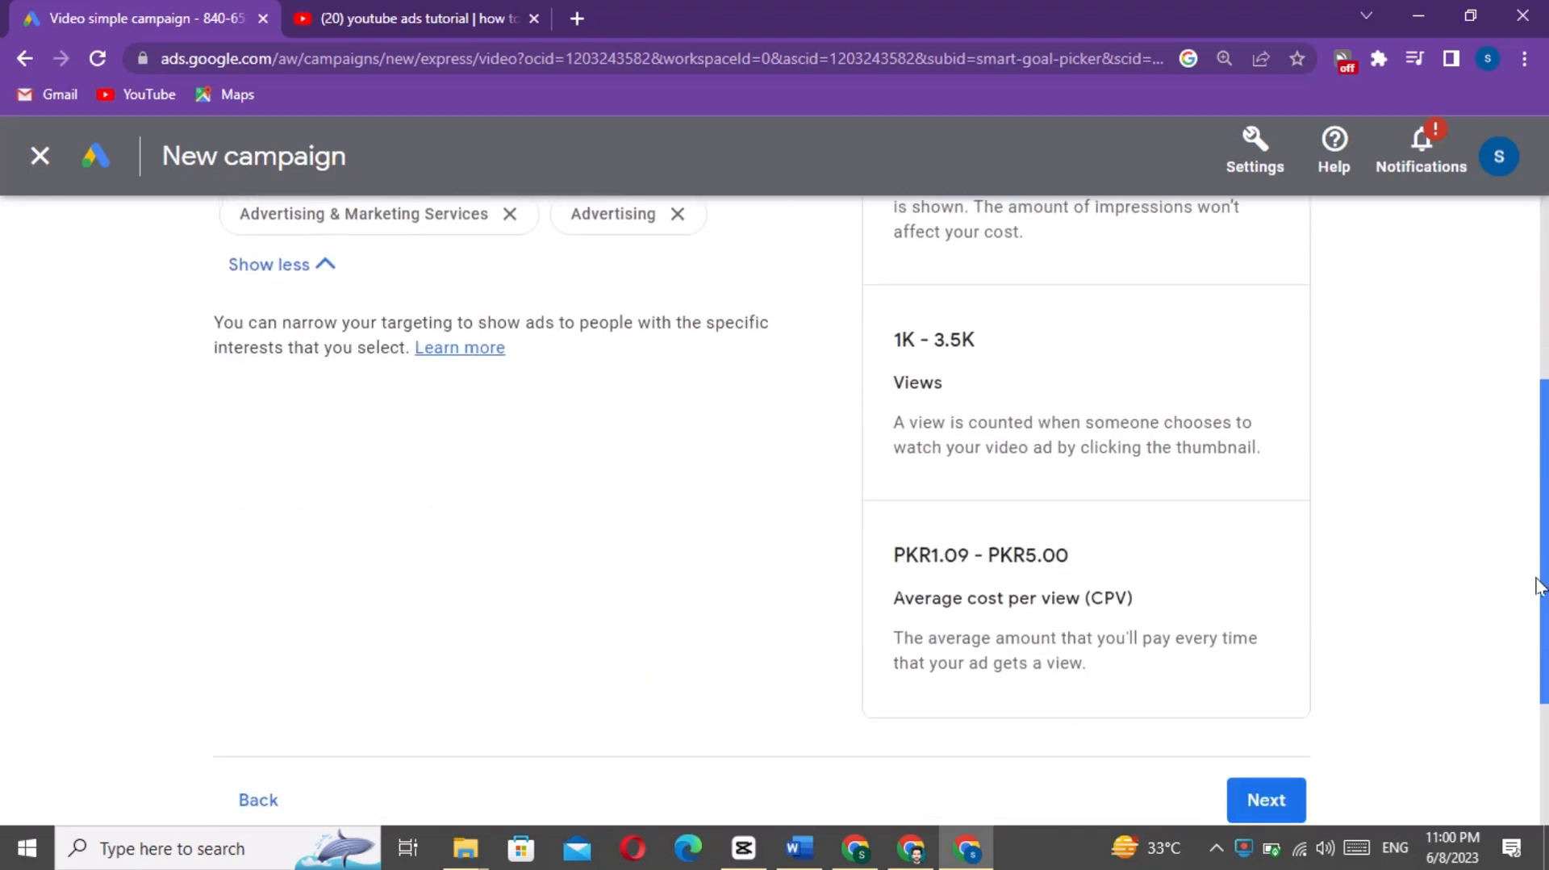
pyautogui.click(1265, 797)
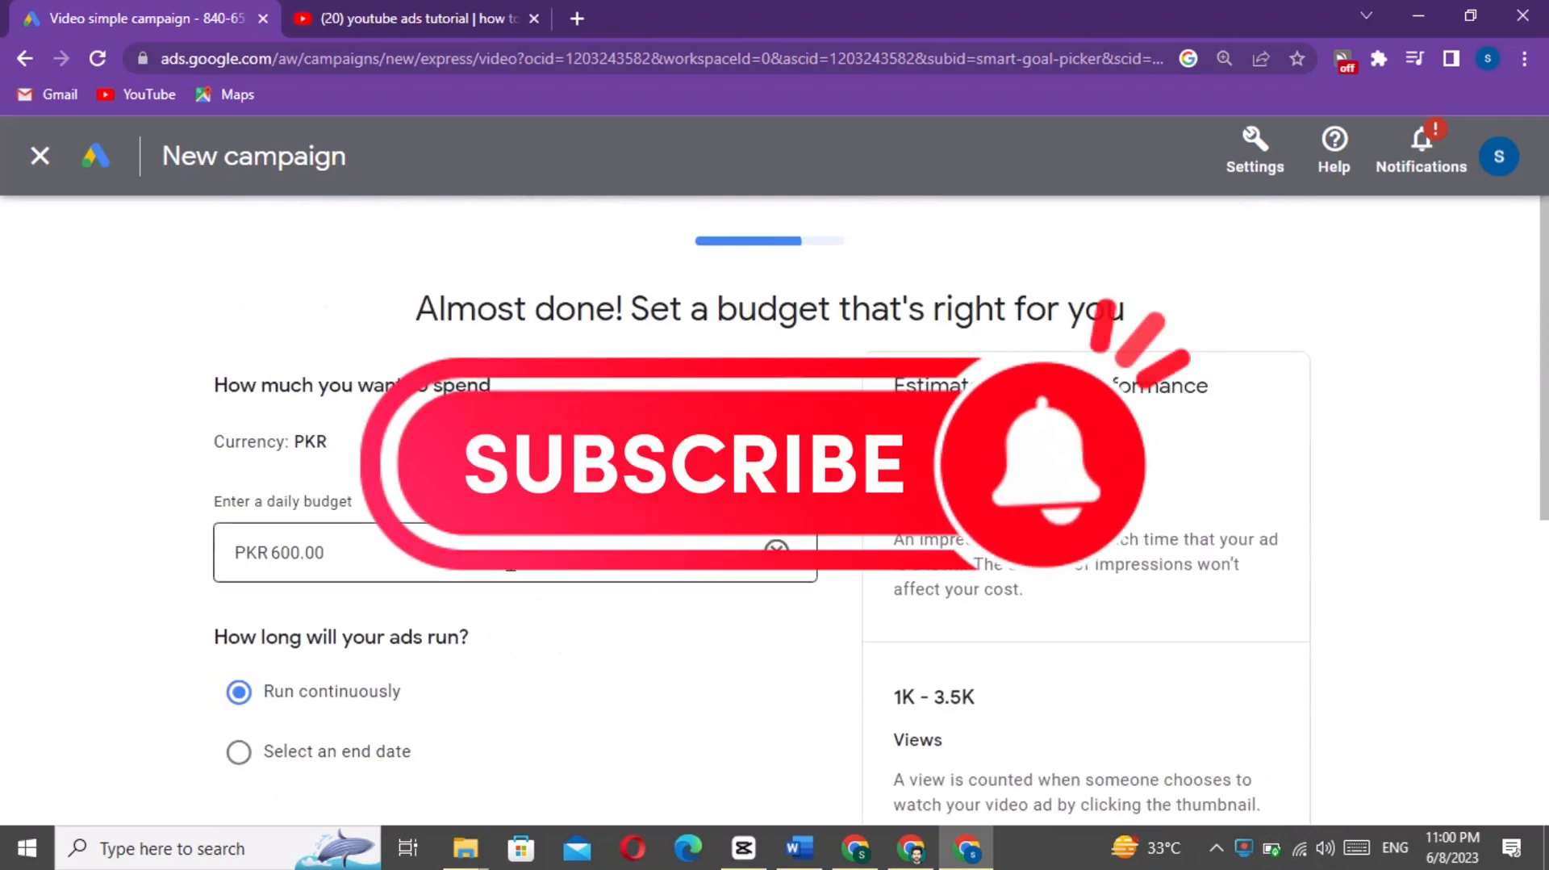
# Step: Try a daily budget of PKR 200.00 for the campaign
pyautogui.click(449, 552)
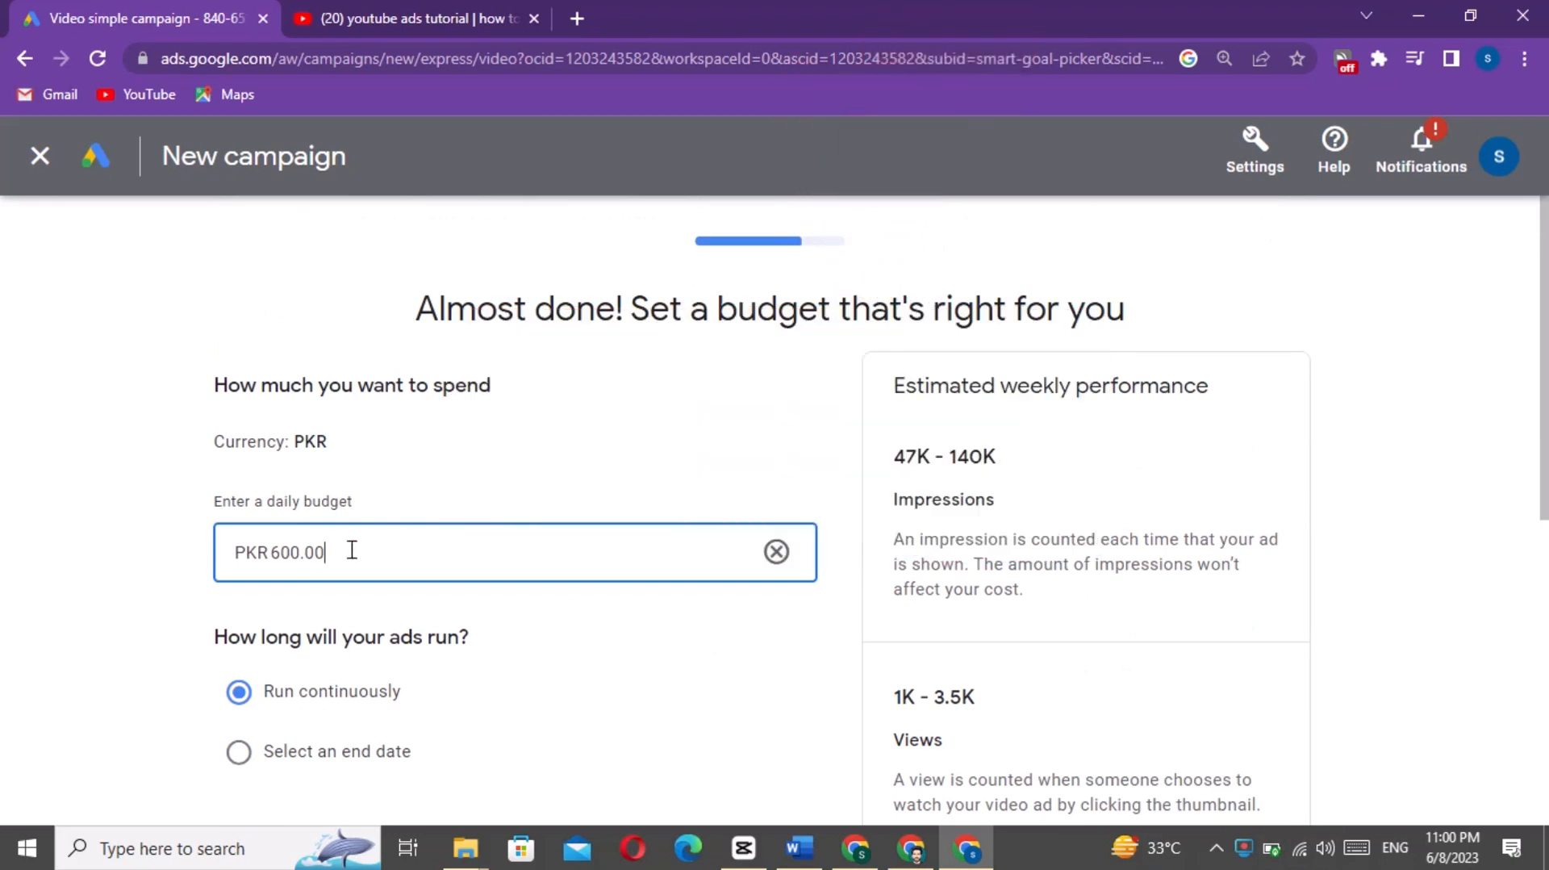
pyautogui.click(281, 552)
pyautogui.press('BackSpace')
pyautogui.write('2')
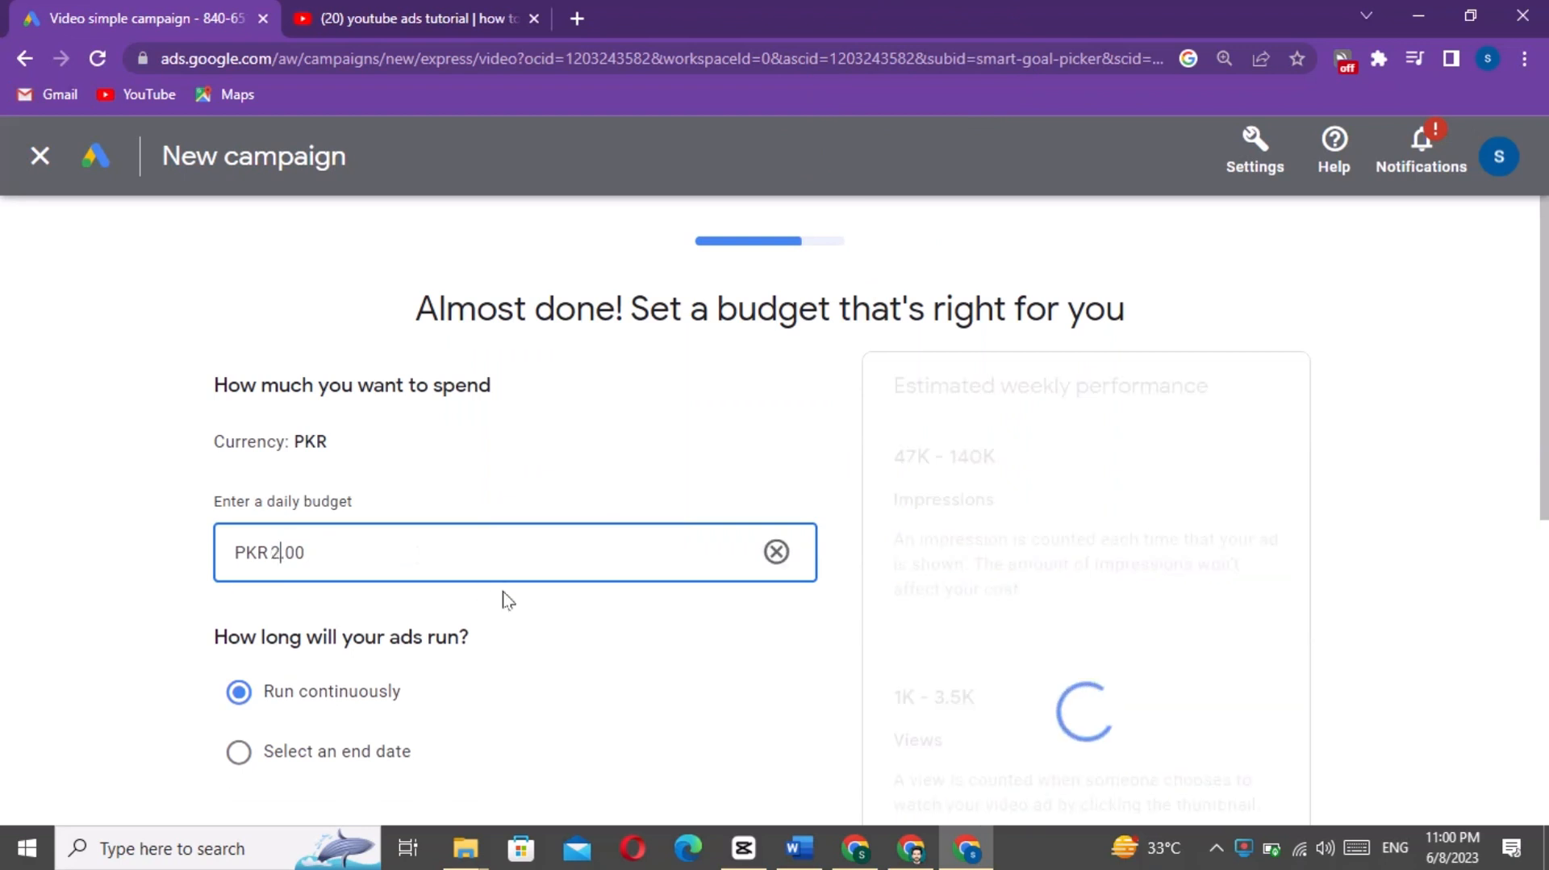
pyautogui.write('00')
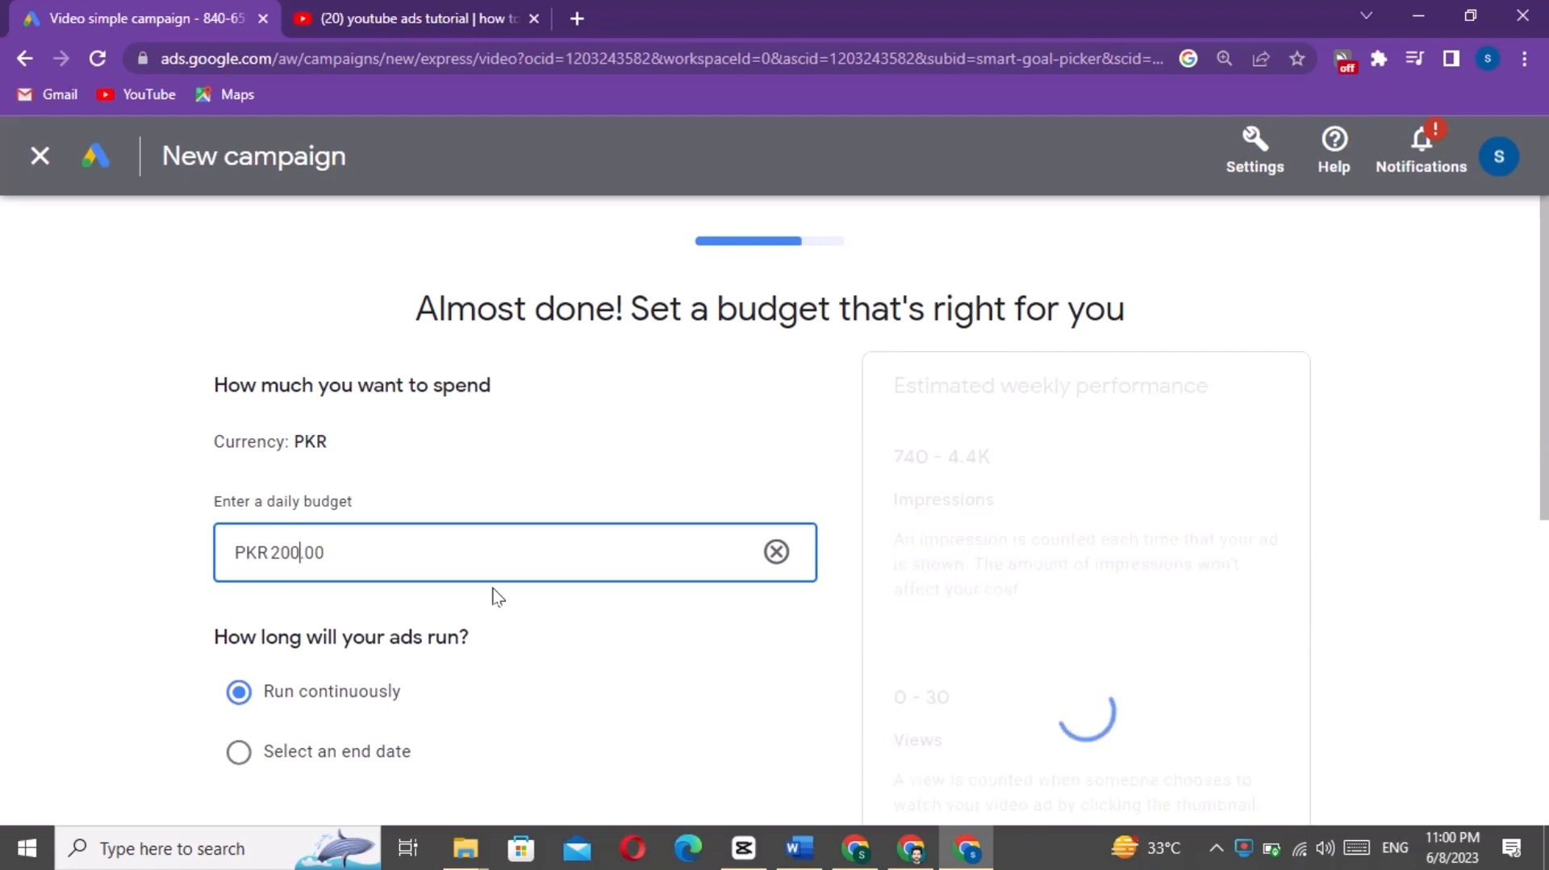
# Step: Set the daily budget to PKR 500.00, leave the ads running continuously, and continue to the campaign review
pyautogui.click(416, 552)
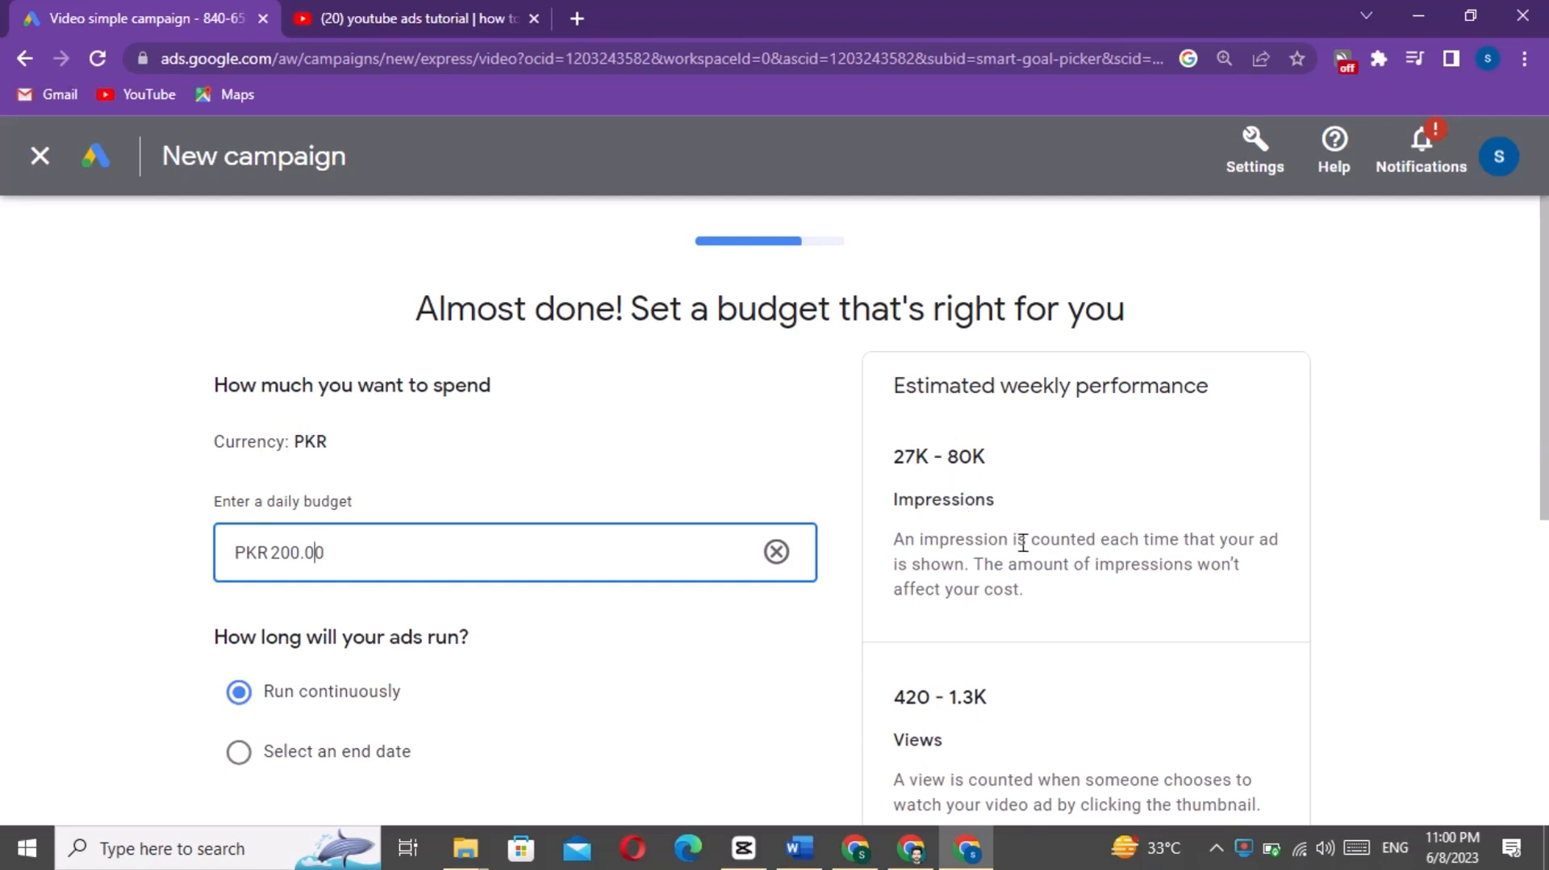
pyautogui.click(279, 552)
pyautogui.press('BackSpace')
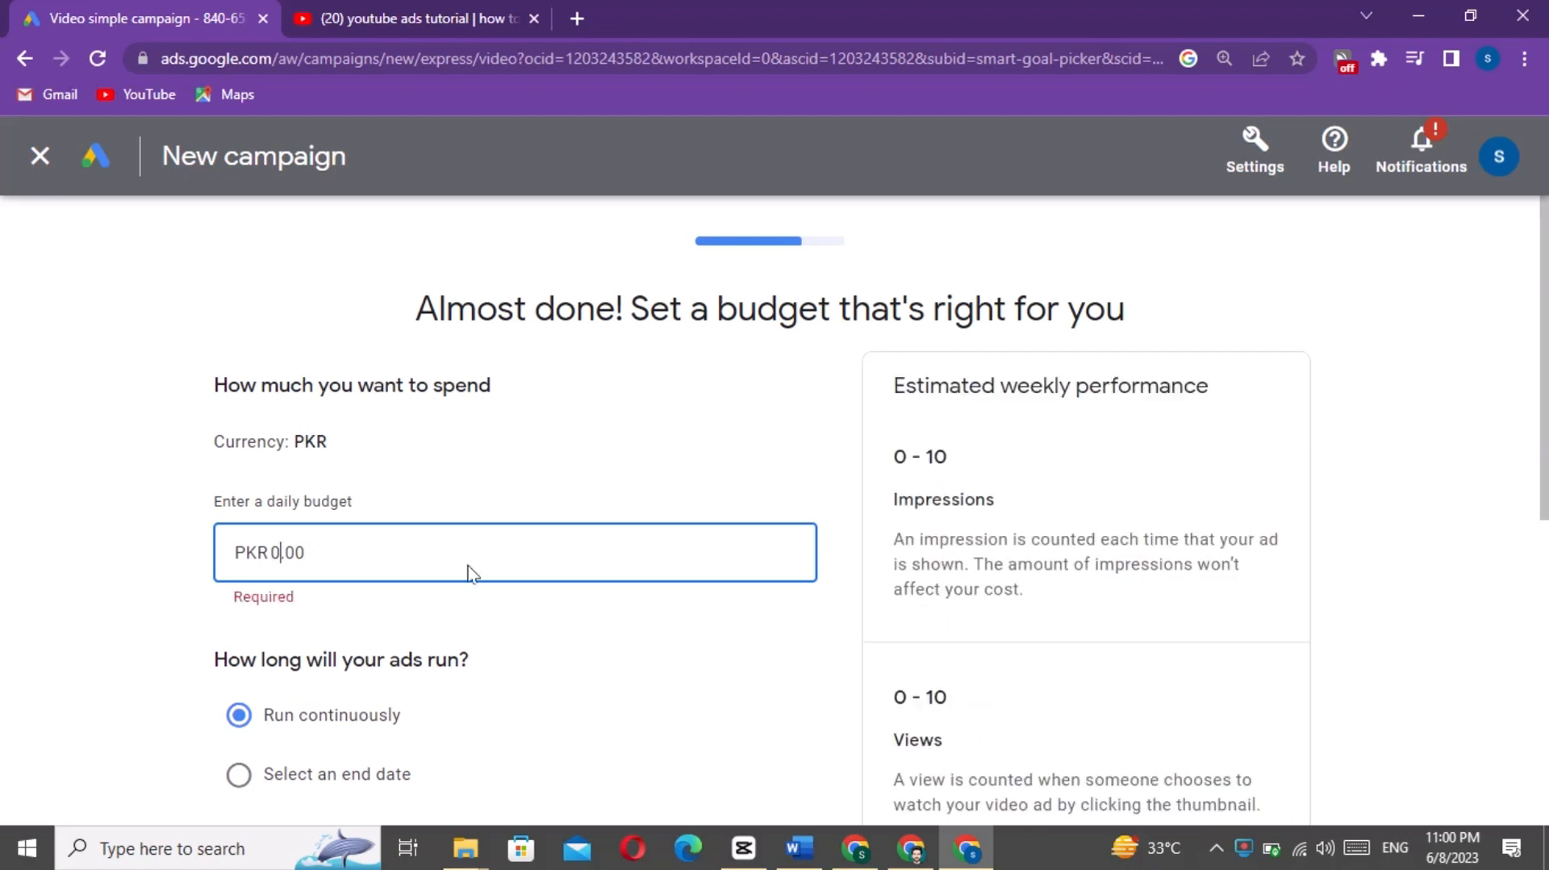
pyautogui.write('5')
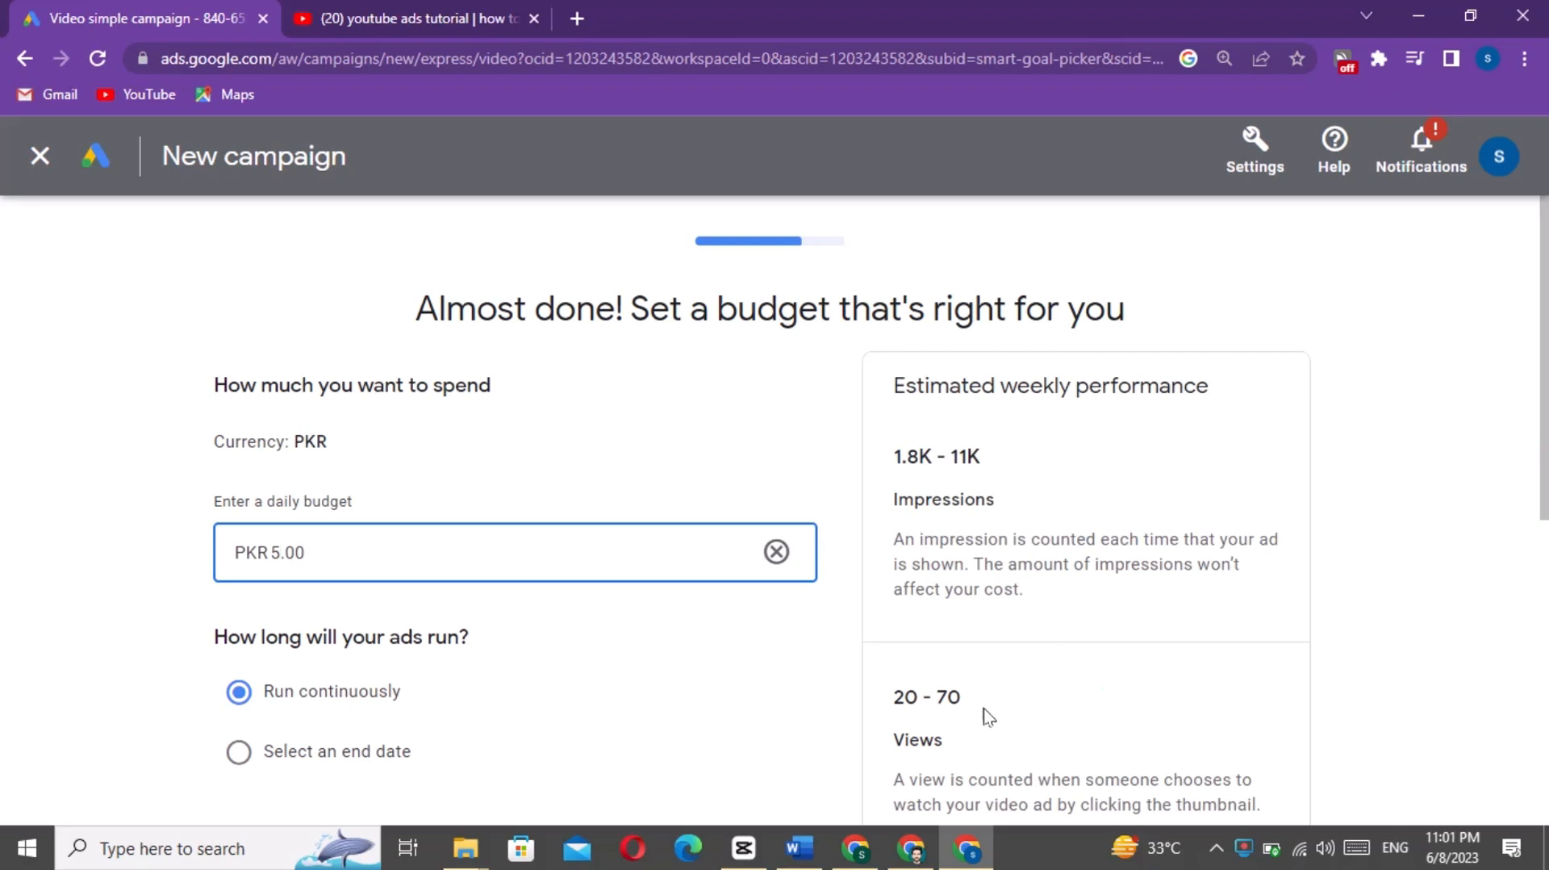
pyautogui.write('00')
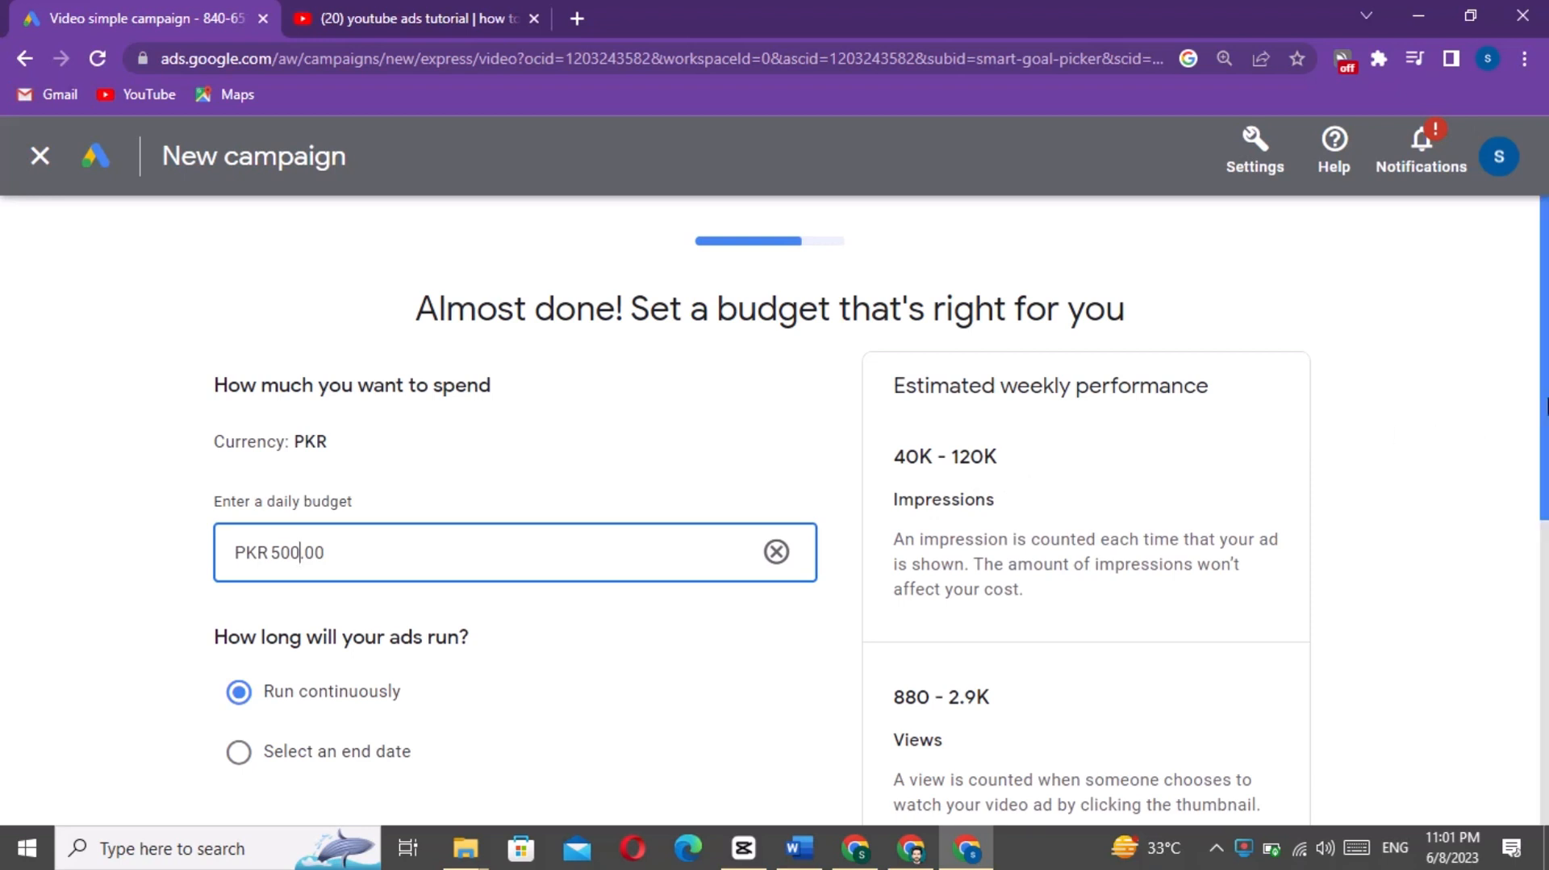
pyautogui.moveTo(1545, 407); pyautogui.dragTo(1537, 505)
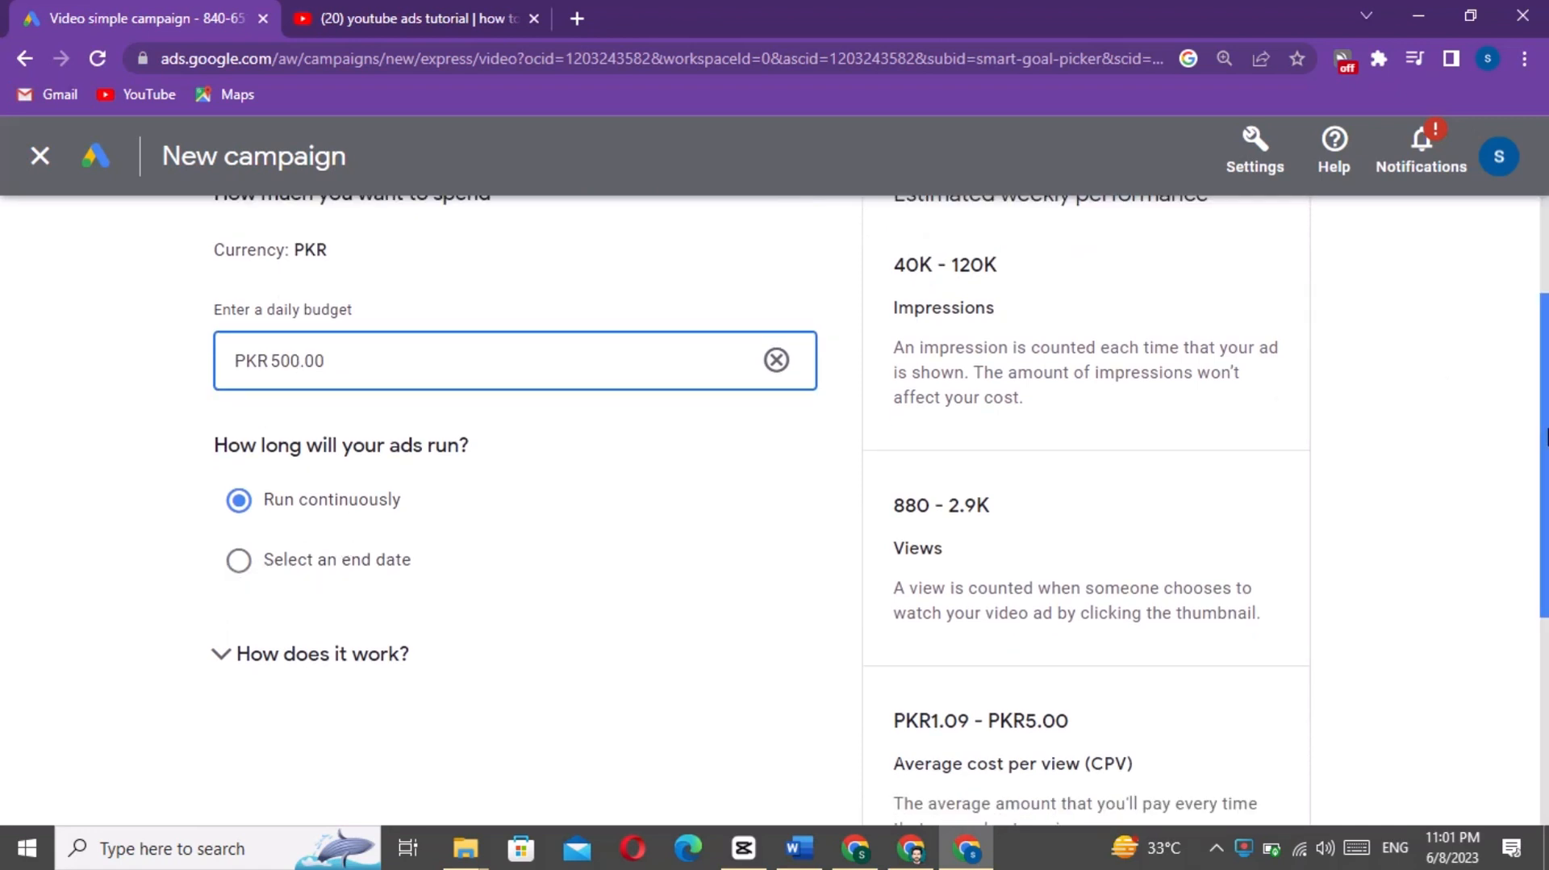
pyautogui.scroll(-3, 1543, 435)
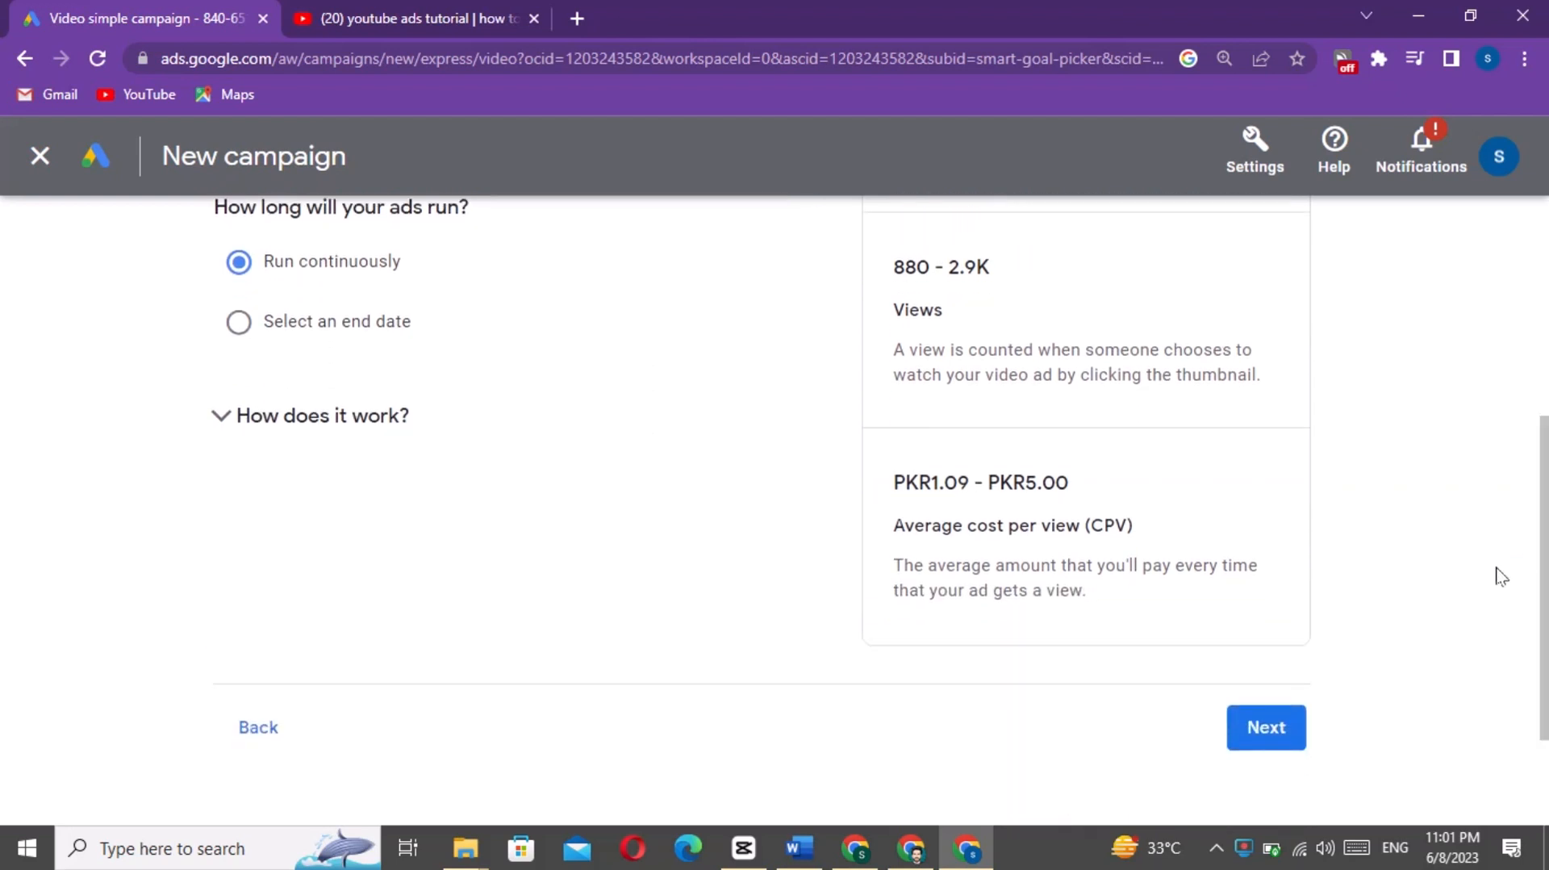
pyautogui.click(1278, 734)
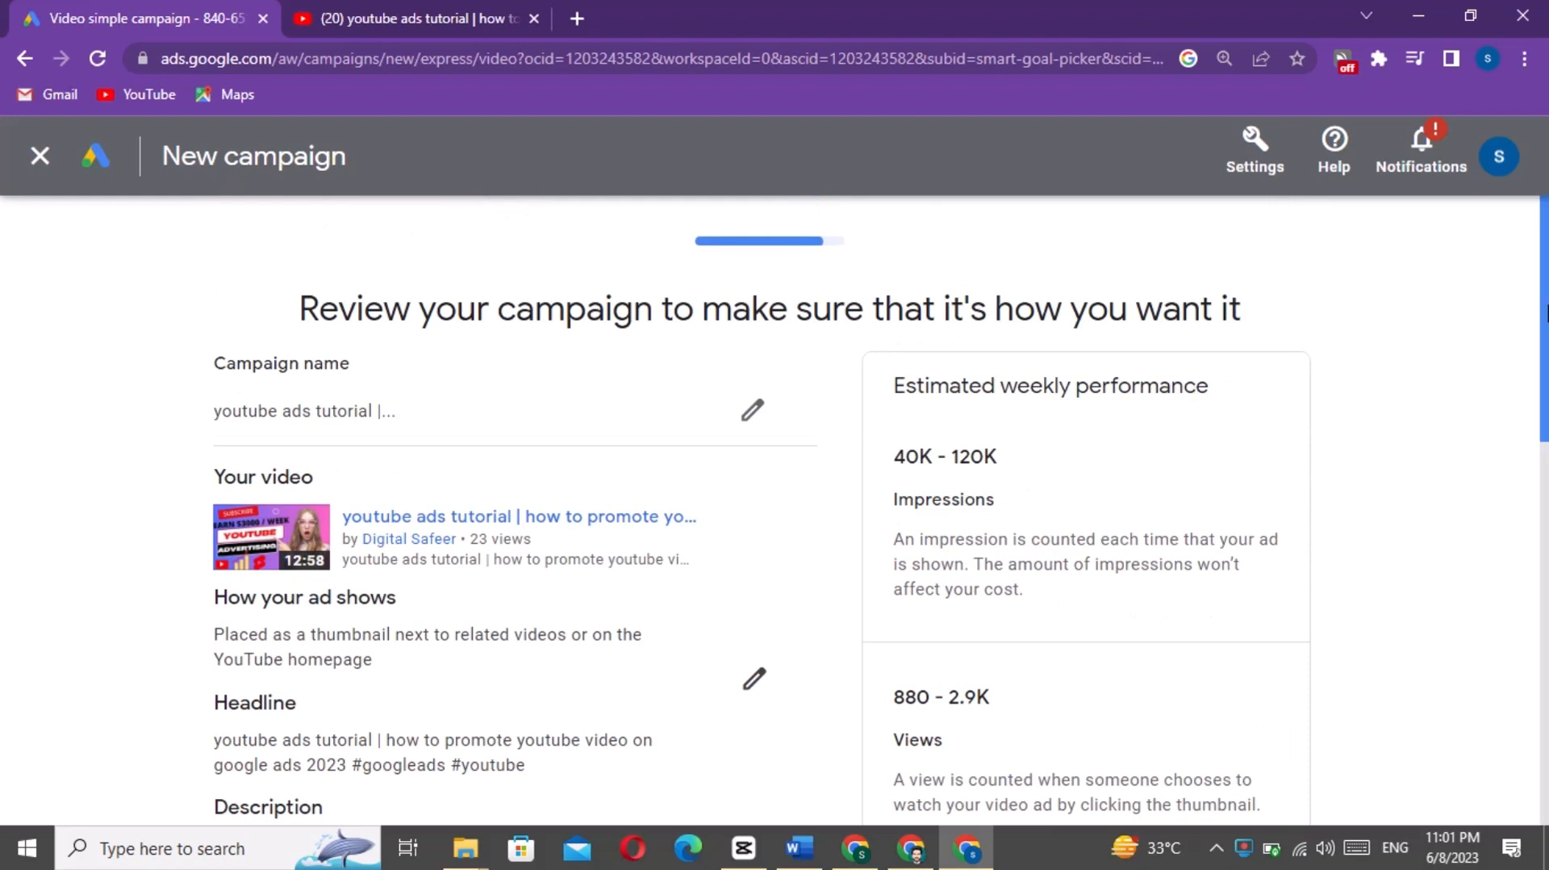
# Step: Review and submit the campaign, and dismiss the satisfaction survey on its details page
pyautogui.moveTo(1545, 314); pyautogui.dragTo(1545, 677)
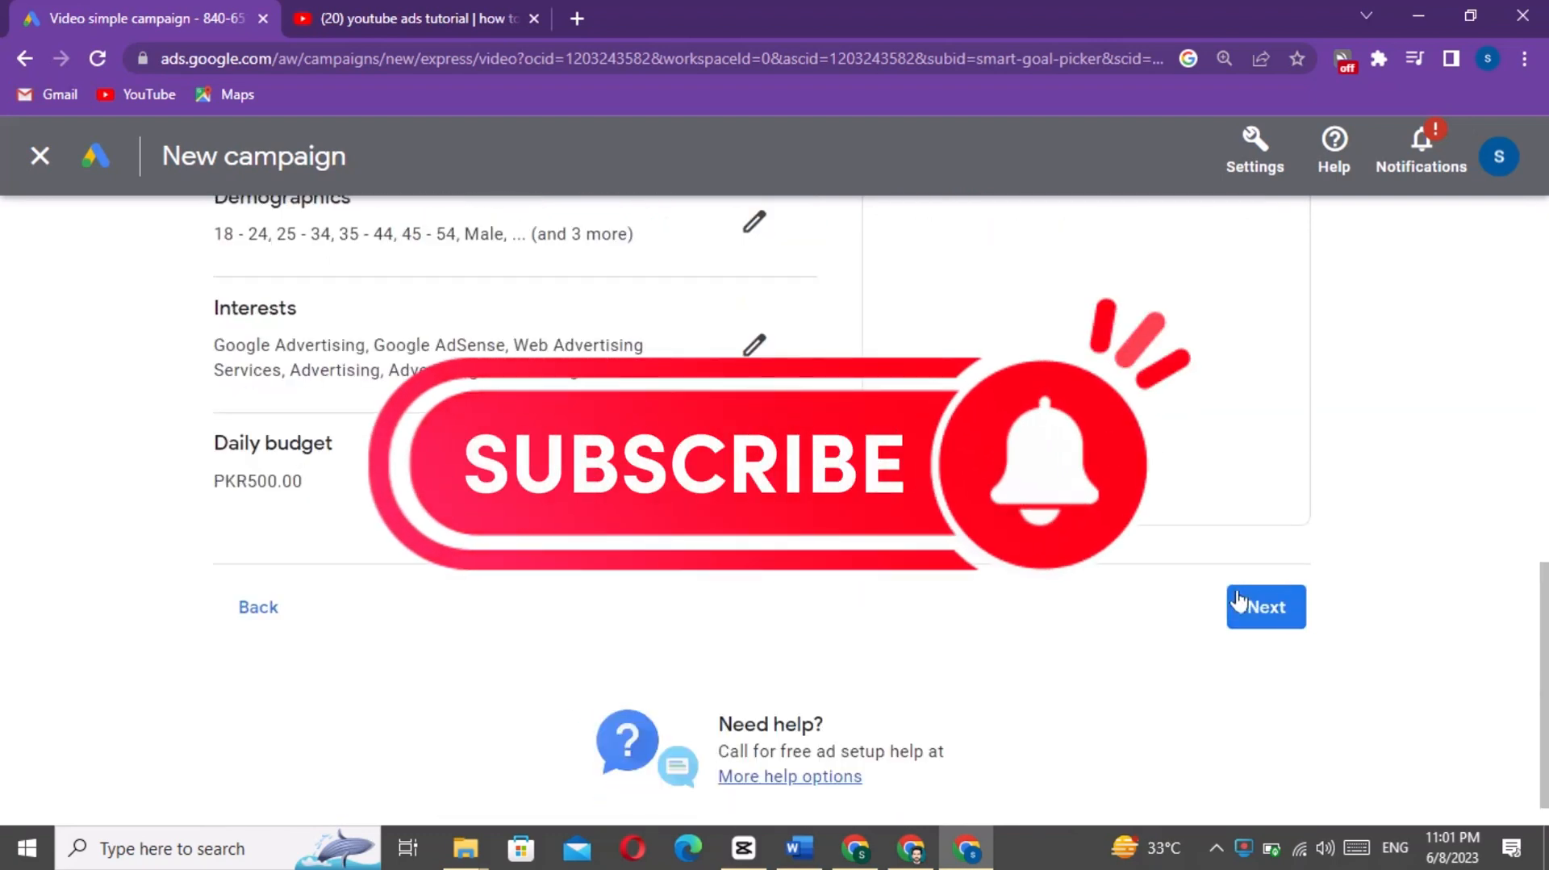
pyautogui.click(1281, 617)
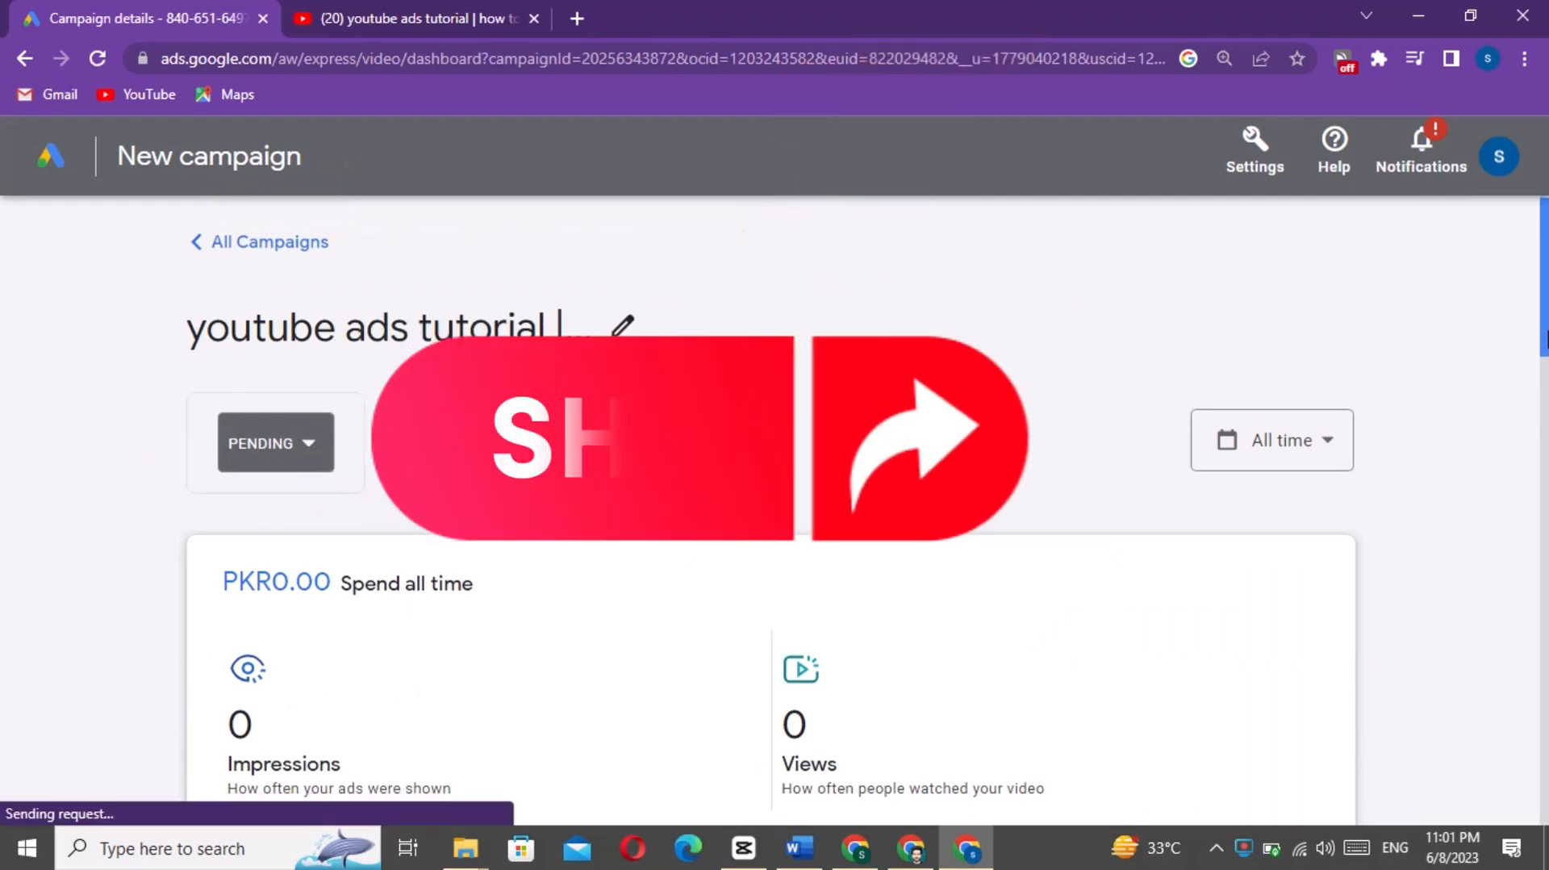
pyautogui.scroll(-3, 1545, 319)
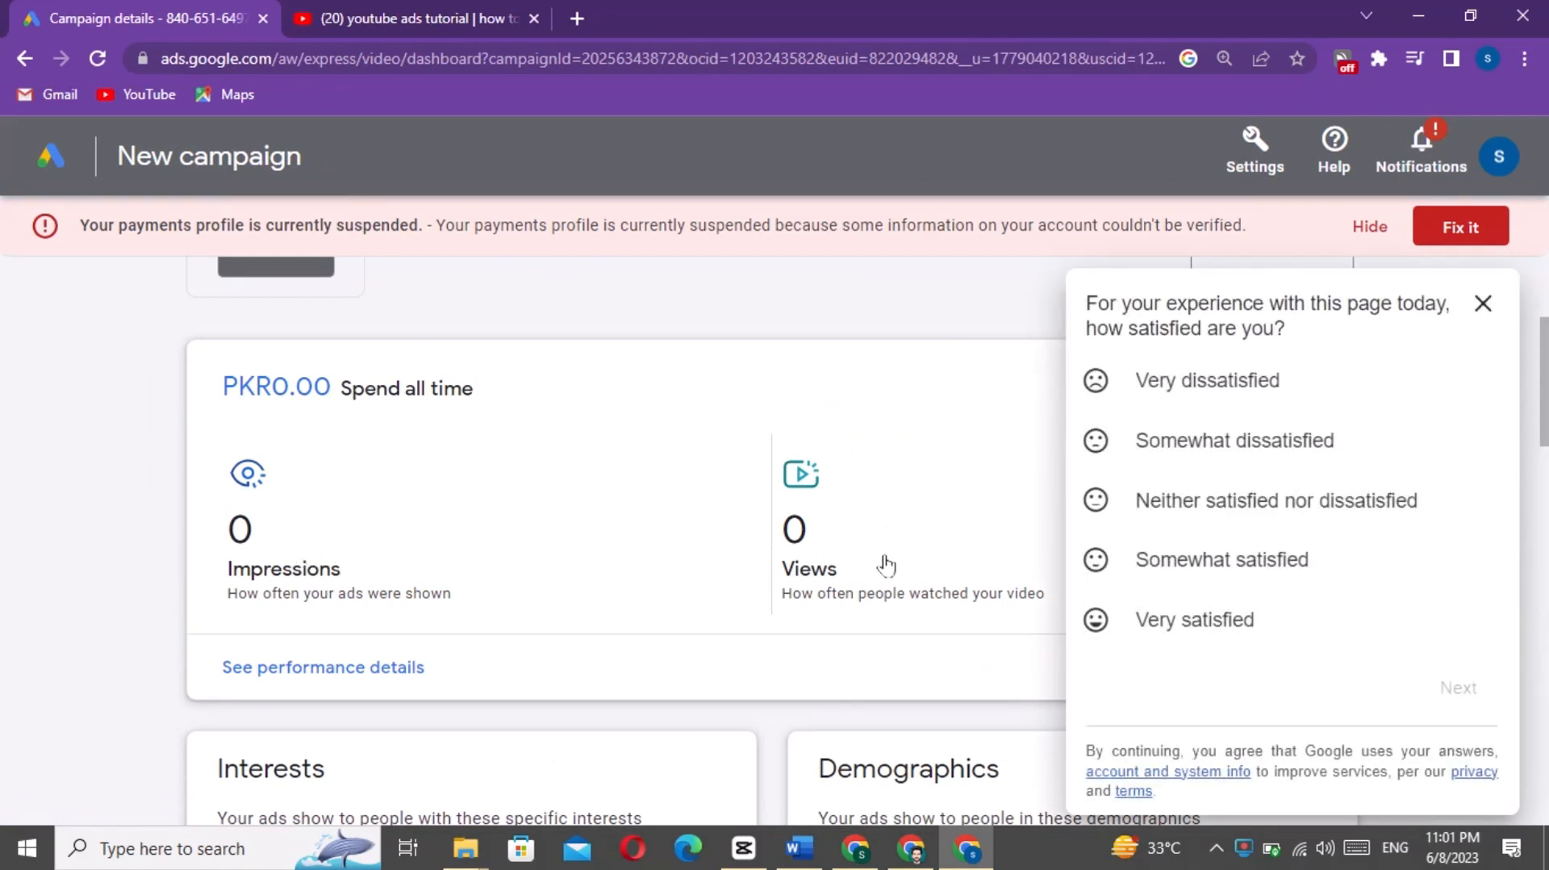
pyautogui.click(1483, 304)
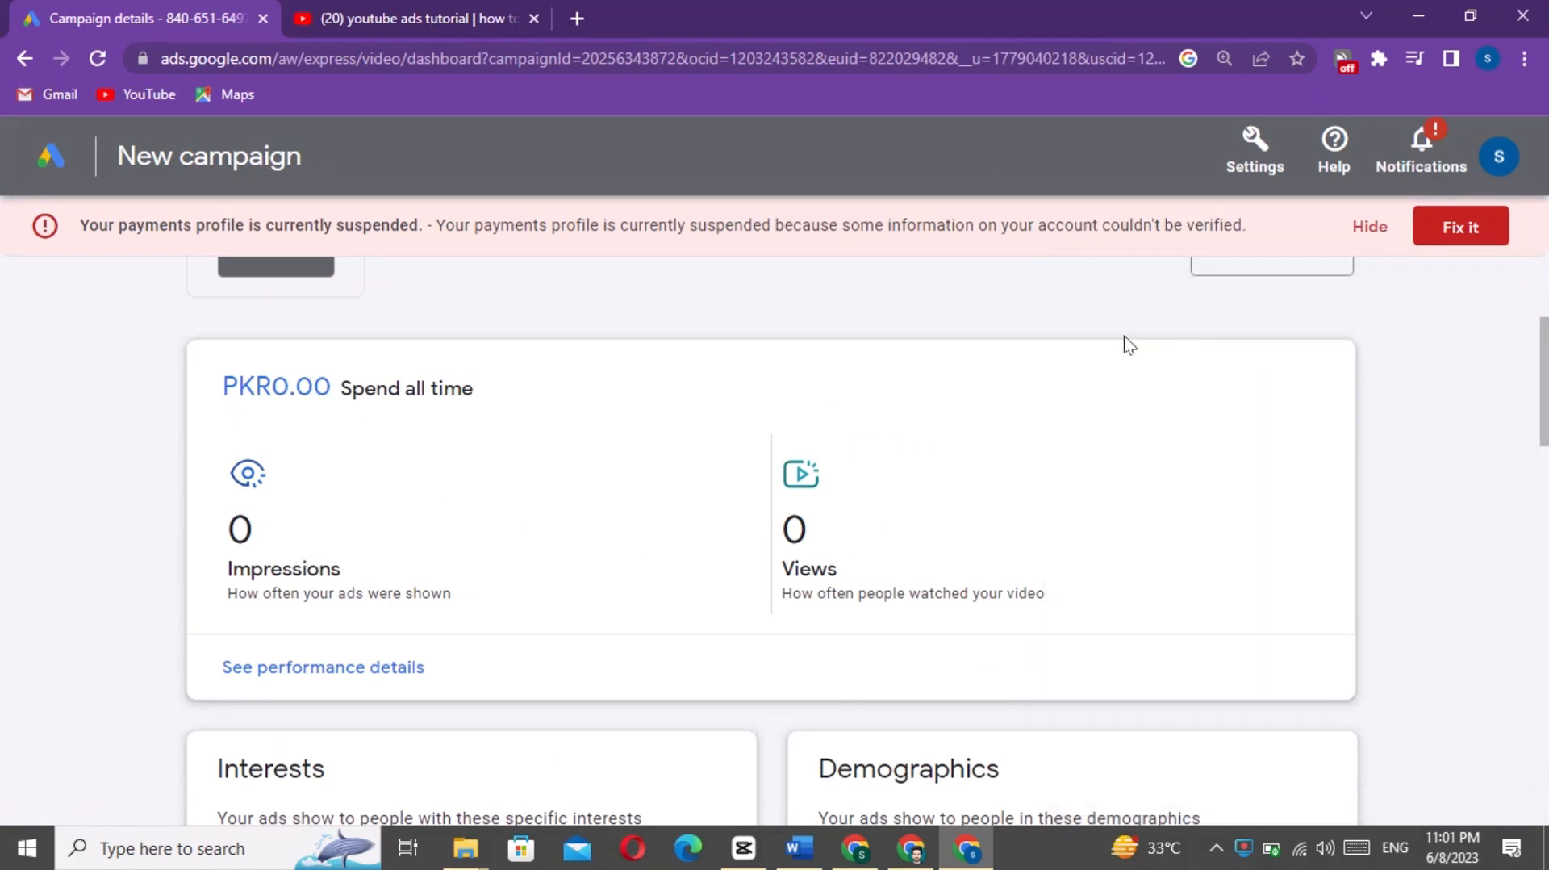